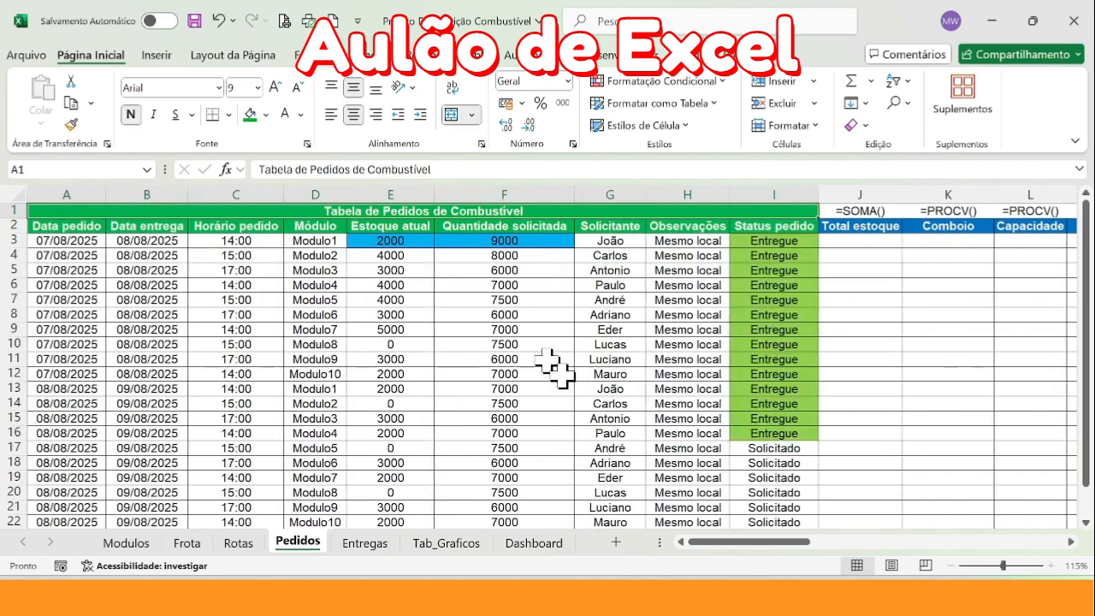
Examine Modulo1's Estoque atual and Quantidade solicitada values in E3:F3 and the empty Total estoque column on the Pedidos sheet
key("Right")
key("Right")
key("Right")
key("Right")
key("Right")
key("Left")
key("Left")
key("Left")
key("Left")
key("Down")
key("Down")
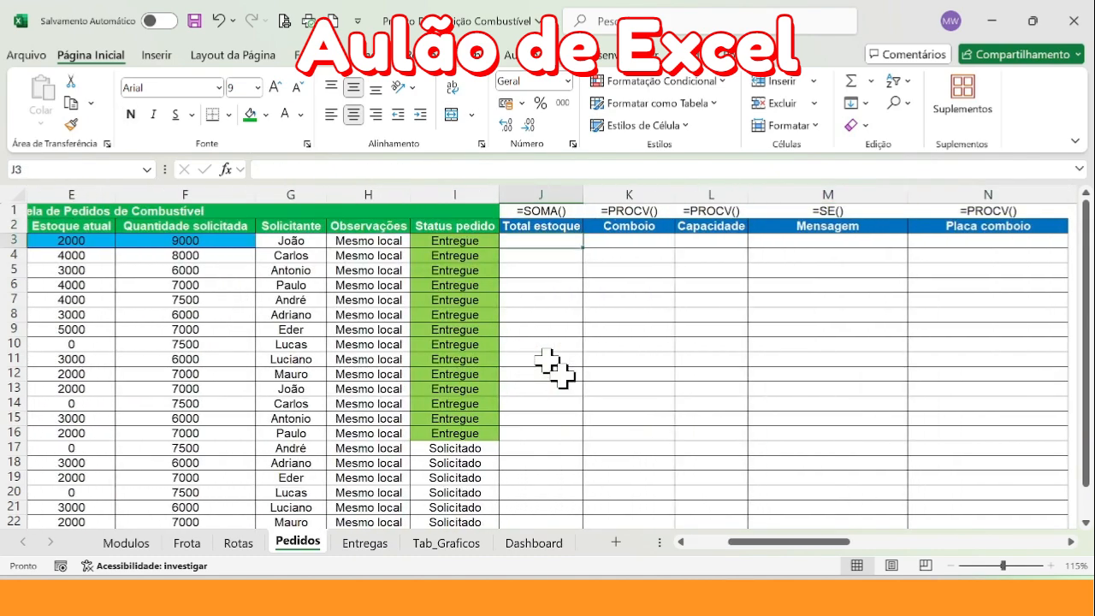
left_click_drag(766, 542, 727, 541)
left_click_drag(391, 242, 465, 248)
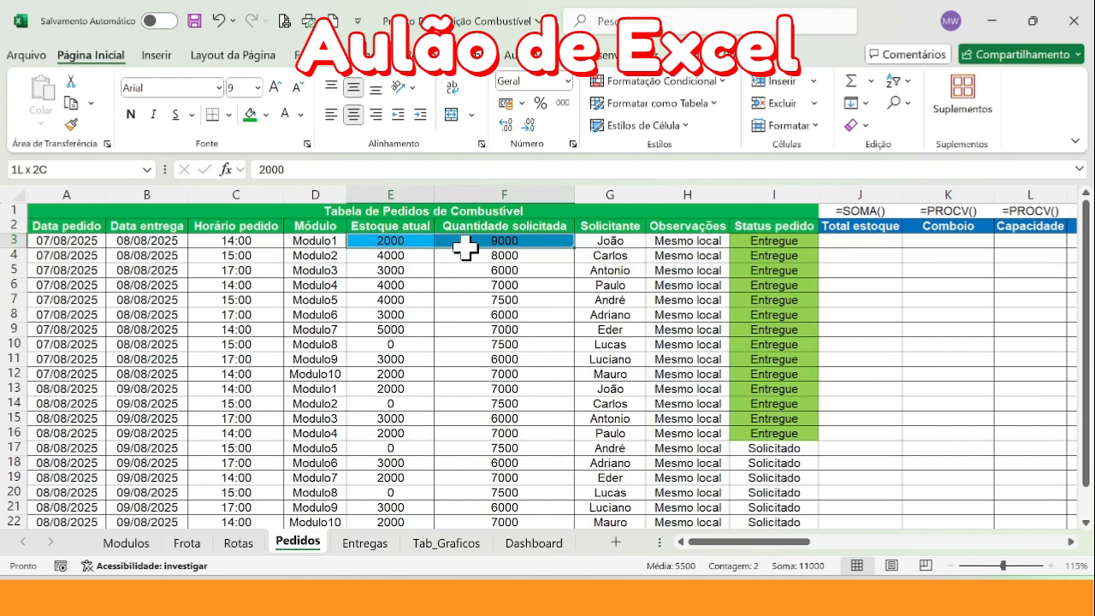
key("ctrl+1")
left_click(464, 246)
mouse_move(267, 260)
left_mouse_down()
mouse_move(660, 246)
mouse_move(279, 223)
left_mouse_up()
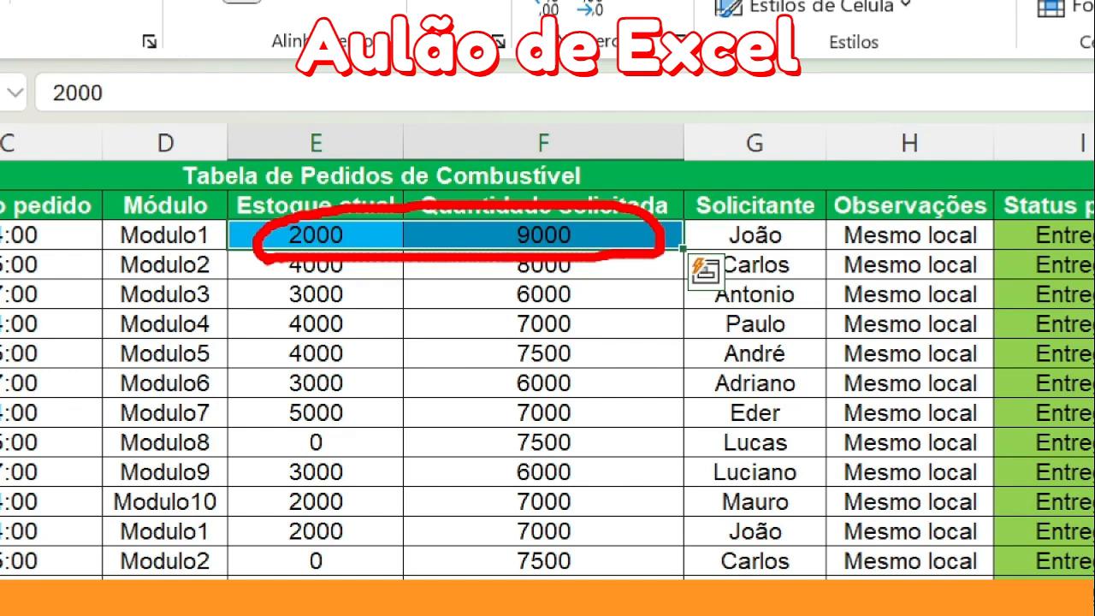
key("Escape")
left_click(912, 240)
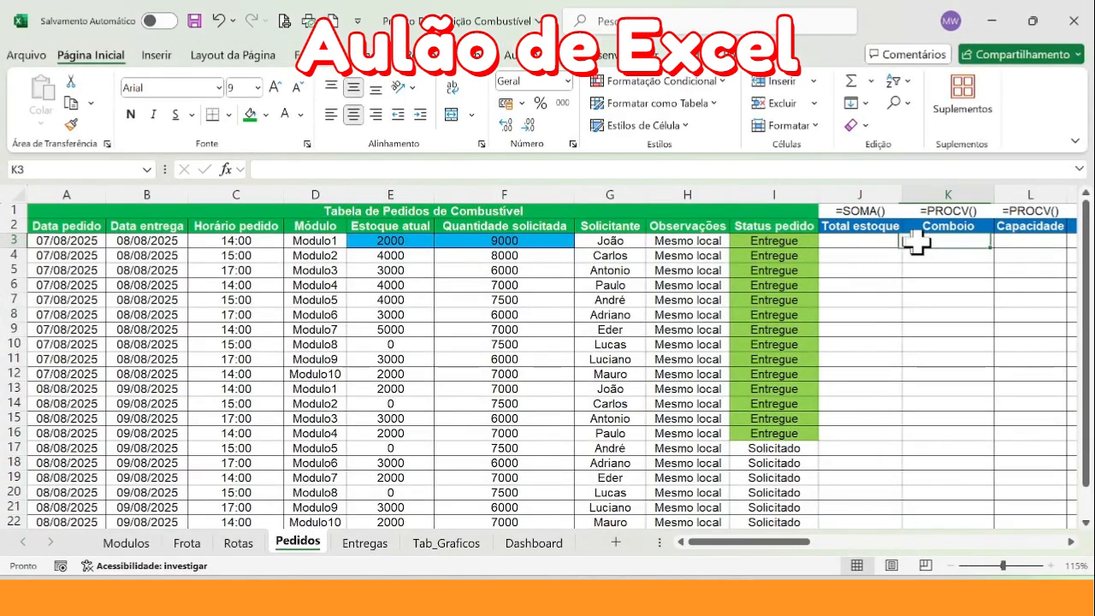
Compare the Comboio and Módulo columns on Pedidos with the Módulo and Caminhão Comboio columns on the Modulos sheet
left_click_drag(794, 554, 816, 553)
left_click(675, 193)
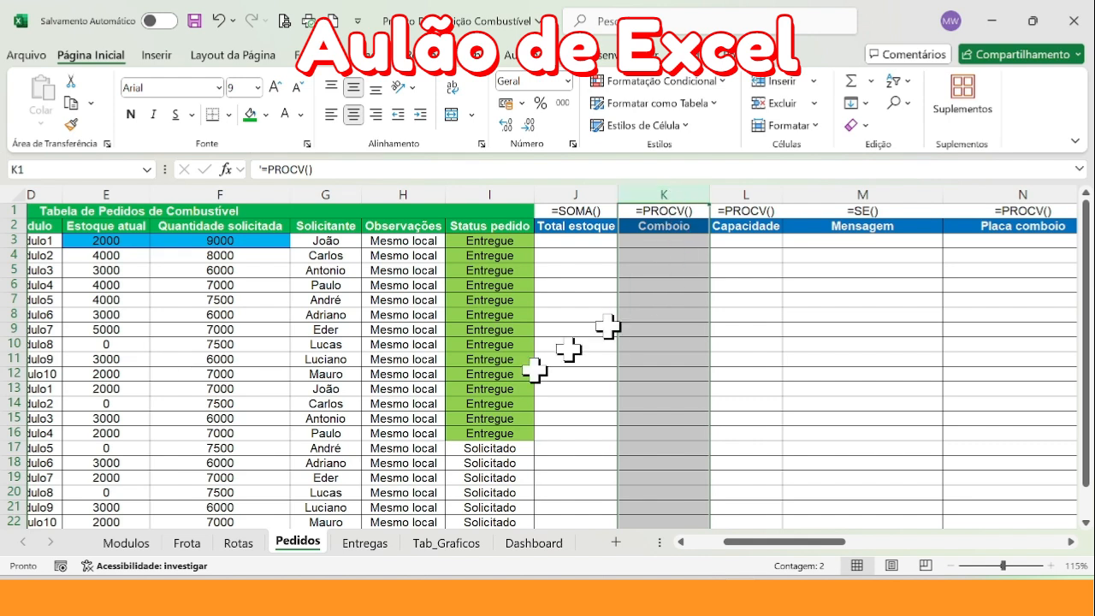
left_click_drag(807, 541, 781, 557)
left_click(261, 208)
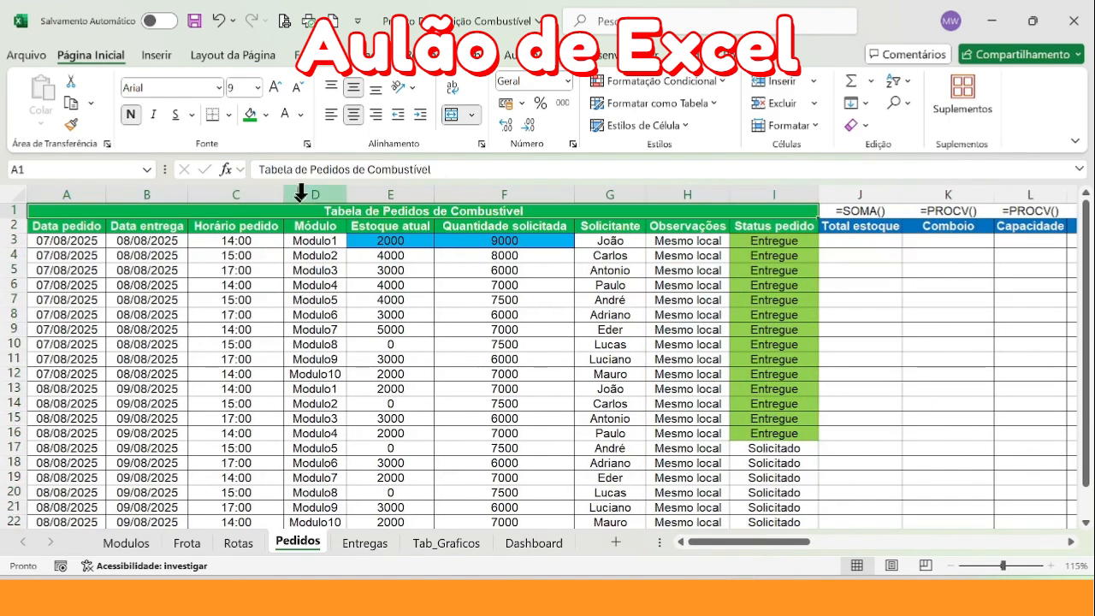
left_click(314, 193)
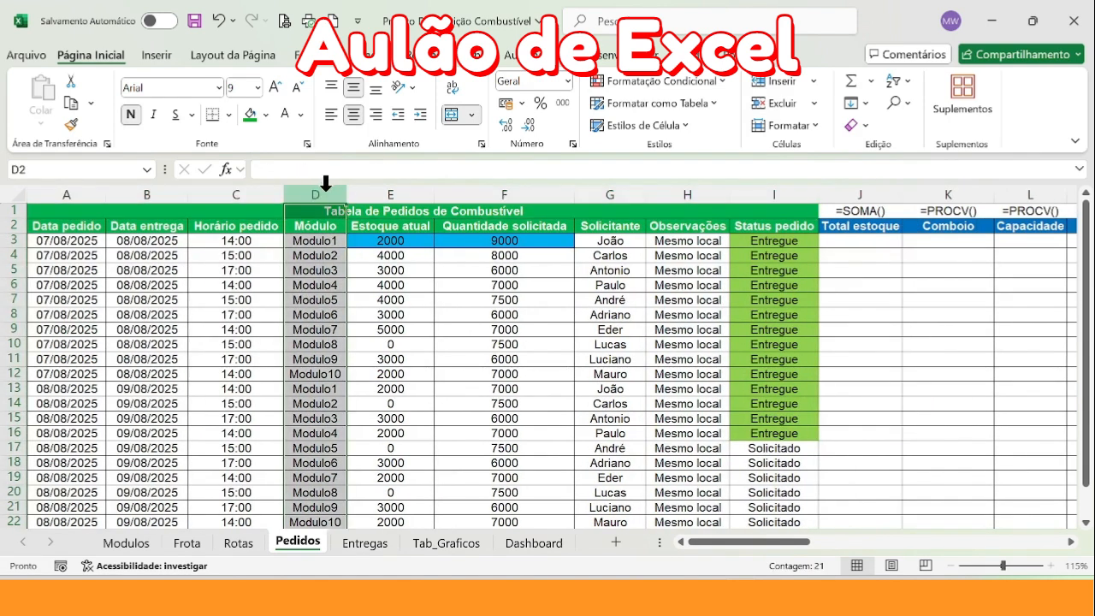
left_click(278, 421)
left_click(120, 541)
left_click(119, 389)
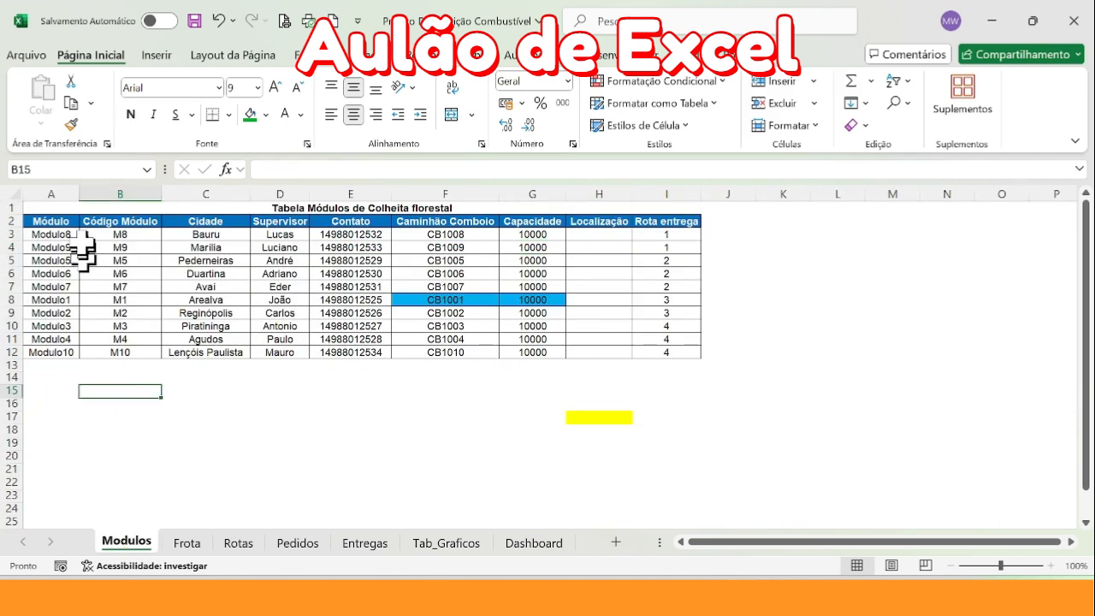
left_click(50, 189)
left_click(436, 193)
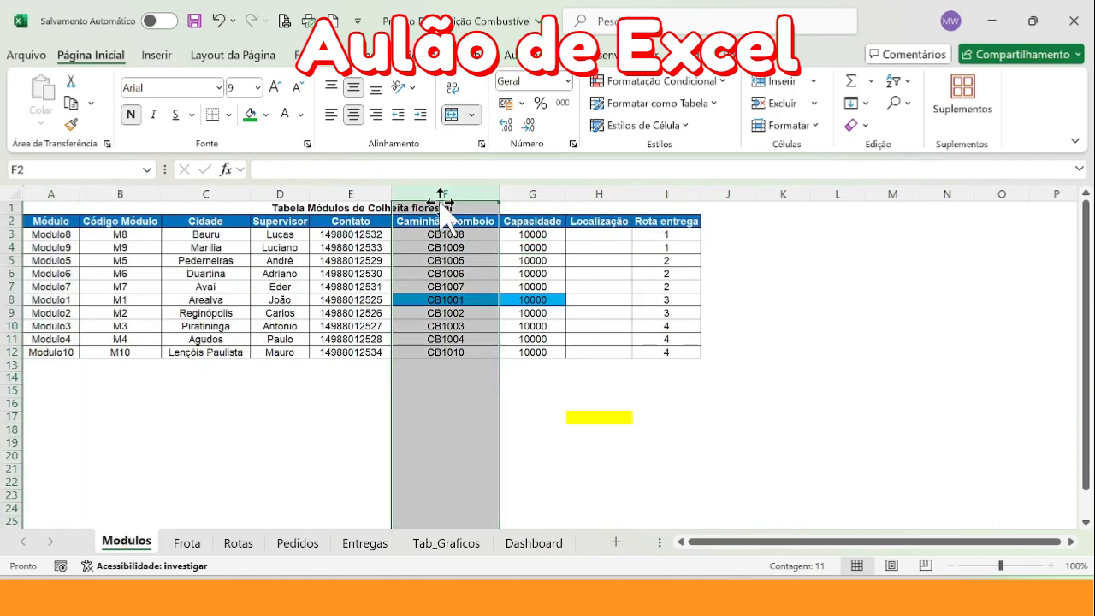
left_click(281, 418)
Compare the Capacidade column on the Pedidos sheet with the Capacidade column on the Modulos sheet
left_click(291, 543)
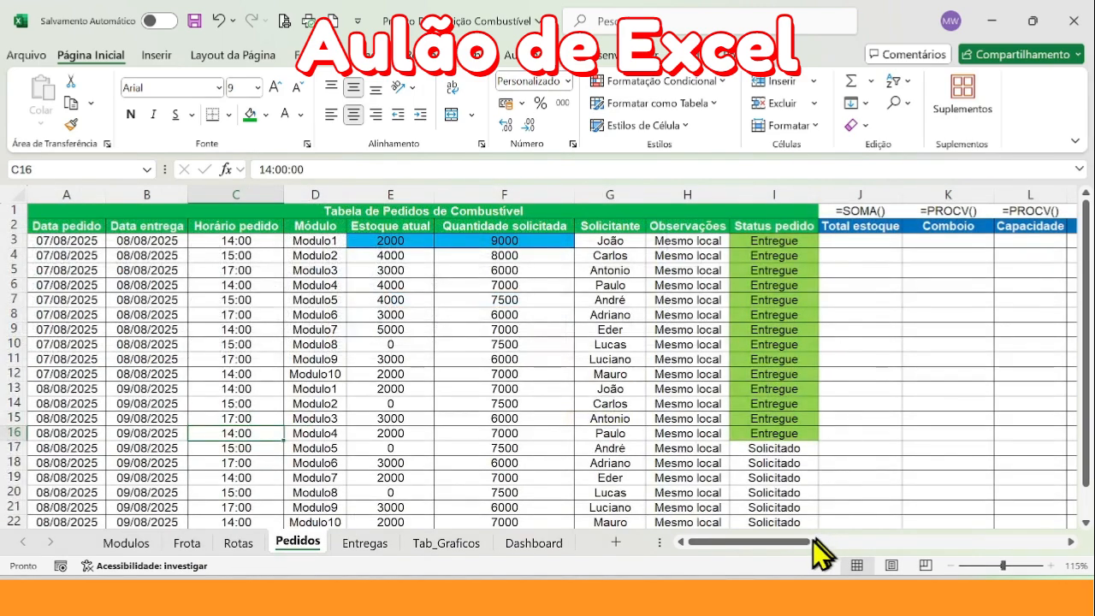
scroll(813, 542, "right", 1)
left_click(774, 194)
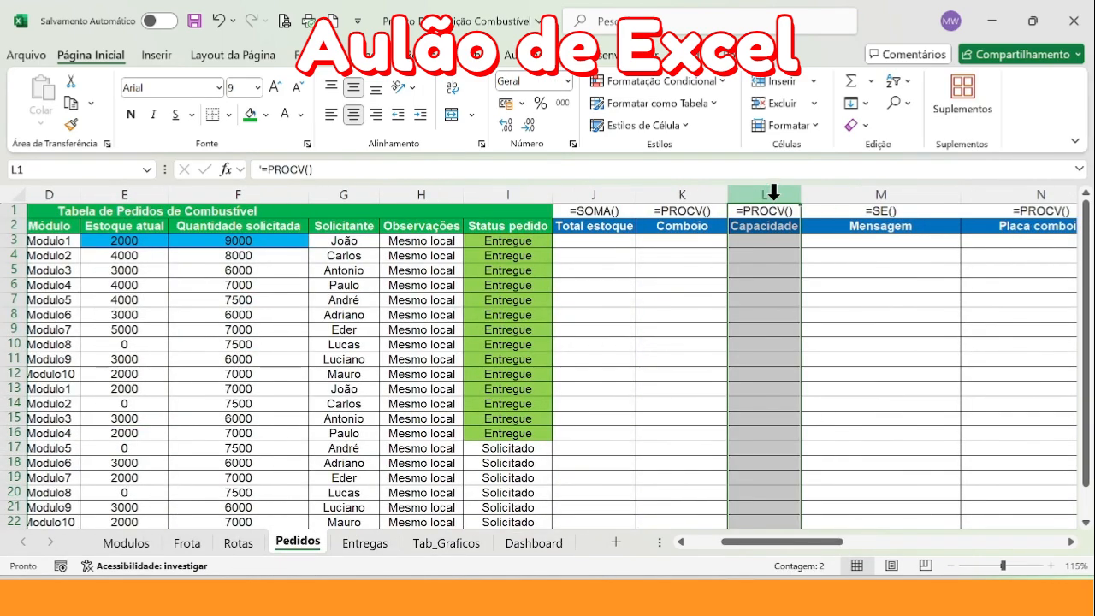
left_click(130, 544)
left_click(522, 190)
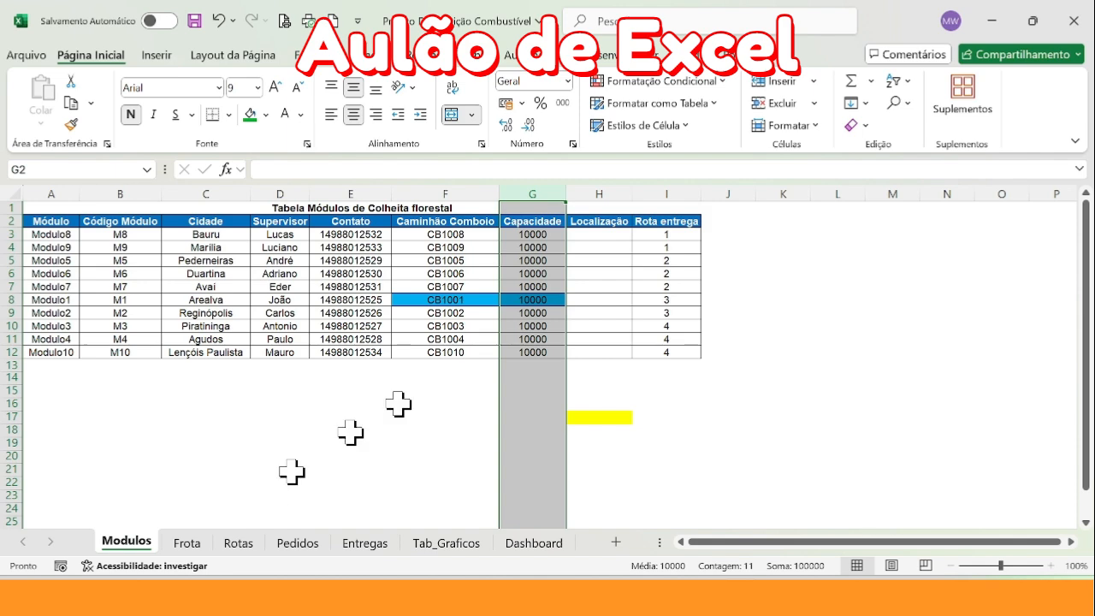
left_click(302, 542)
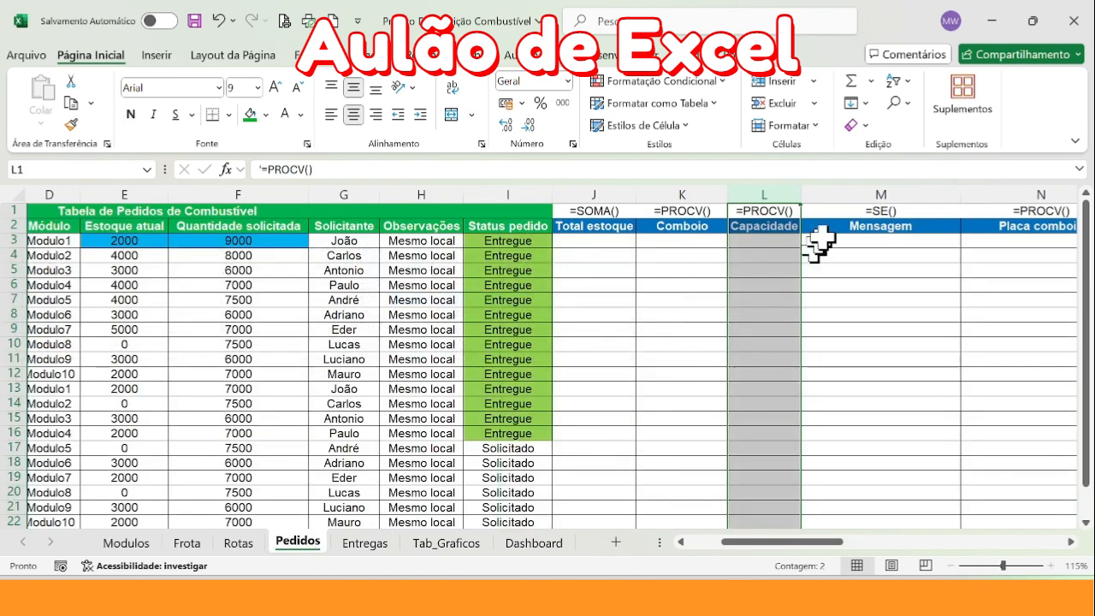
Review the Mensagem, Total estoque and Capacidade columns on Pedidos, and Modulo1's stock and requested quantity in E3 and F3
left_click(879, 195)
left_click_drag(800, 542, 825, 542)
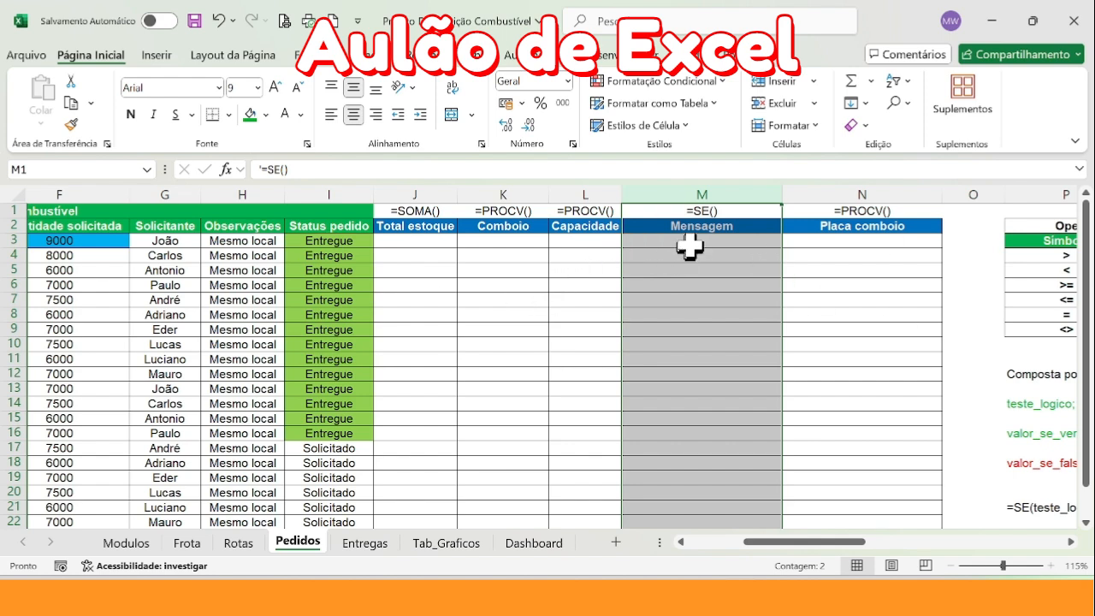
left_click(425, 188)
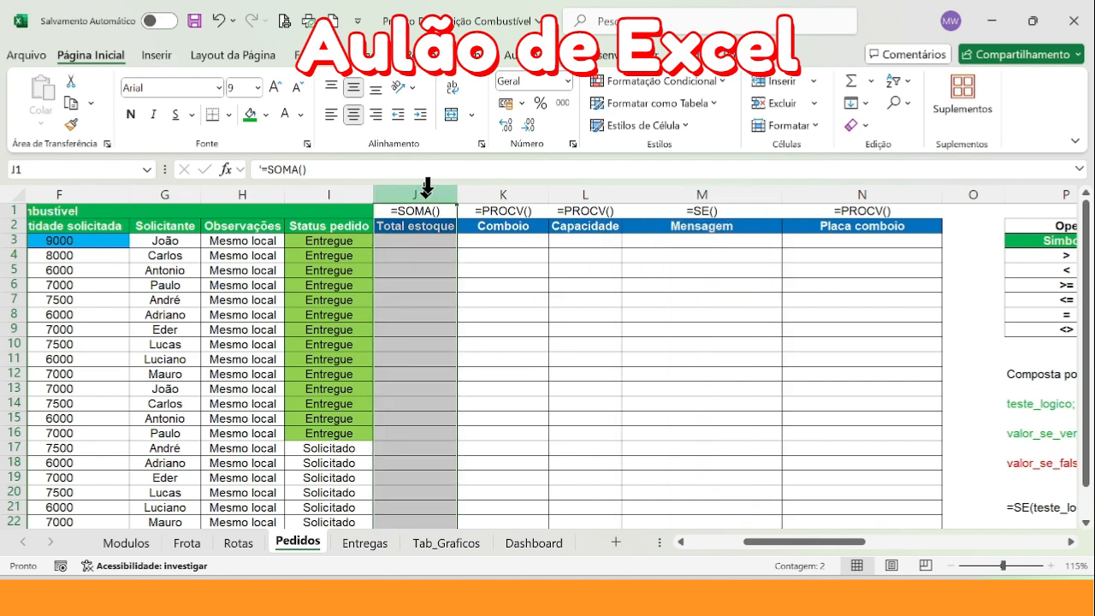
left_click(601, 188)
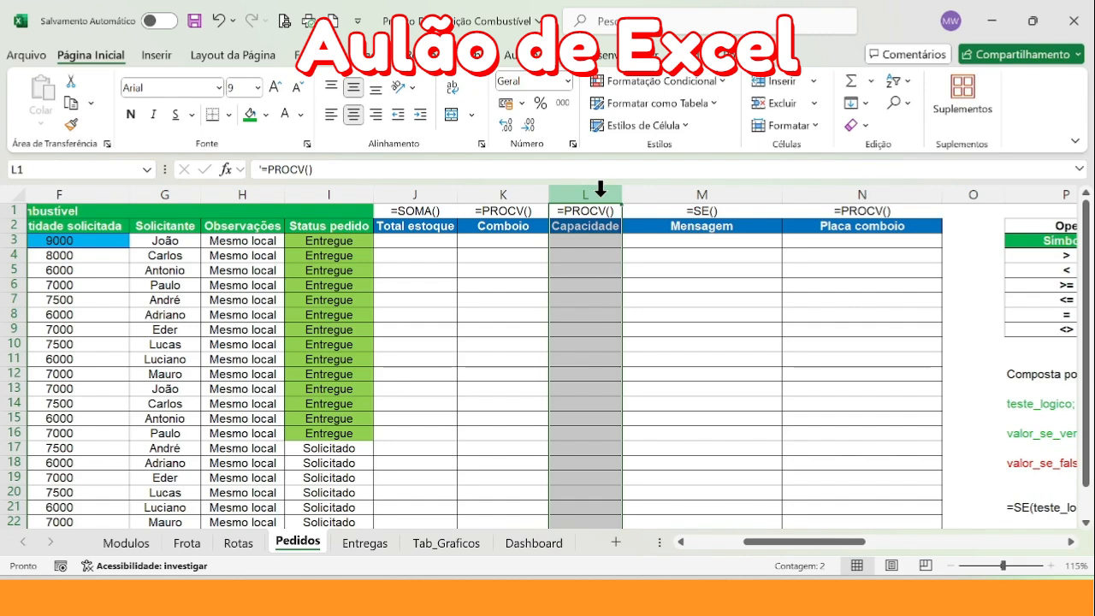
left_click(703, 190)
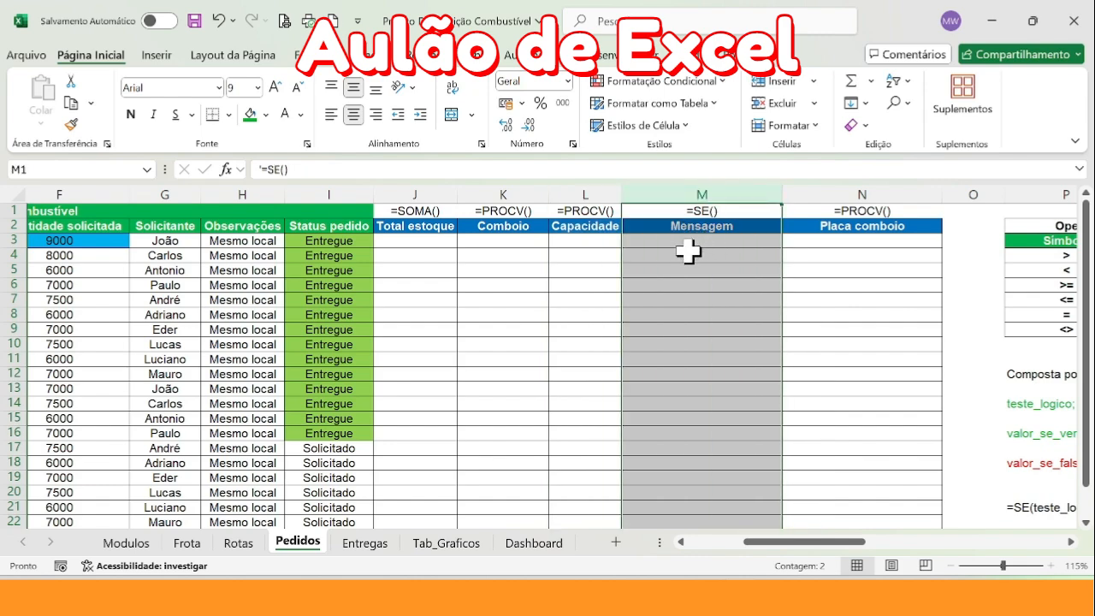
left_click_drag(768, 542, 655, 505)
left_click(410, 241)
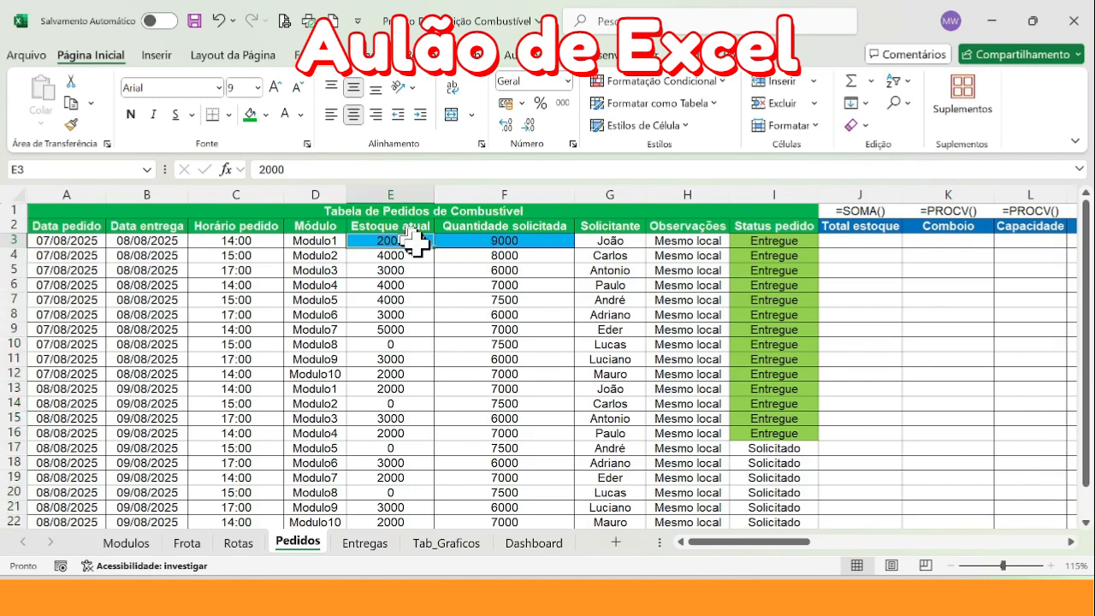
left_click(519, 242, "ctrl")
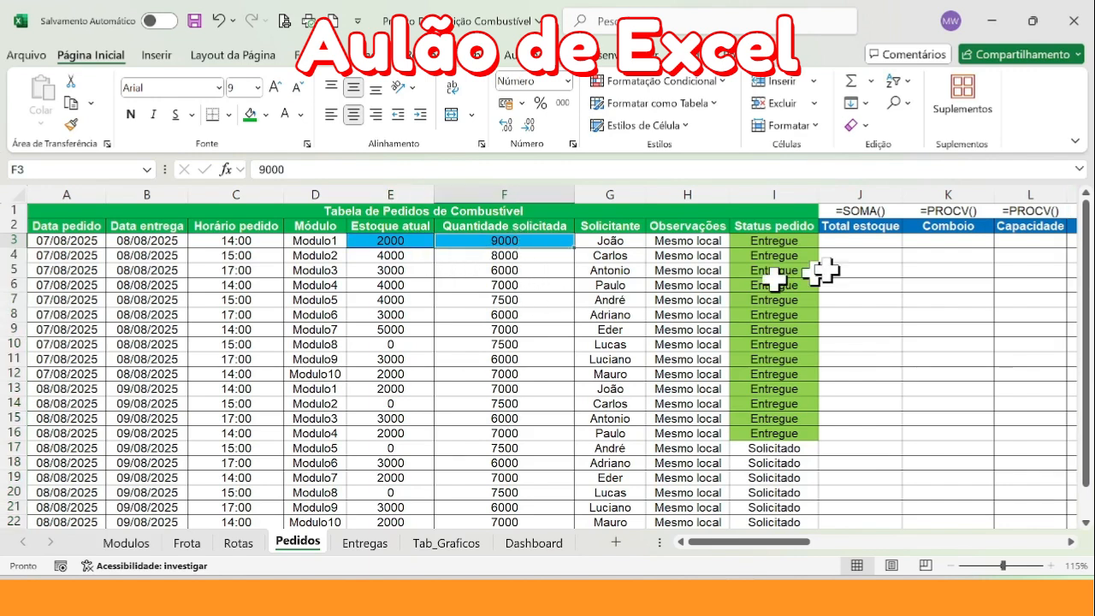
Check the Capacidade column on Modulos, and enter =SOMA(E3:F3) in Total estoque cell J3 on Pedidos
left_click(858, 242)
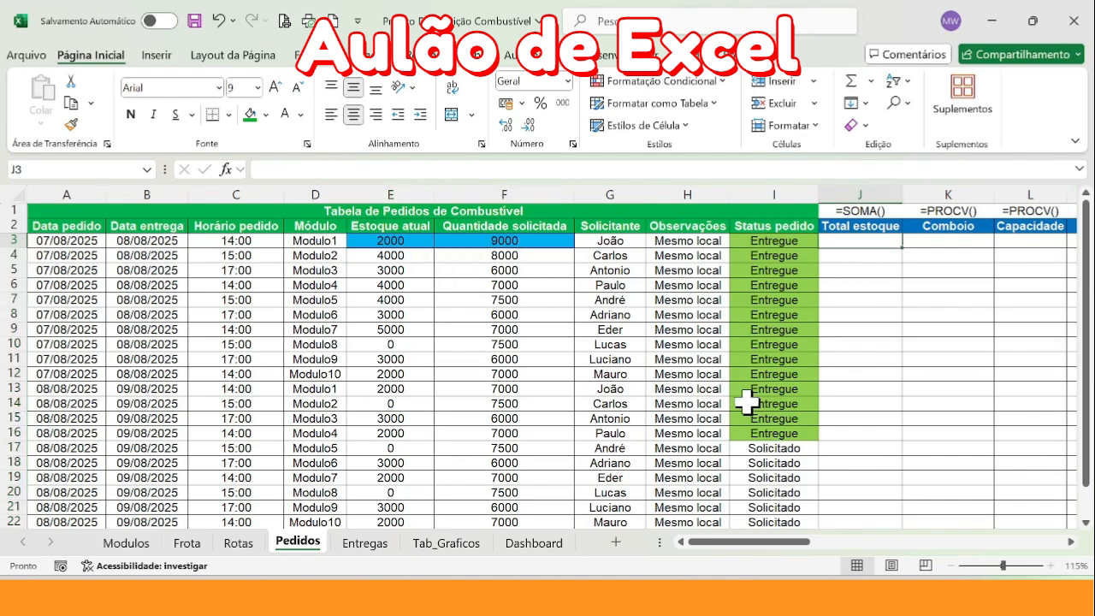
left_click(137, 544)
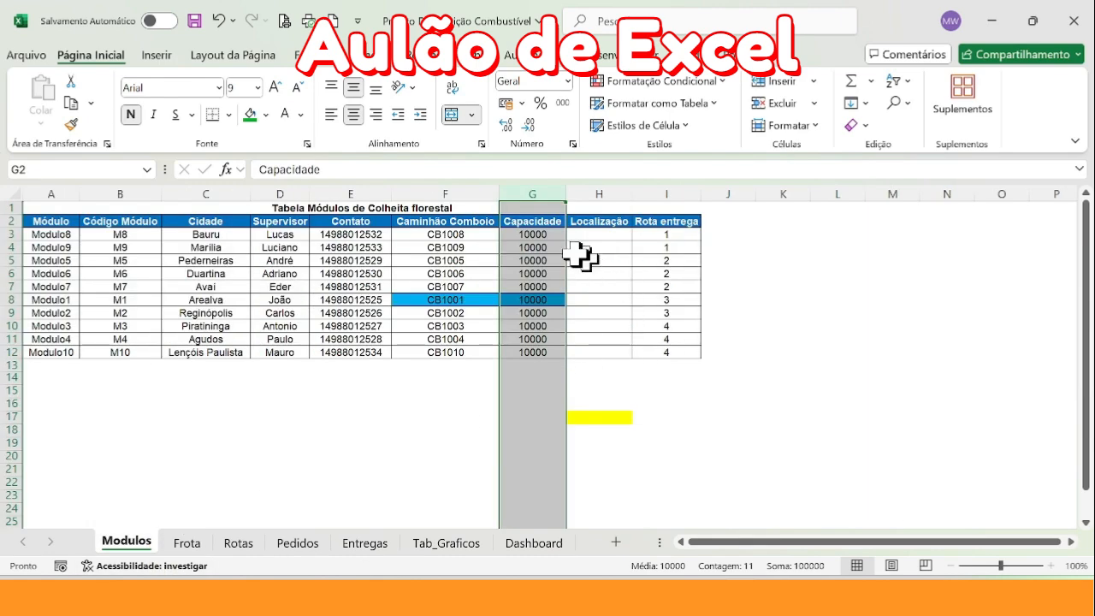
left_click(297, 544)
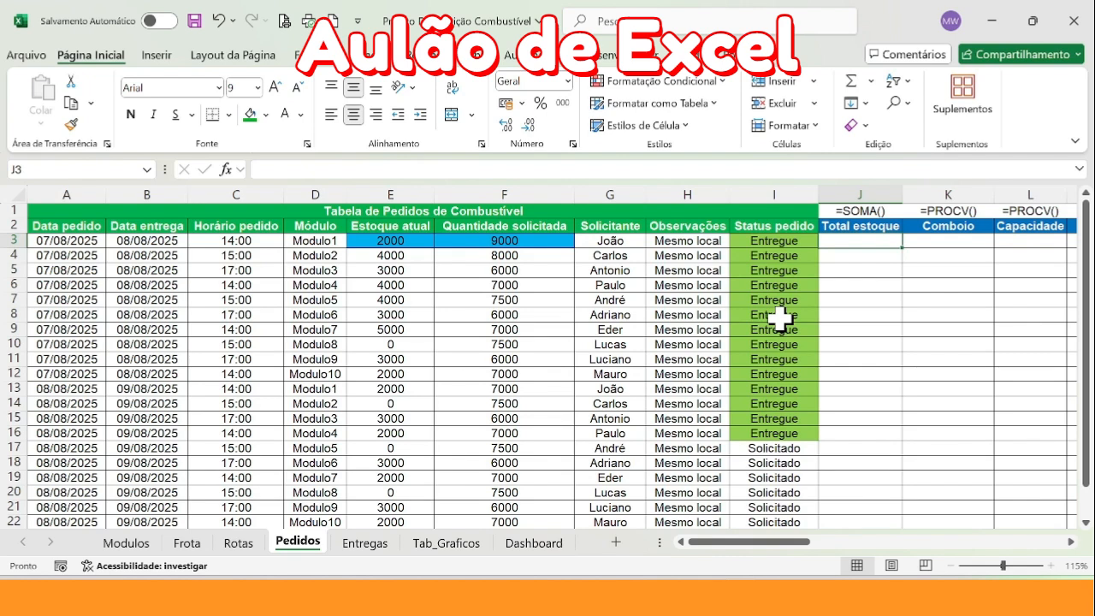
type("=soma")
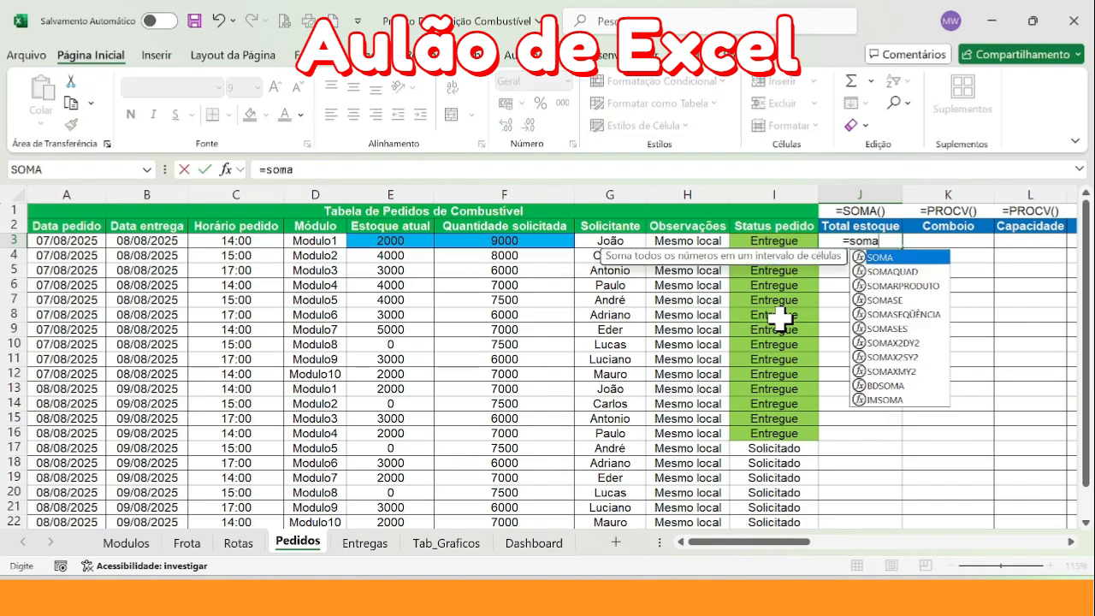
key("Tab")
left_click_drag(389, 240, 465, 239)
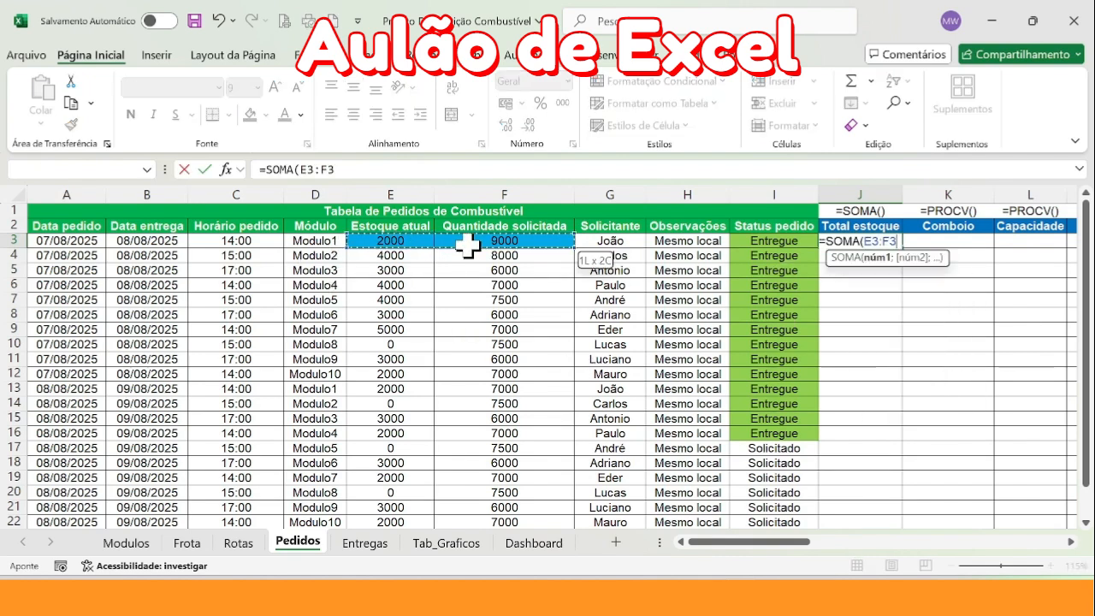
key("Return")
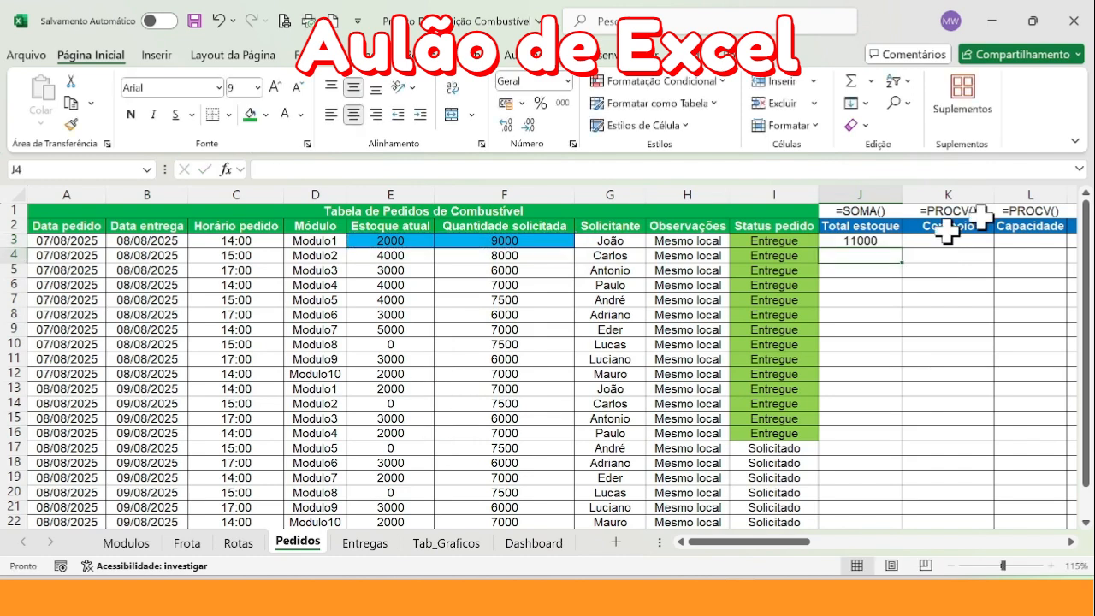
Fill the SOMA formula from J3 down the Total estoque column and inspect the cell references in J6 and J8
left_click(864, 242)
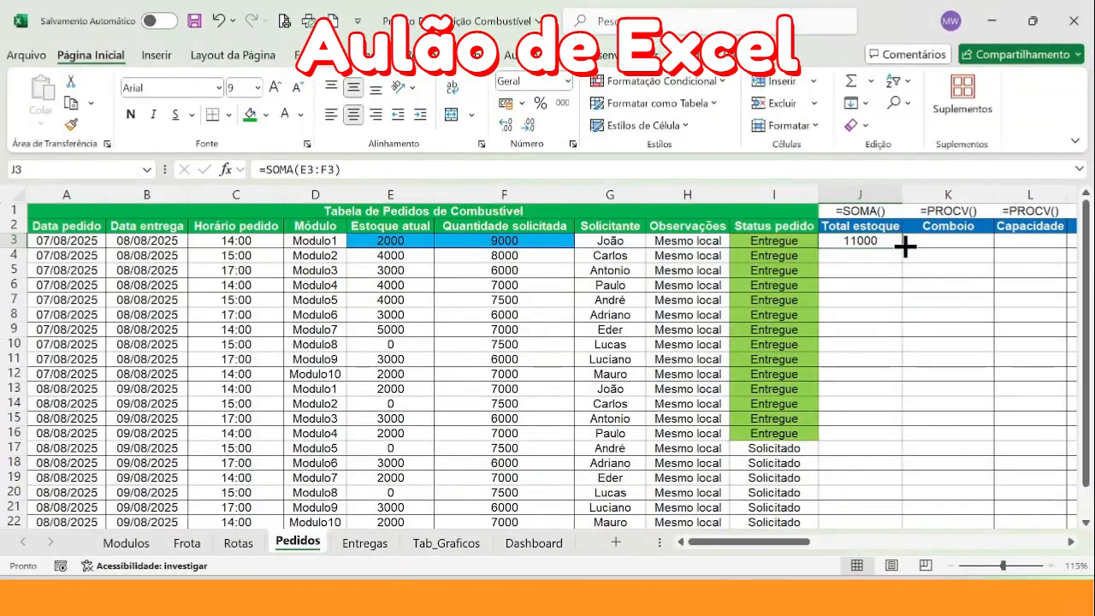
left_click_drag(904, 246, 881, 477)
scroll(858, 369, "up", 1)
double_click(872, 286)
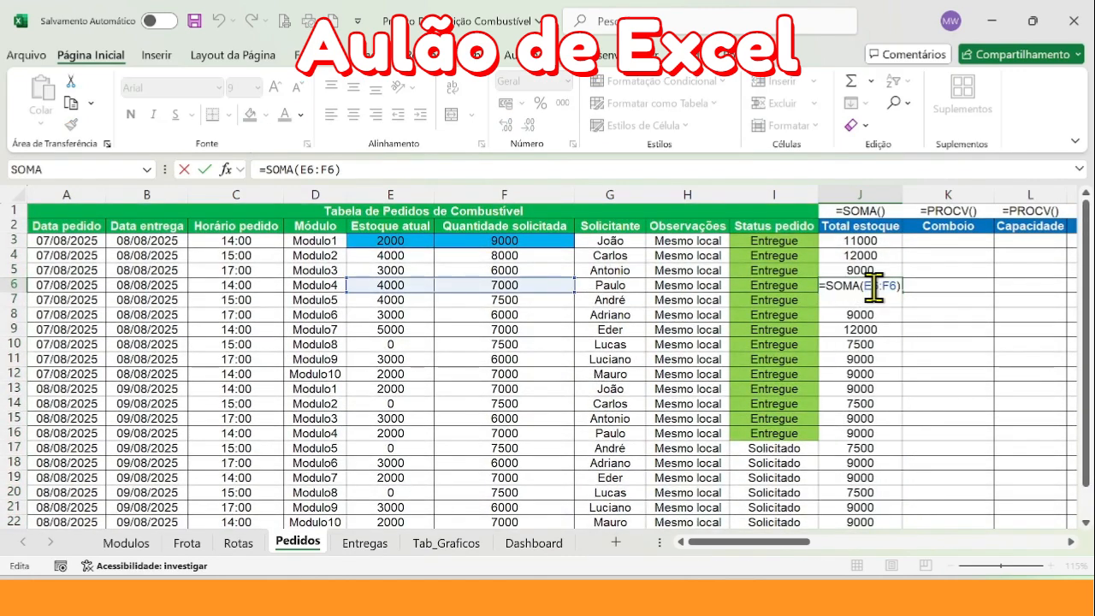
key("Escape")
double_click(864, 314)
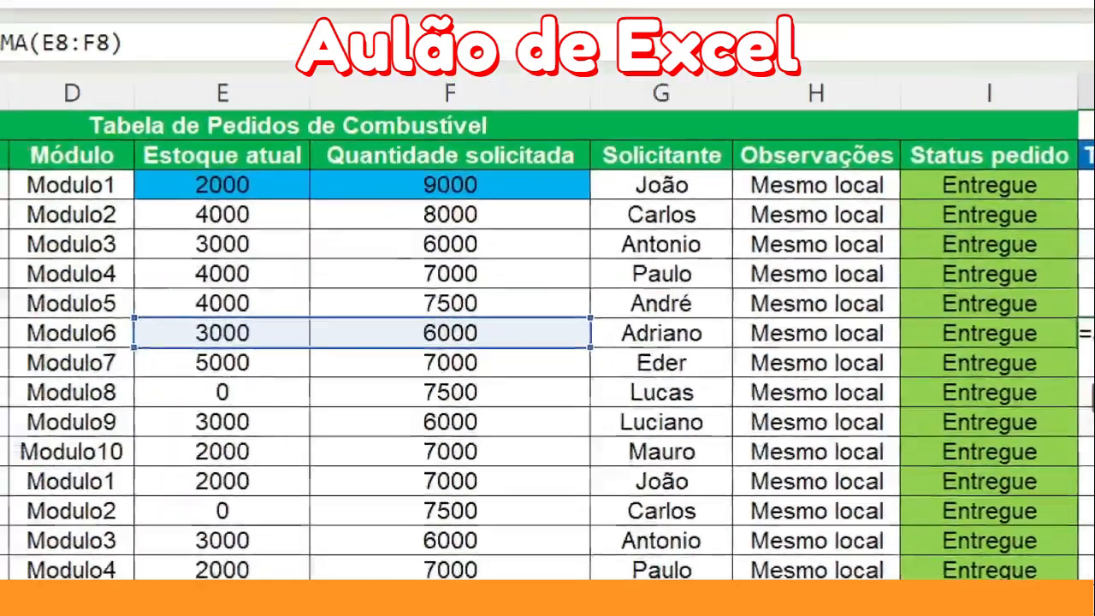
key("Escape")
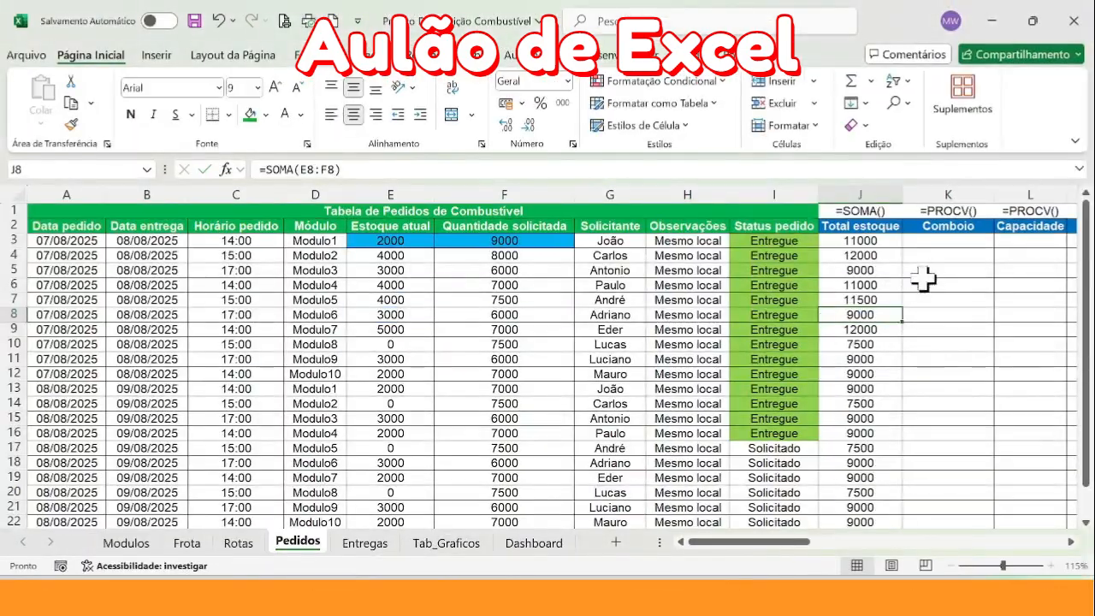
Undo the formula fill below J3 in the Total estoque column
left_click(920, 181)
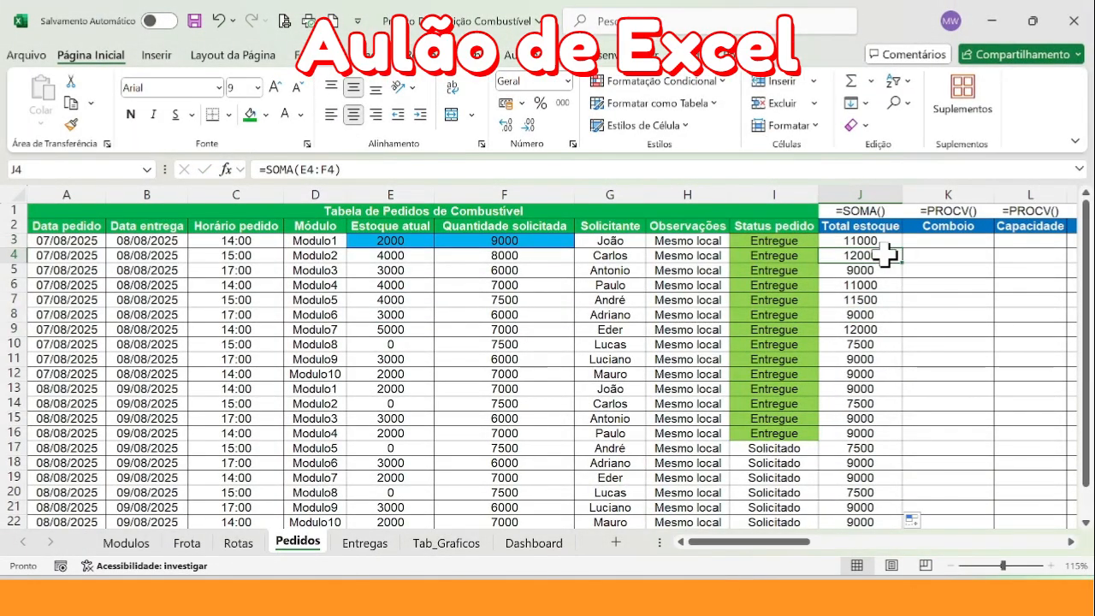
key("ctrl+z")
scroll(885, 254, "up", 1)
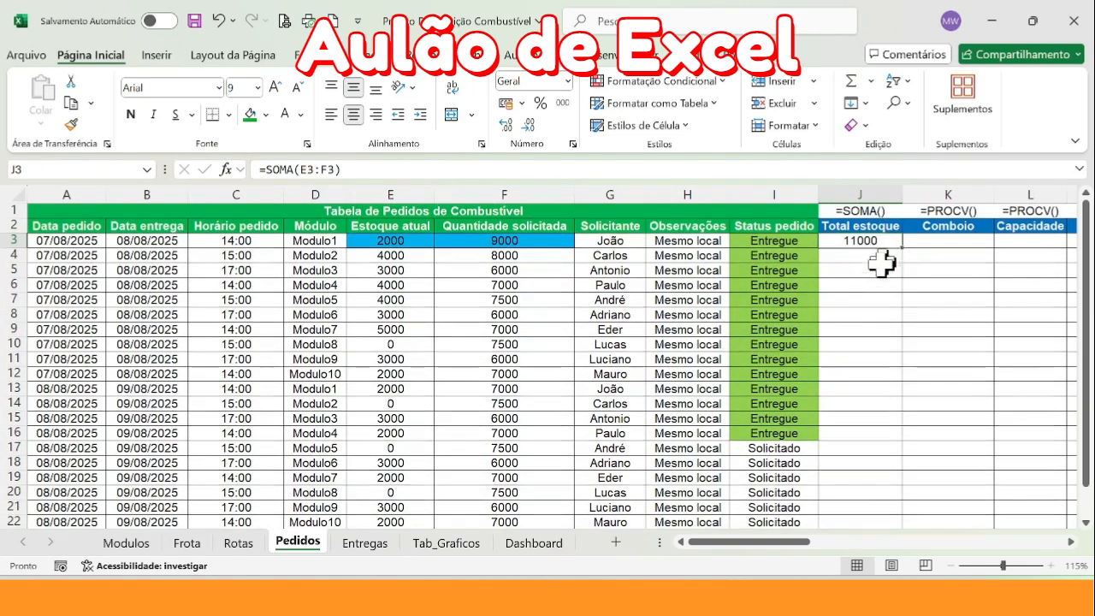
Copy the J3 formula, paste it into the Total estoque cells from J4 down, and inspect the formula in J13
key("ctrl+c")
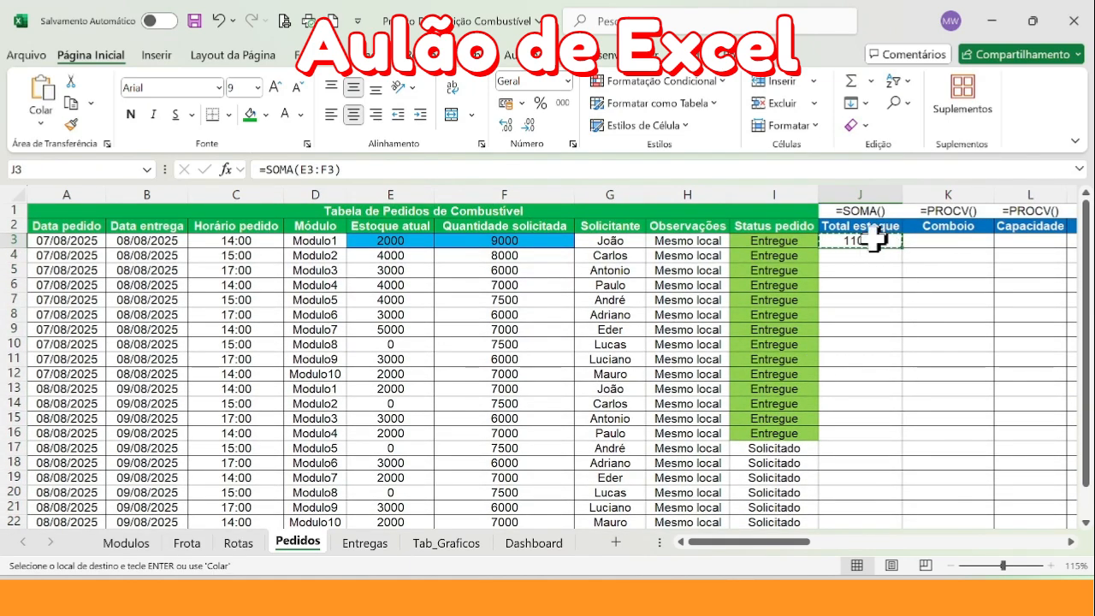
left_click_drag(872, 257, 884, 474)
scroll(883, 476, "up", 1)
key("ctrl+v")
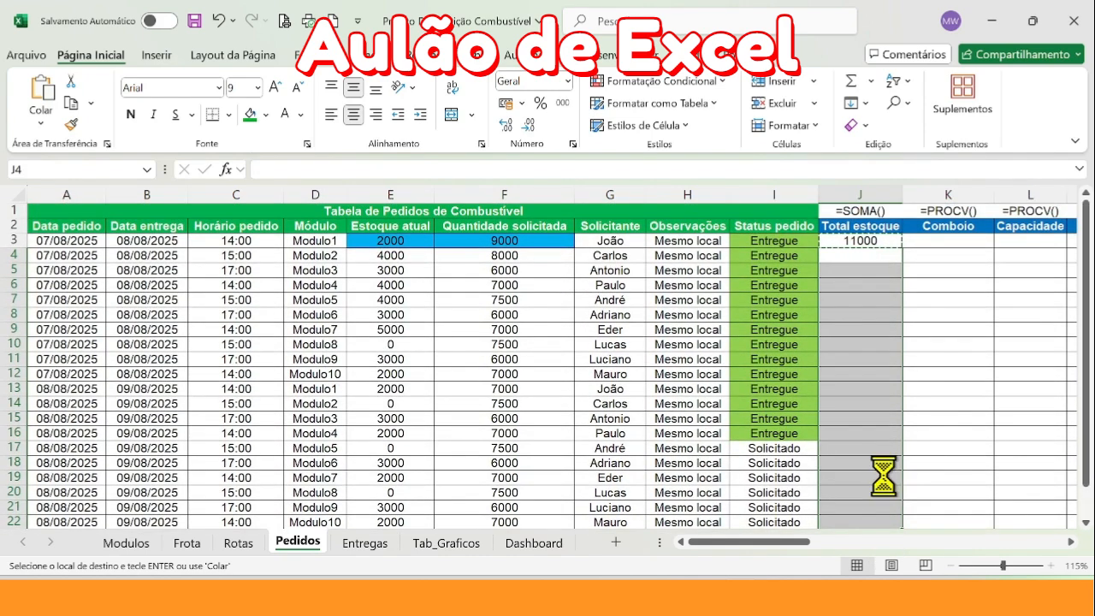
double_click(890, 387)
key("Escape")
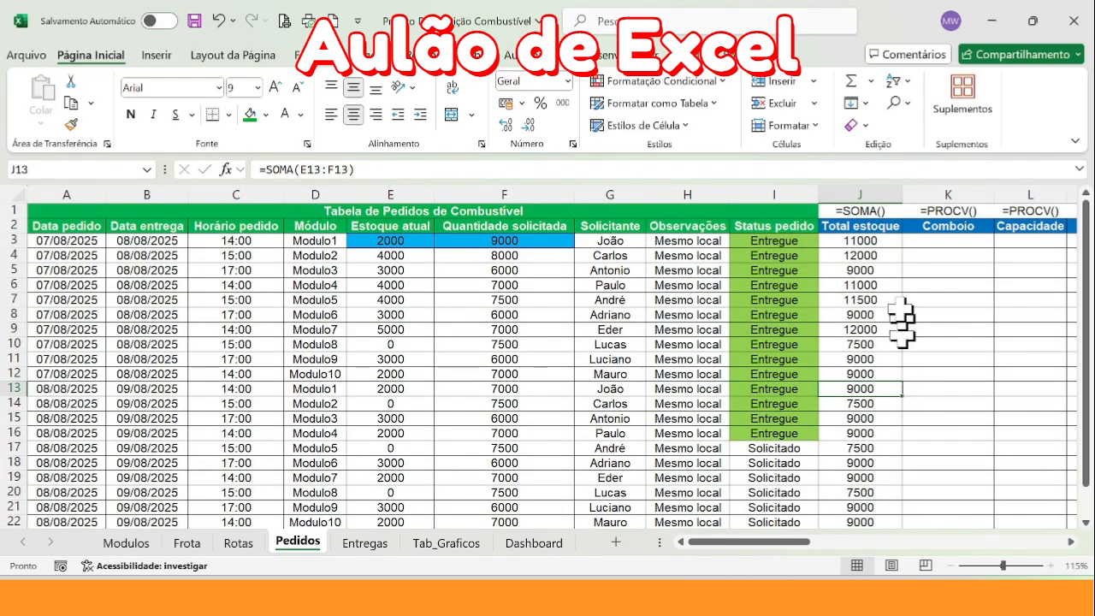
Clear the Total estoque formulas from J4 down, keeping only the one in J3
left_click_drag(880, 256, 877, 513)
key("Delete")
scroll(872, 501, "up", 2)
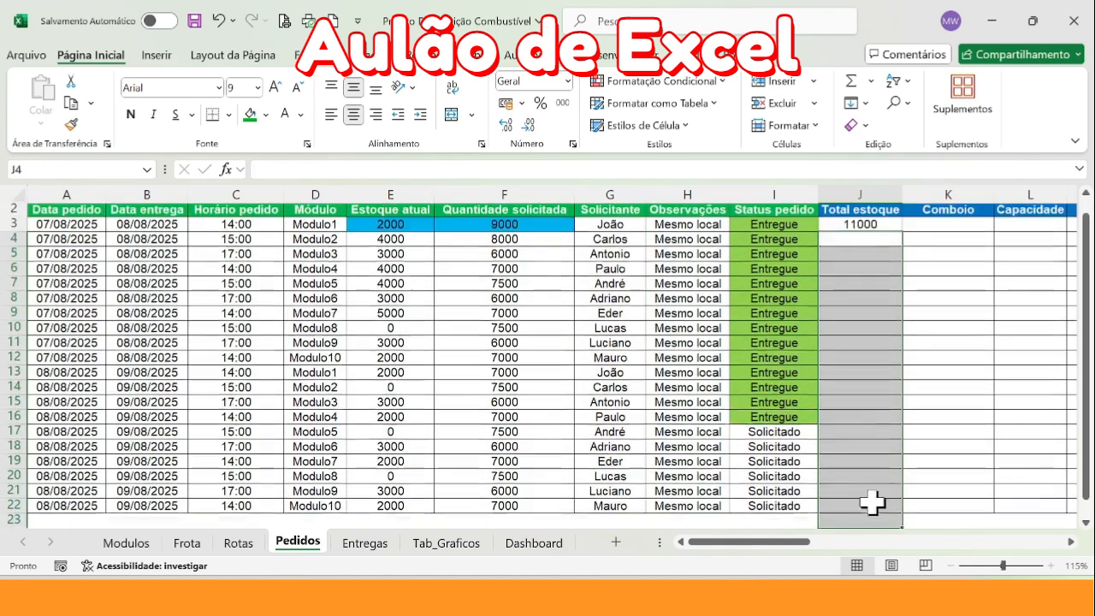
Fill the SOMA formula from J3 down the Total estoque column to the last order row
left_click(873, 243)
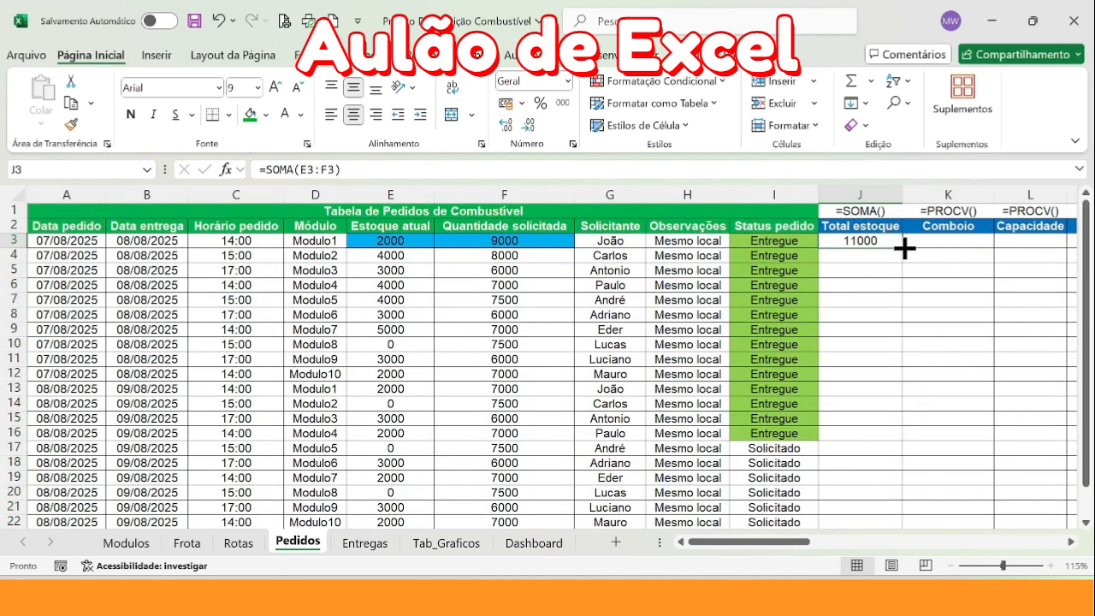
double_click(902, 247)
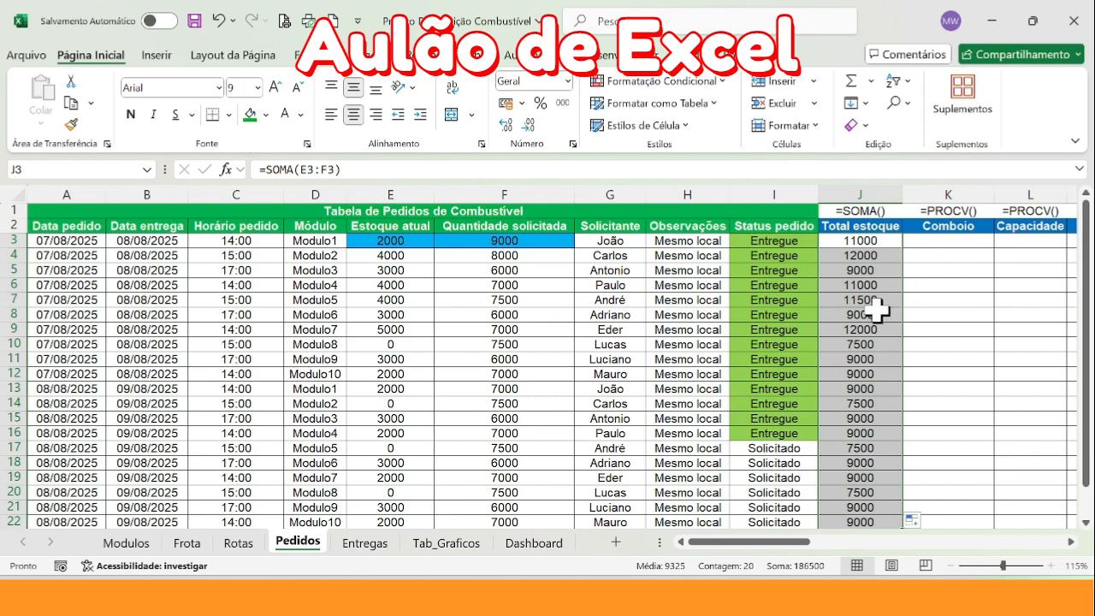
Start a PROCV formula in K3 of the Comboio column, using the module in D3 as the lookup value
left_click(945, 227)
left_click_drag(799, 542, 856, 542)
left_click(520, 242)
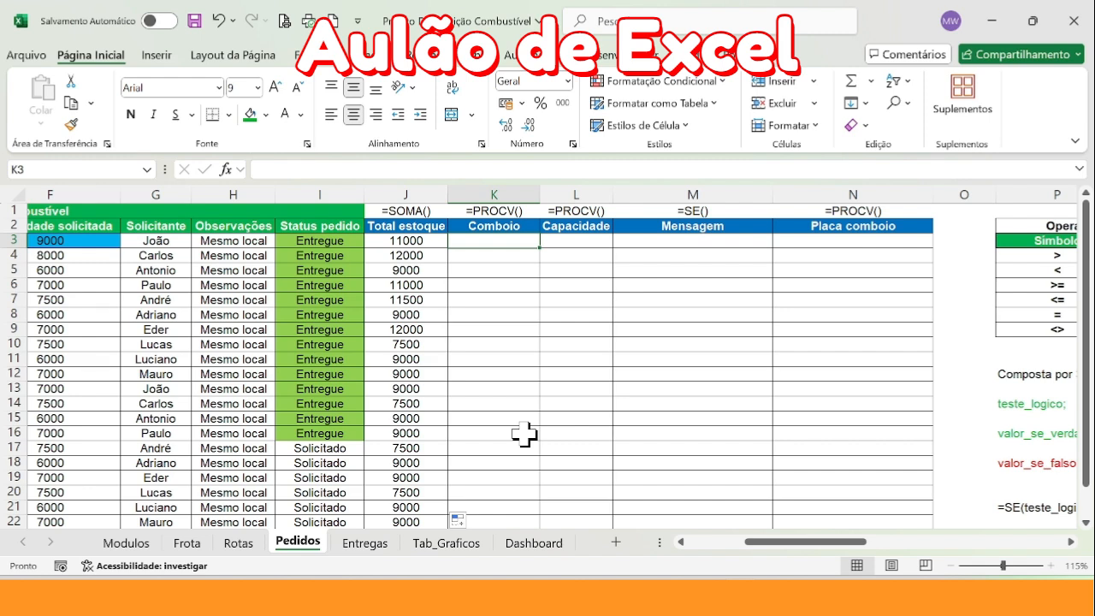
left_click_drag(801, 540, 757, 540)
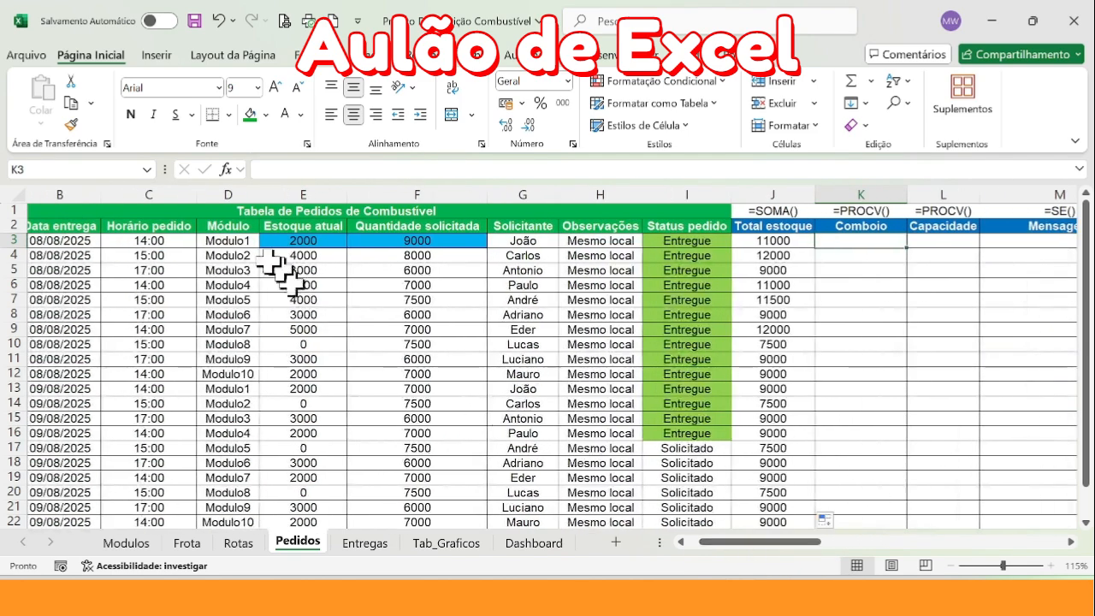
left_click(244, 242)
left_click(860, 240)
type("=procv")
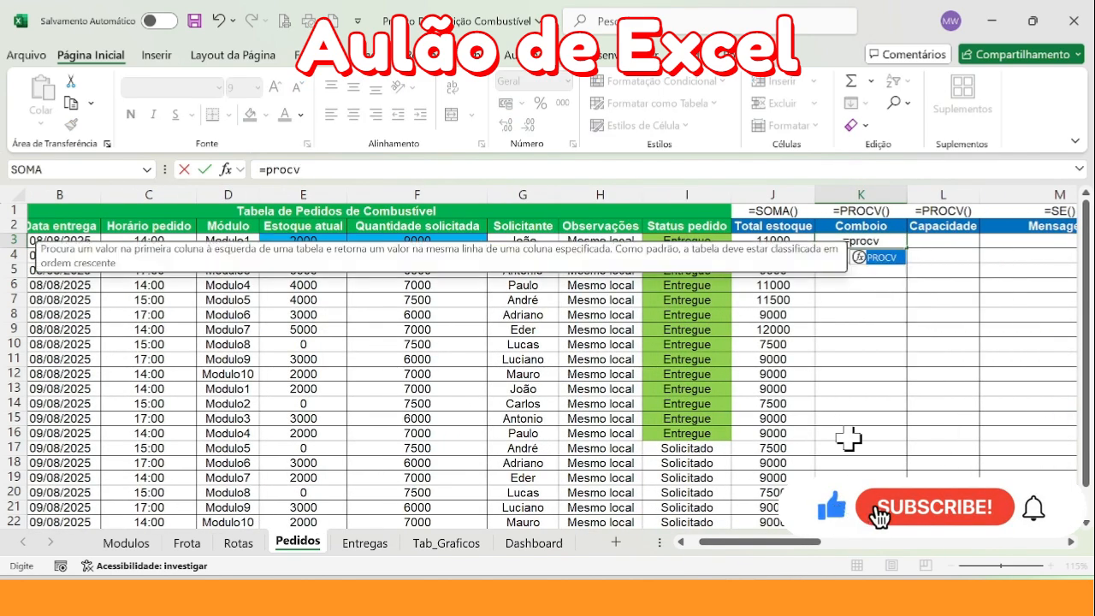
key("Tab")
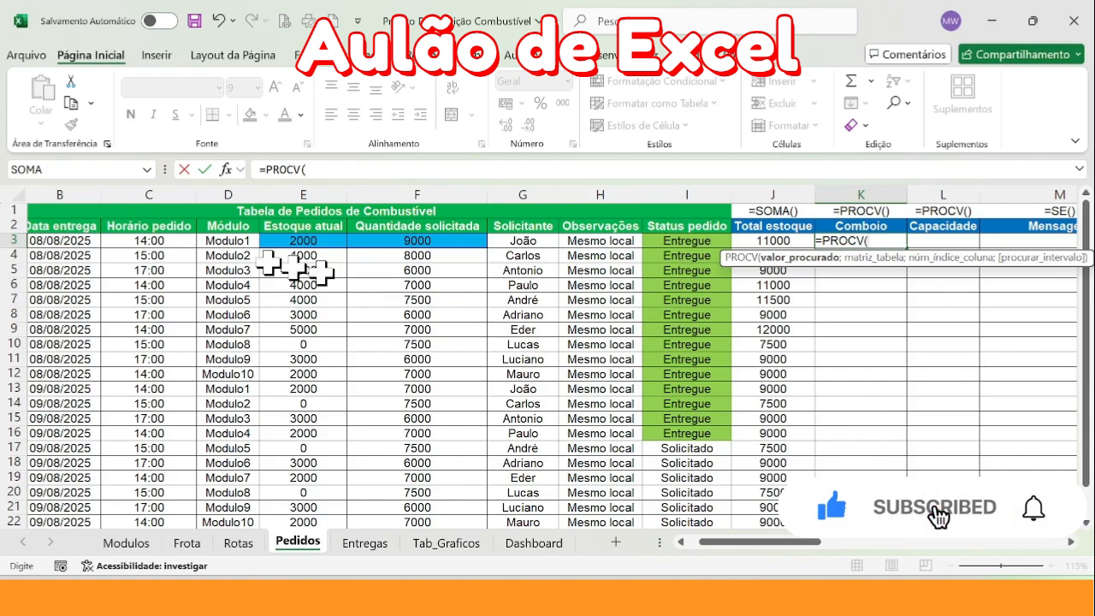
left_click(226, 240)
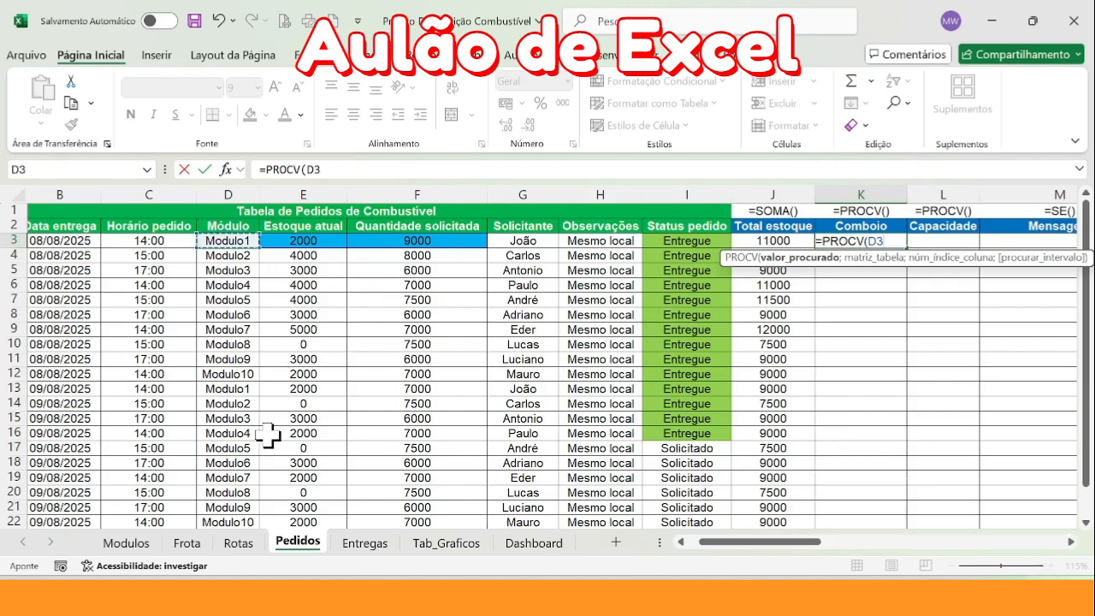
type(";")
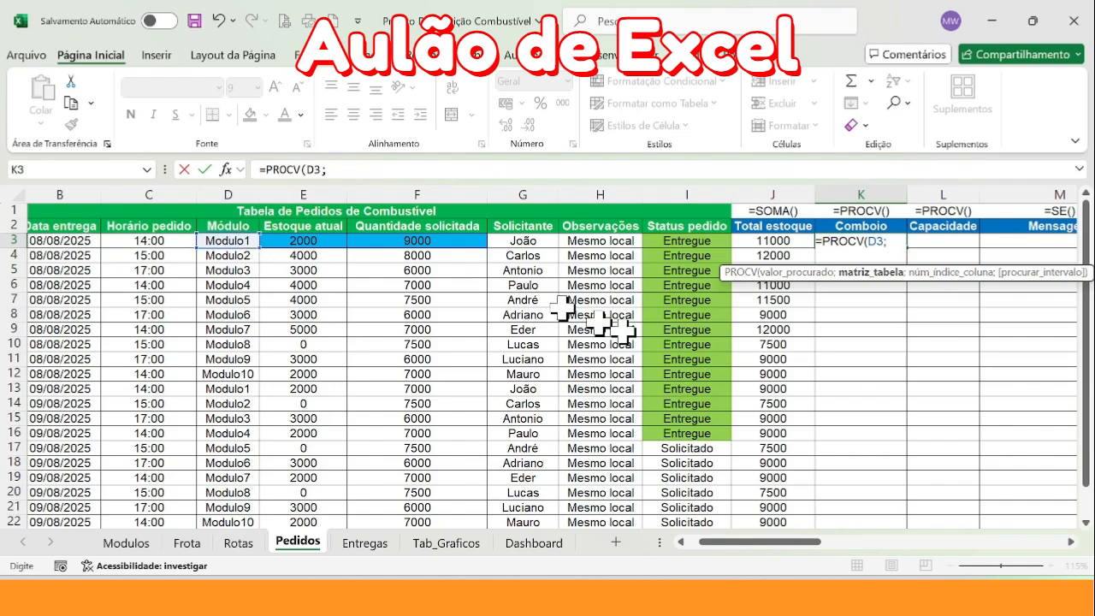
Set the lookup table to A2:G12 on the Modulos sheet and lock it as $A$2:$G$12
left_click(126, 542)
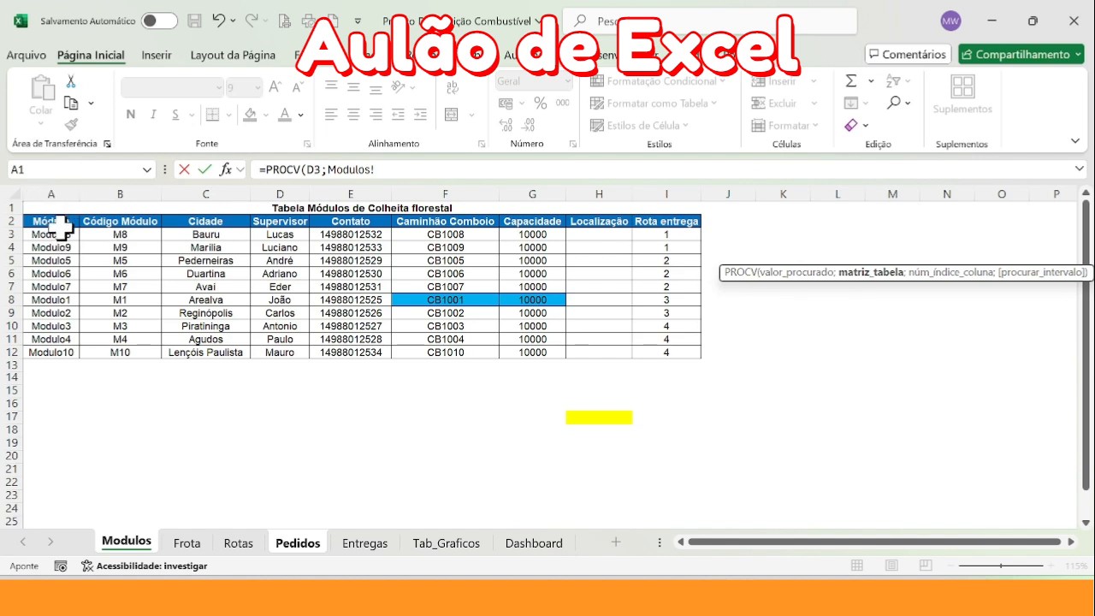
left_click_drag(47, 221, 514, 351)
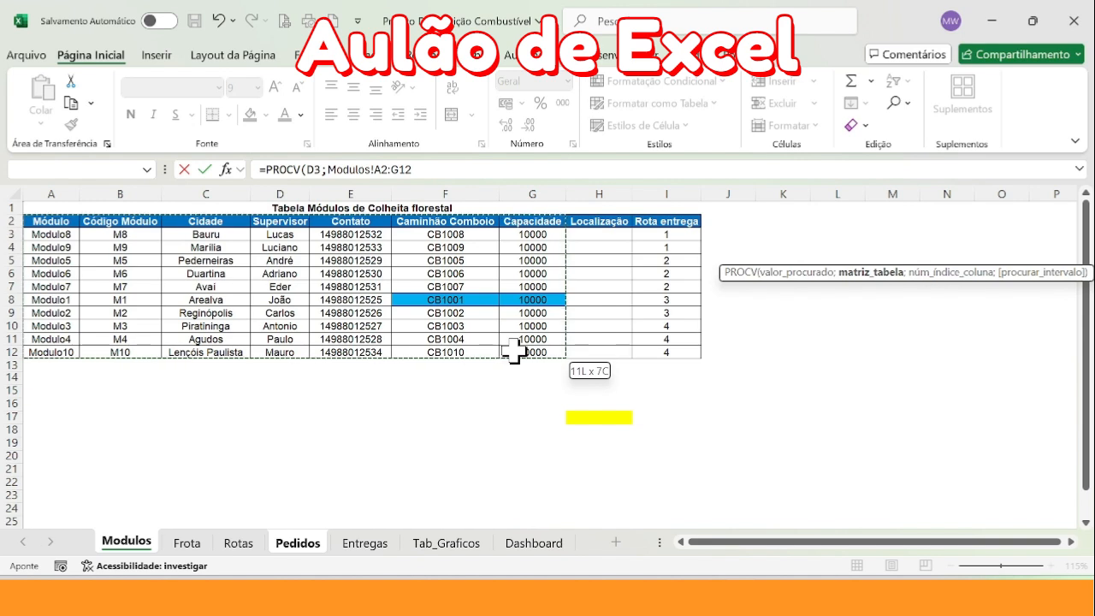
left_click_drag(374, 170, 420, 169)
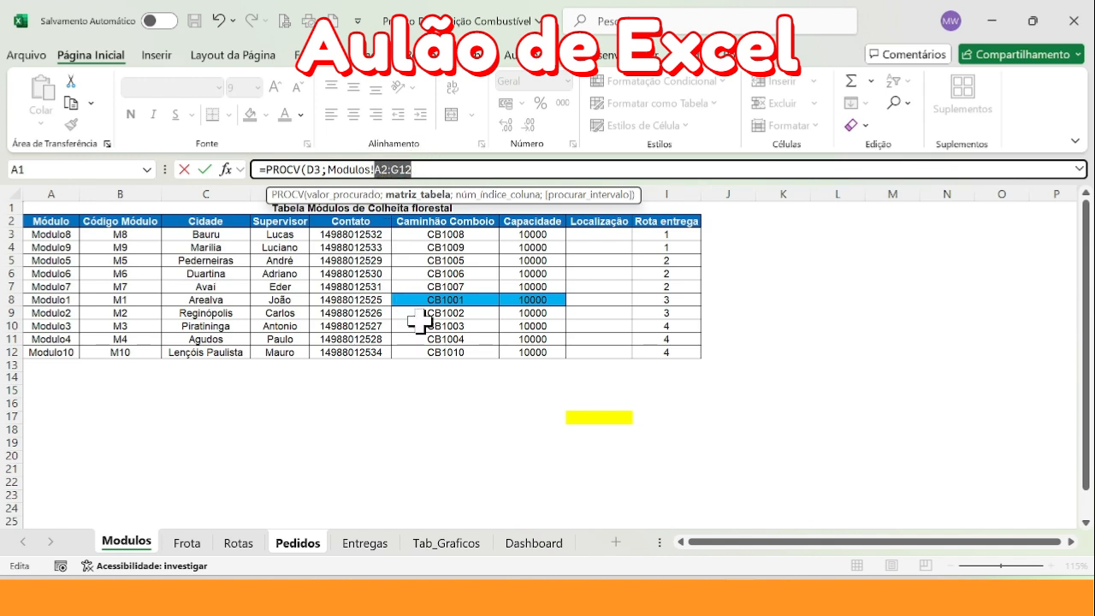
key("F4")
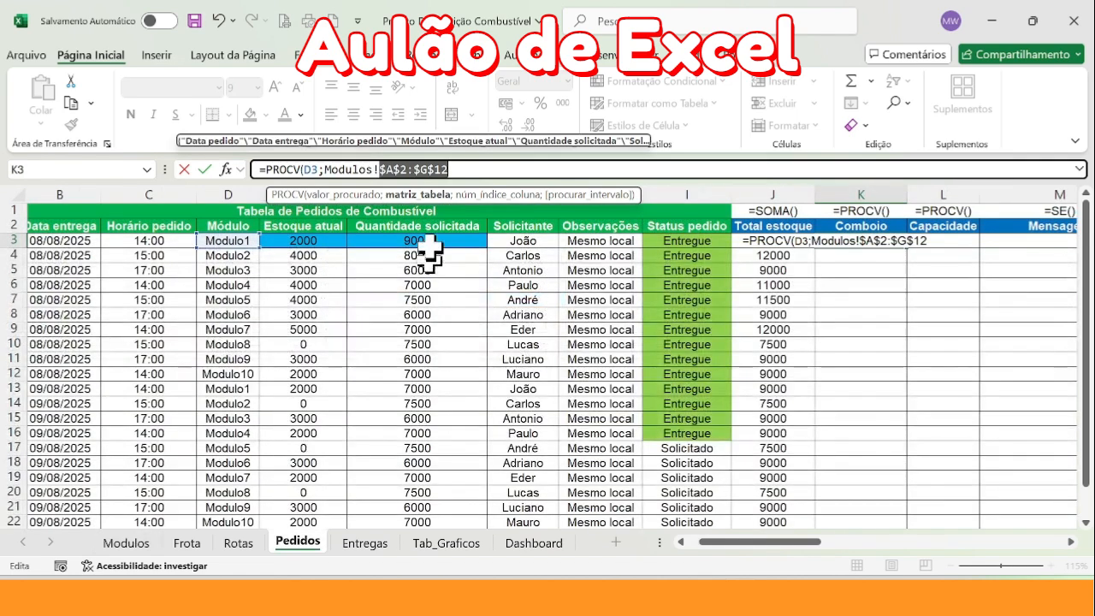
left_click(386, 169)
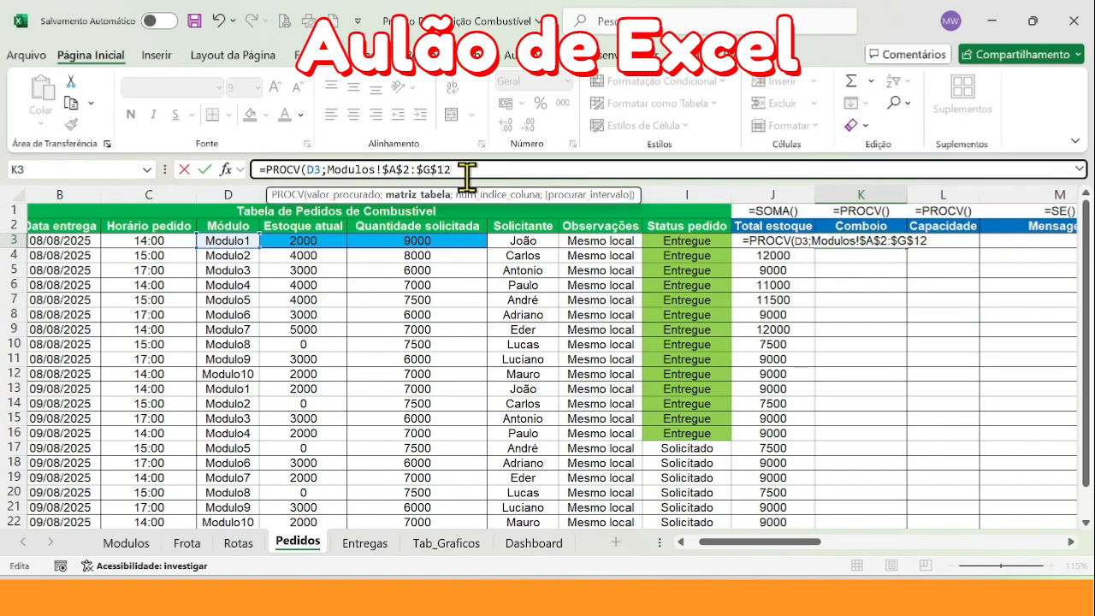
Delete the whole table range argument from the K3 formula, leaving =PROCV(D3; for a new range
left_click(129, 543)
left_click(637, 331)
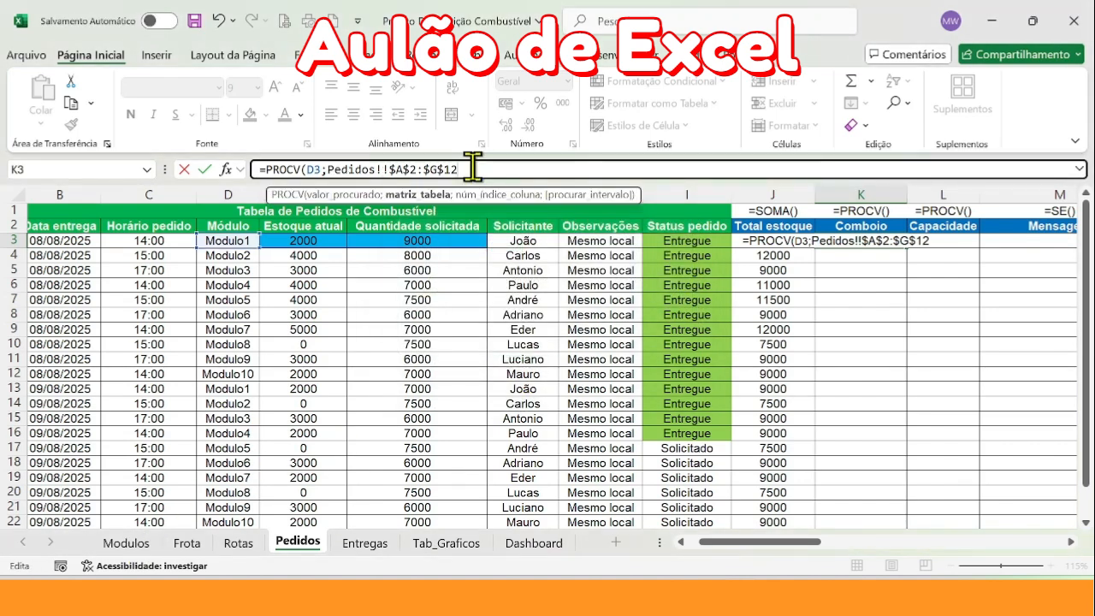
left_click(366, 170)
key("BackSpace")
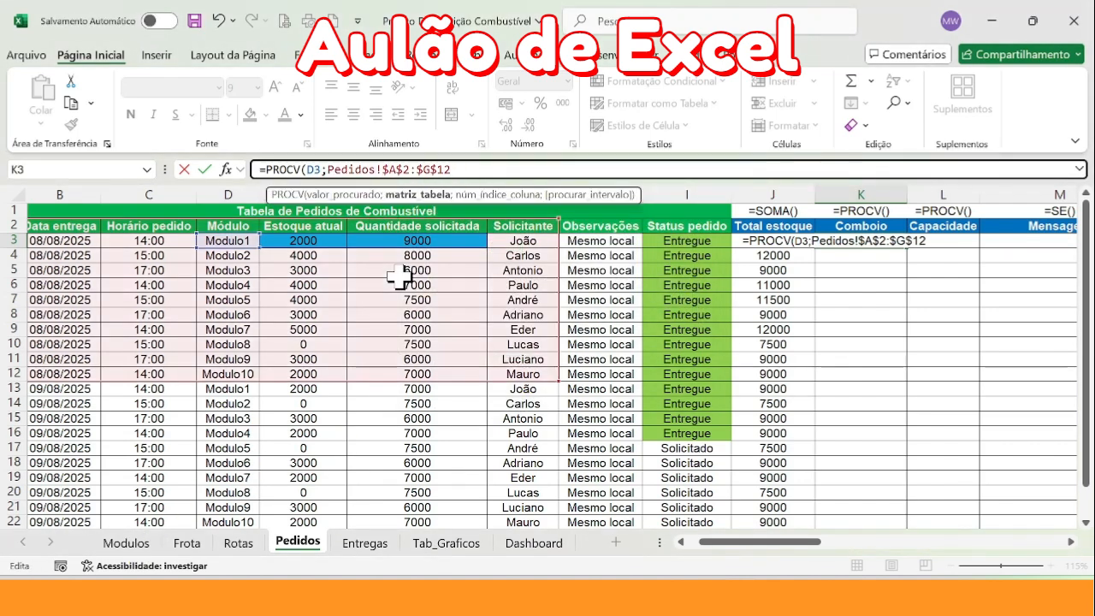
left_click_drag(330, 169, 548, 168)
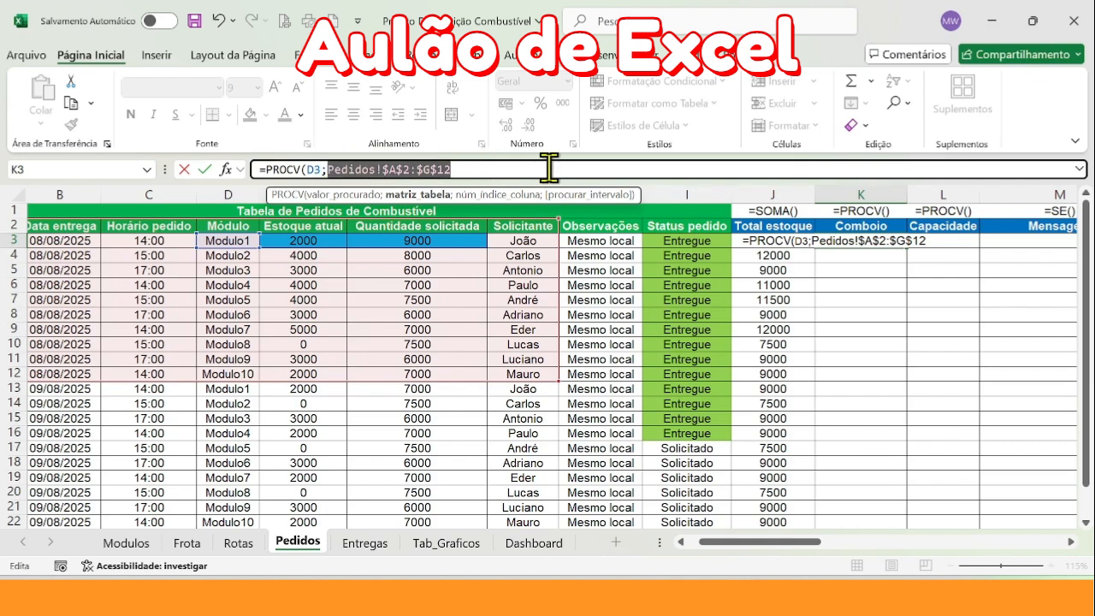
key("BackSpace")
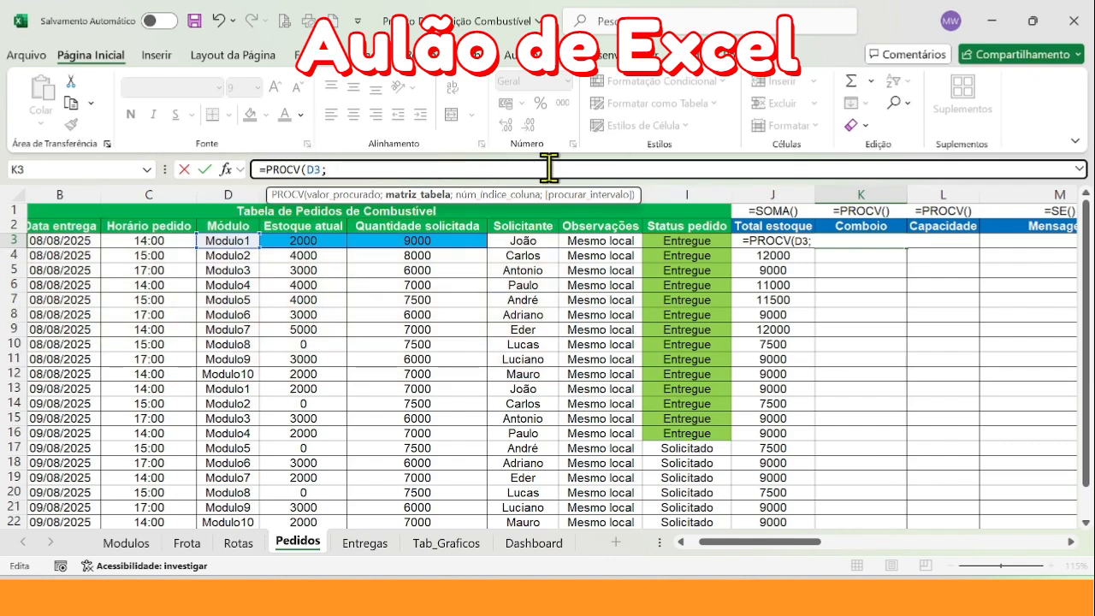
Use the entire columns A:I of the Modulos sheet as the lookup table and advance to the column index argument
left_click(120, 547)
left_click_drag(51, 233, 537, 513)
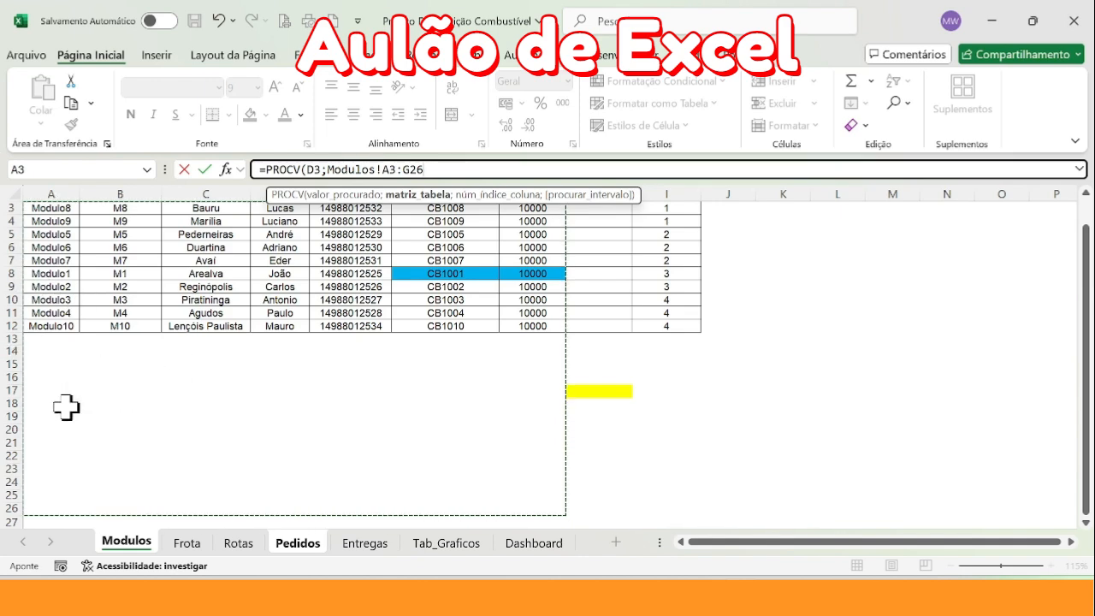
scroll(206, 476, "up", 1)
left_click_drag(53, 193, 666, 193)
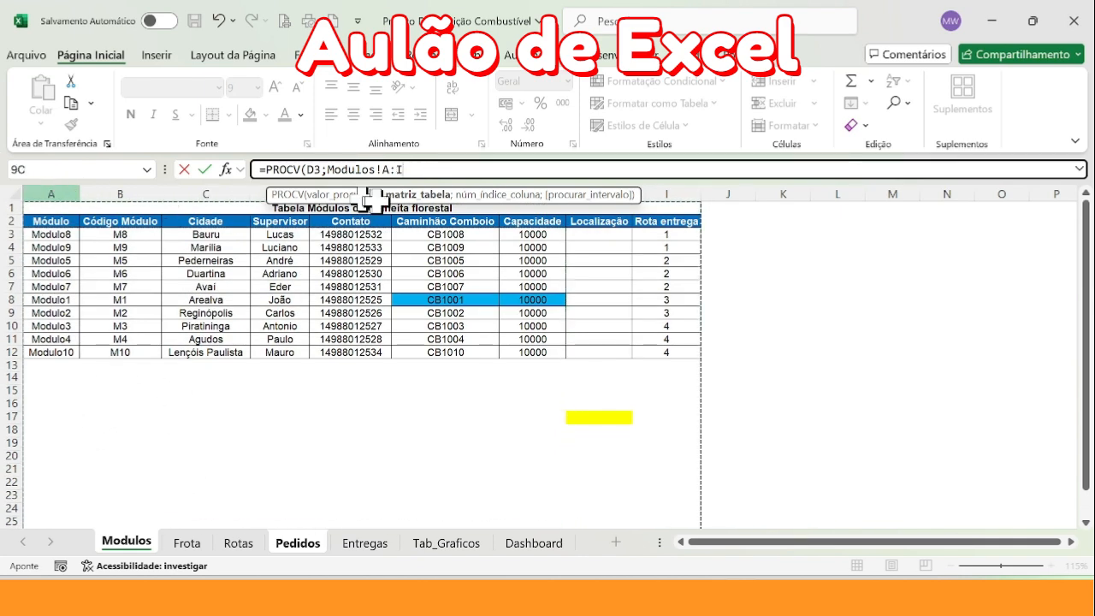
scroll(495, 329, "down", 6)
scroll(491, 339, "up", 6)
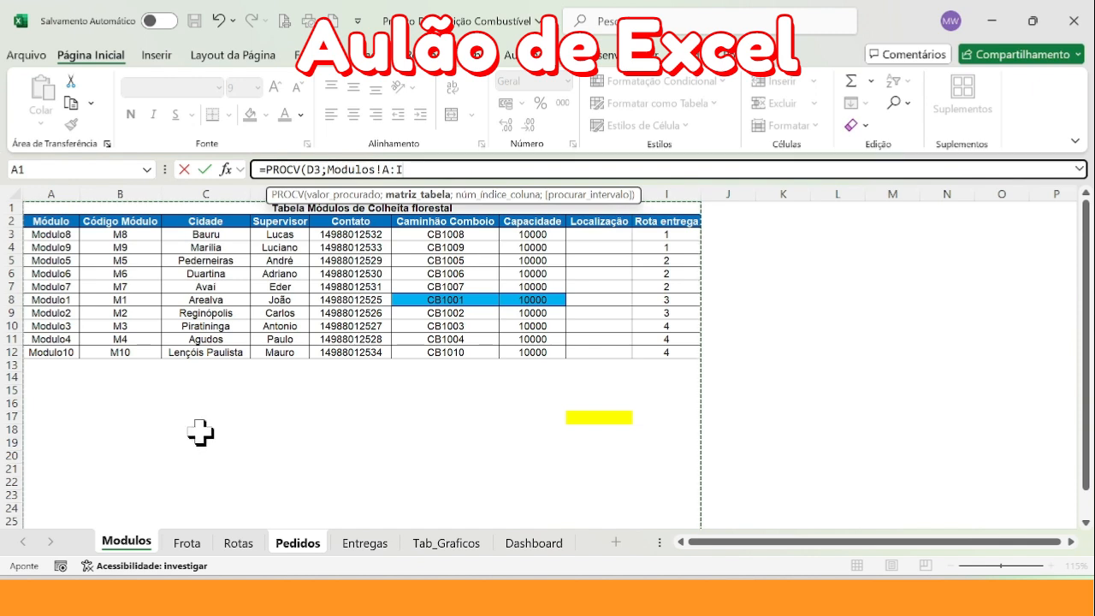
left_click_drag(383, 169, 404, 170)
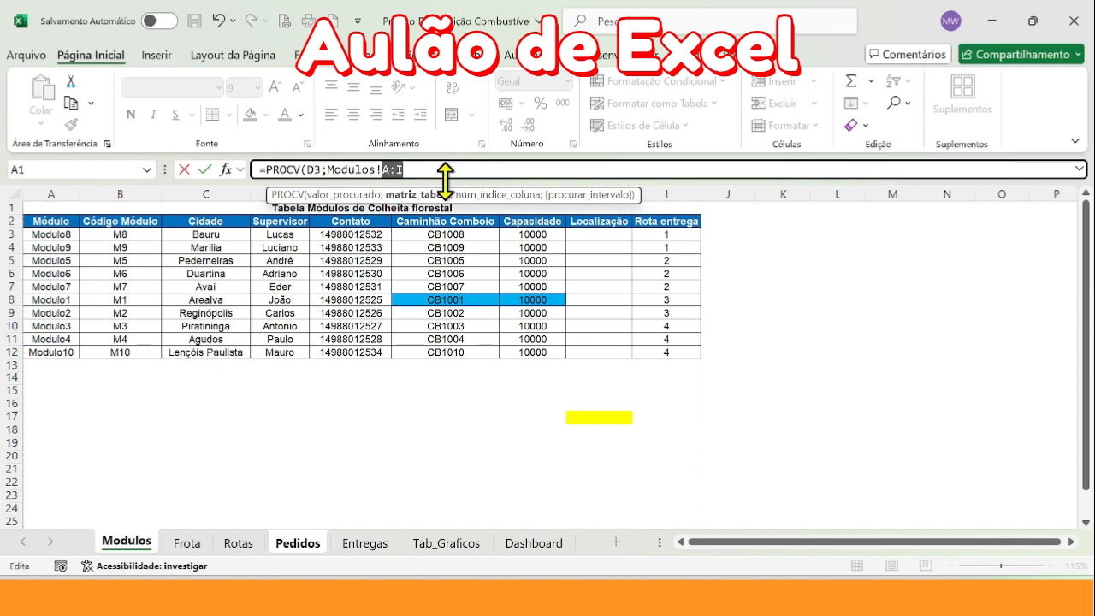
left_click(428, 165)
type(";")
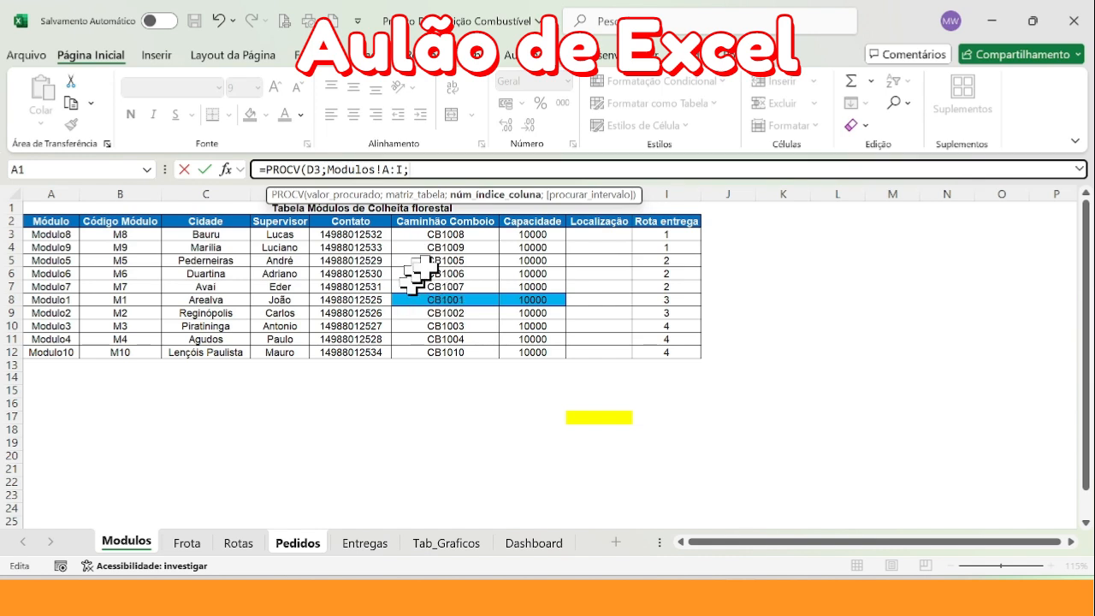
Check the lookup value on the Pedidos sheet and remove the stray sheet reference from the column index argument
double_click(313, 170)
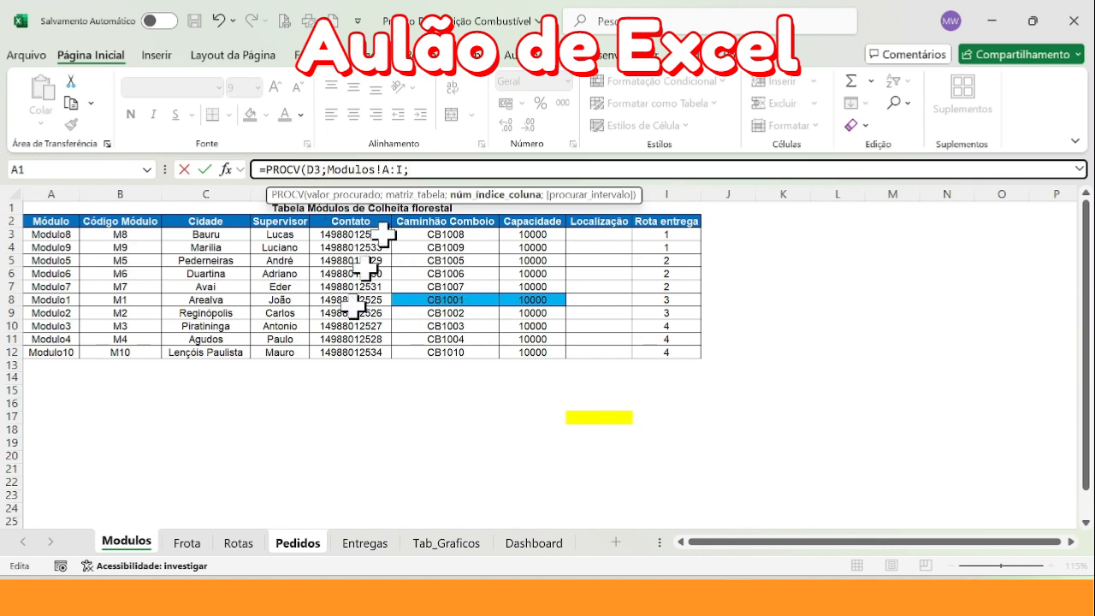
left_click(298, 542)
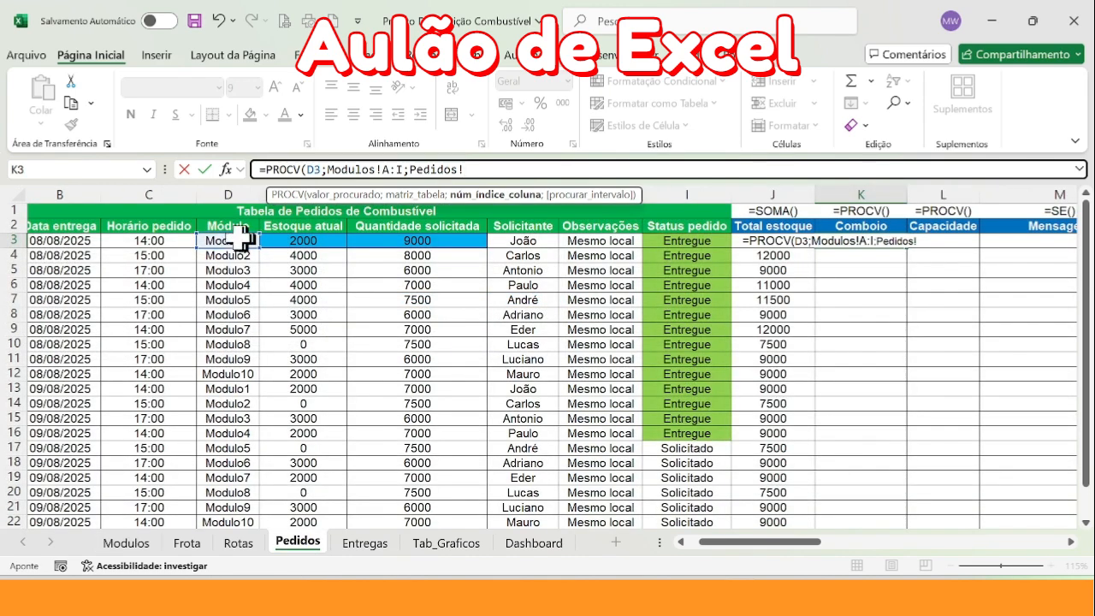
left_click(119, 544)
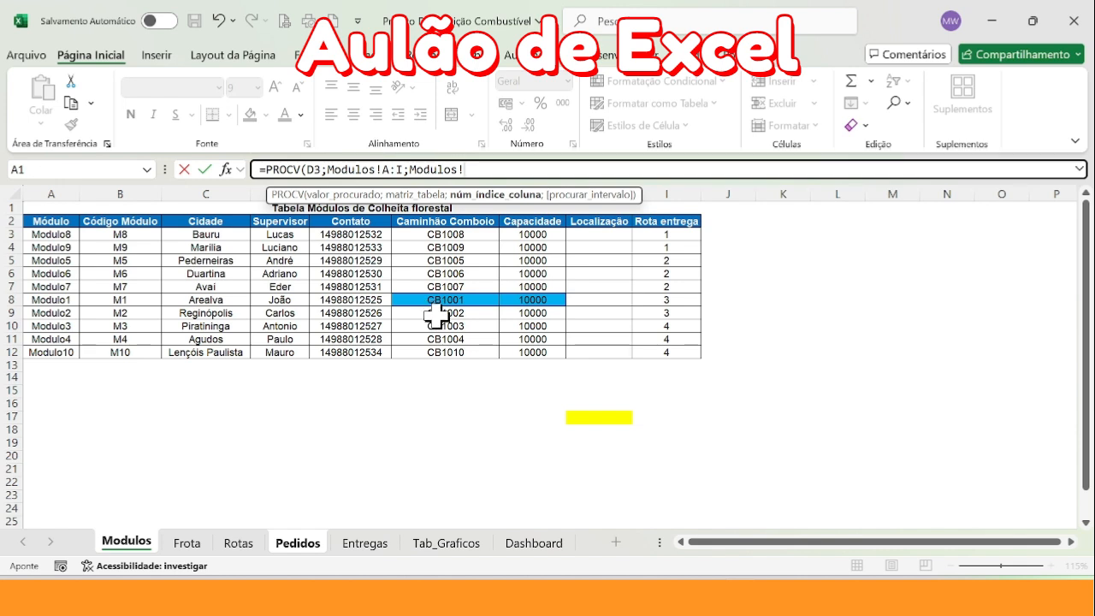
left_click_drag(409, 169, 501, 168)
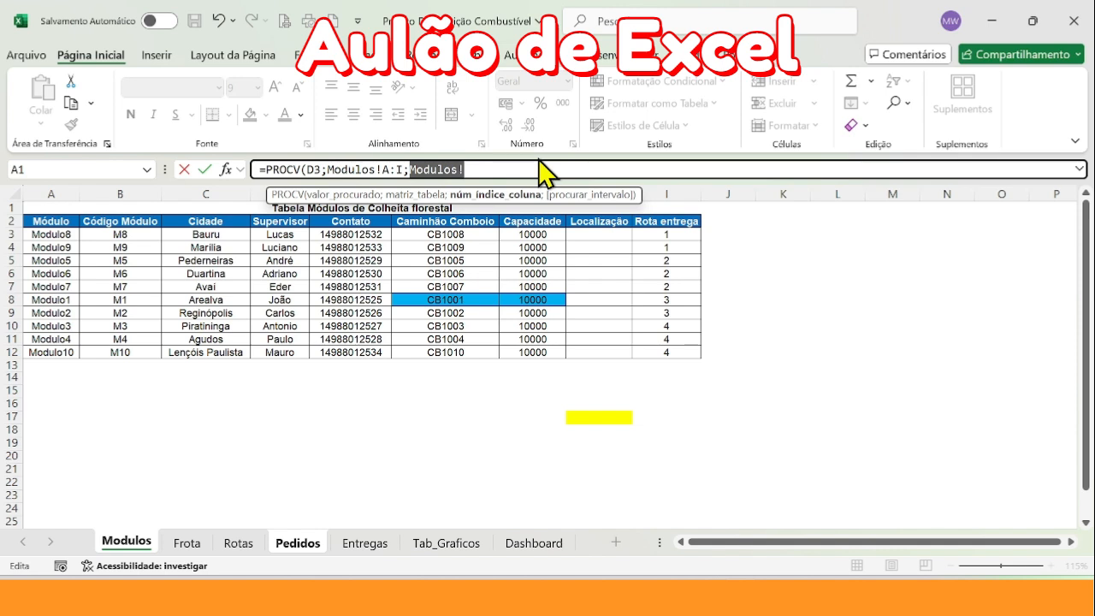
key("BackSpace")
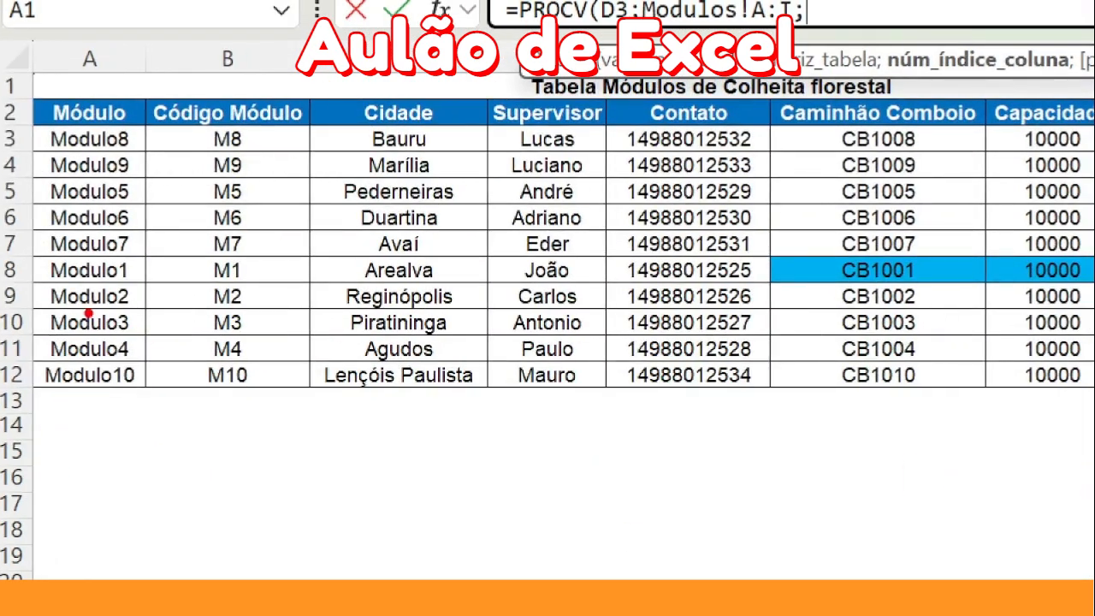
Count the columns of the Modulos table from Módulo to Caminhão Comboio to determine the column index
mouse_move(67, 443)
left_mouse_down()
mouse_move(91, 394)
mouse_move(79, 472)
left_mouse_up()
mouse_move(231, 415)
left_mouse_down()
mouse_move(243, 505)
mouse_move(286, 518)
left_mouse_up()
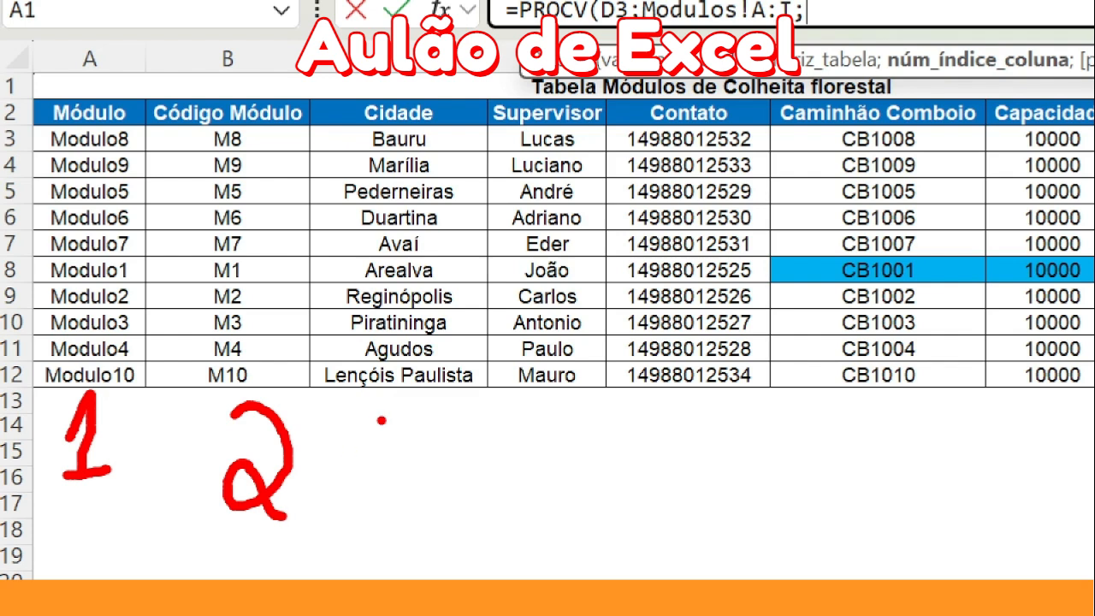
mouse_move(372, 419)
left_mouse_down()
mouse_move(419, 428)
mouse_move(385, 501)
left_mouse_up()
mouse_move(528, 407)
left_mouse_down()
mouse_move(528, 457)
mouse_move(562, 446)
left_mouse_up()
left_click_drag(564, 415, 566, 511)
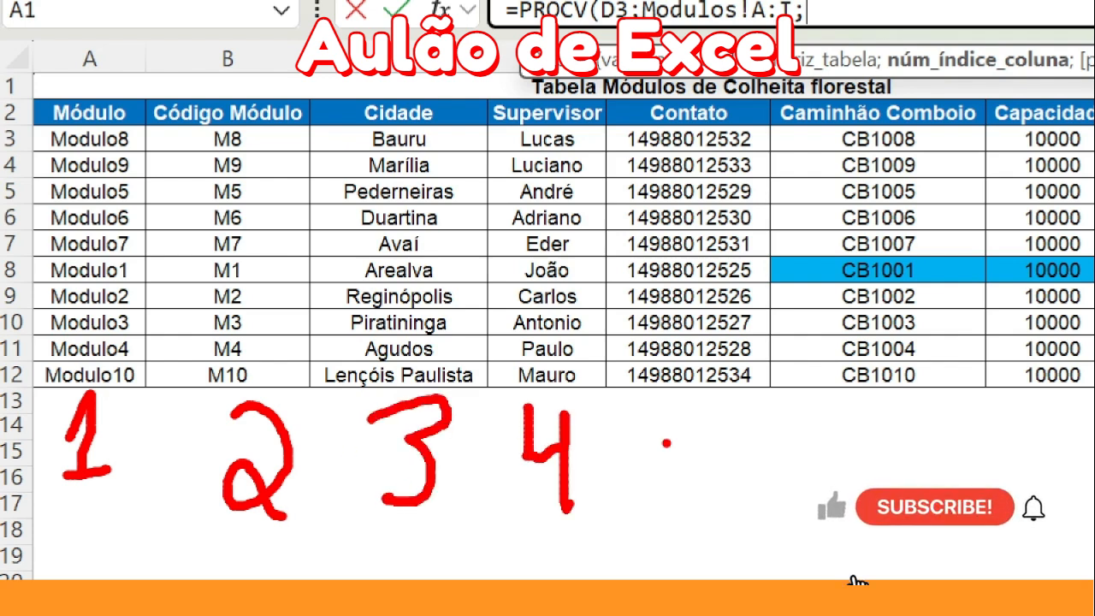
mouse_move(750, 400)
left_mouse_down()
mouse_move(680, 403)
mouse_move(680, 519)
left_mouse_up()
mouse_move(939, 419)
left_mouse_down()
mouse_move(859, 453)
mouse_move(911, 462)
mouse_move(919, 474)
left_mouse_up()
mouse_move(758, 83)
left_mouse_down()
mouse_move(782, 240)
mouse_move(983, 568)
mouse_move(795, 118)
left_mouse_up()
left_click(734, 383)
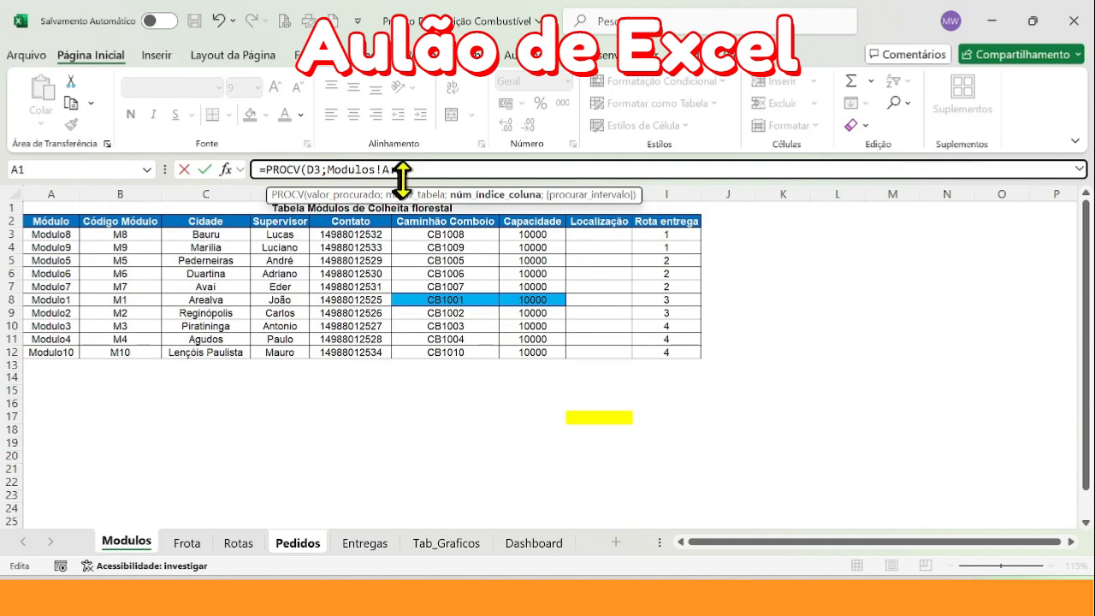
Complete the K3 formula with column index 6 and 0 for an exact match
type(";6;0")
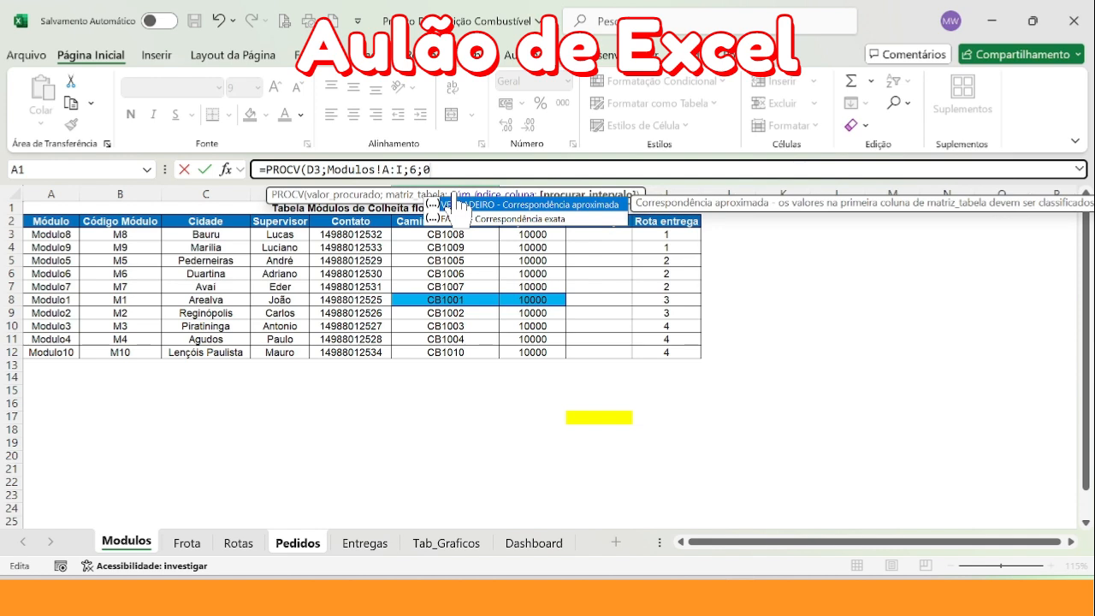
key("Return")
left_click_drag(887, 247, 880, 244)
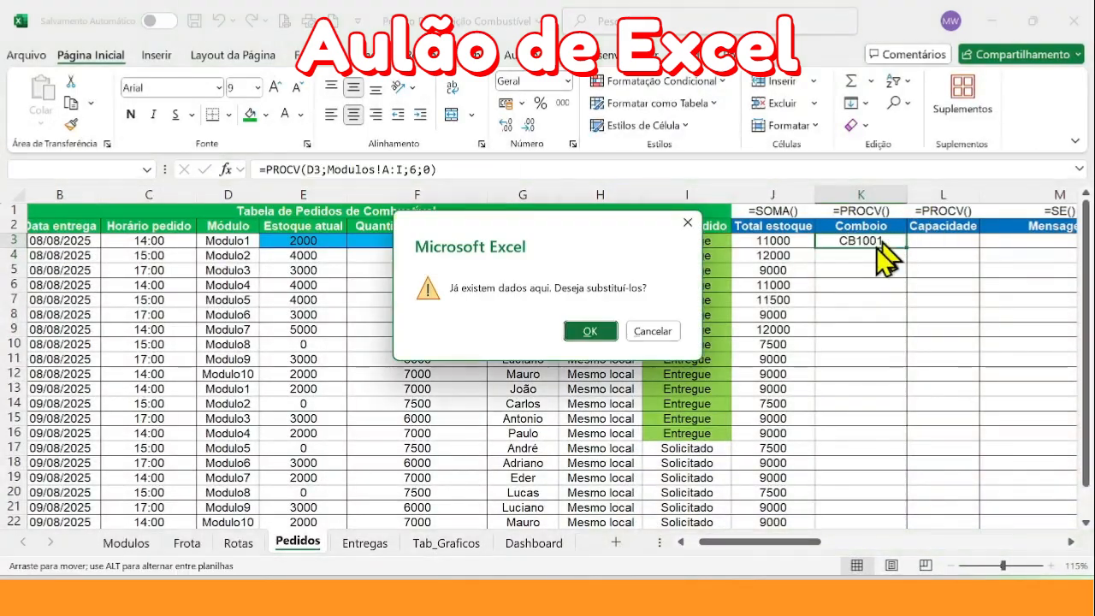
key("Escape")
Fill the PROCV formula from K3 down the Comboio column to the last order row
double_click(905, 247)
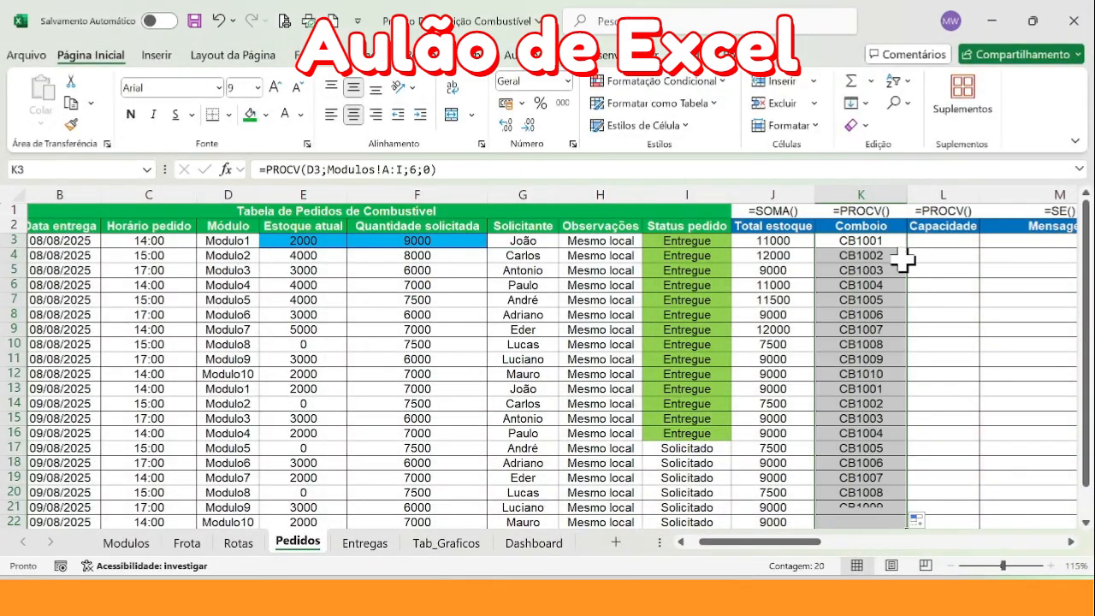
scroll(880, 372, "down", 9)
scroll(861, 408, "up", 9)
Start a PROCV formula in L3 of the Capacidade column with module cell D3 as the lookup value
left_click(932, 241)
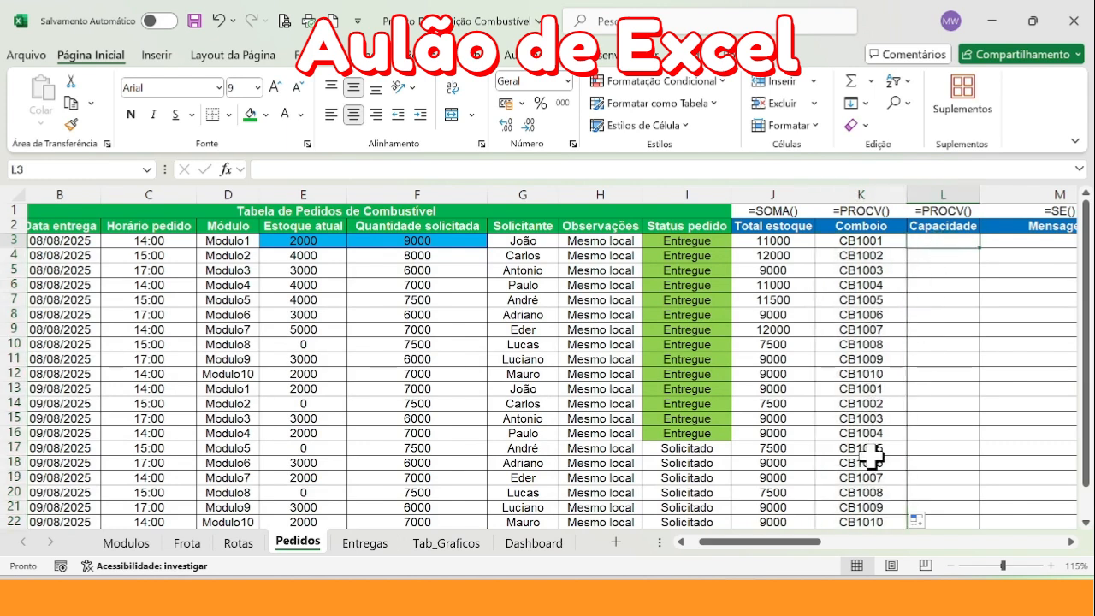
type("=procv")
key("Tab")
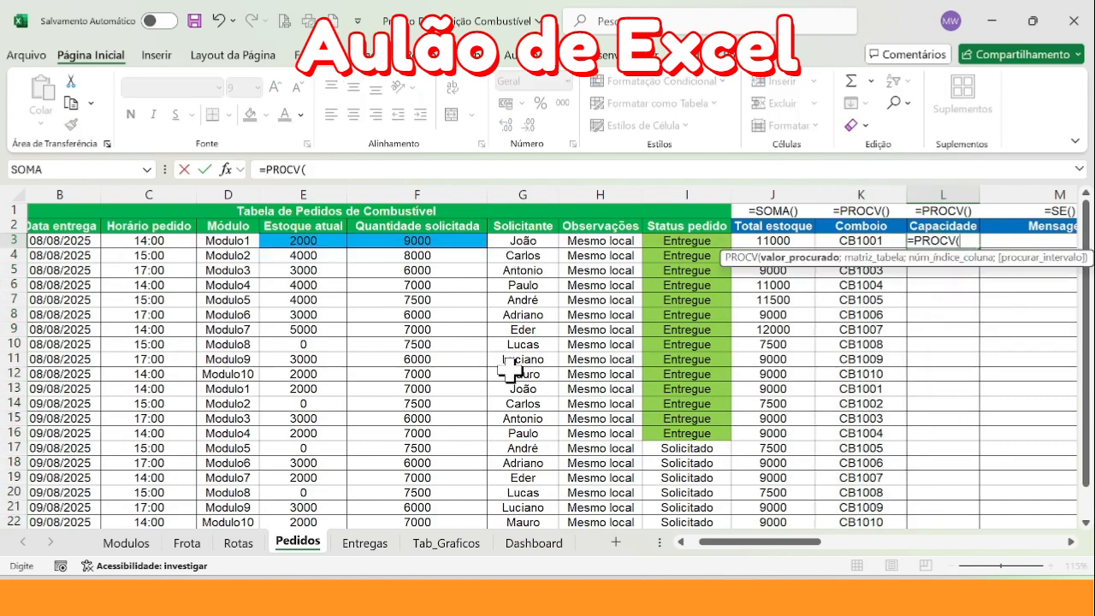
left_click(229, 248)
type(";")
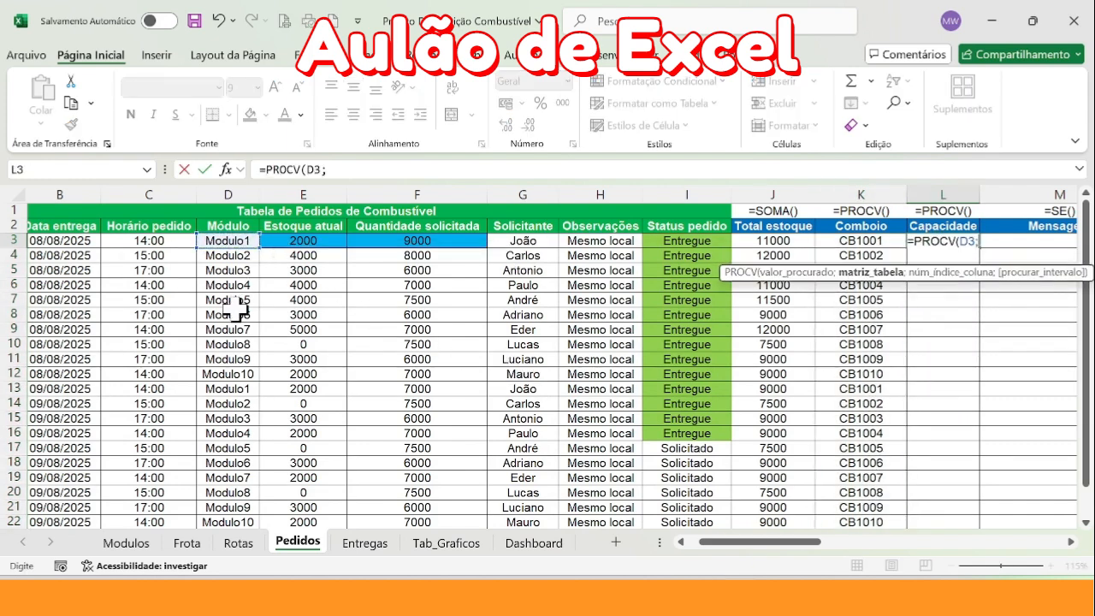
Set columns A:I of the Modulos sheet as the table array of the PROCV formula
left_click(126, 542)
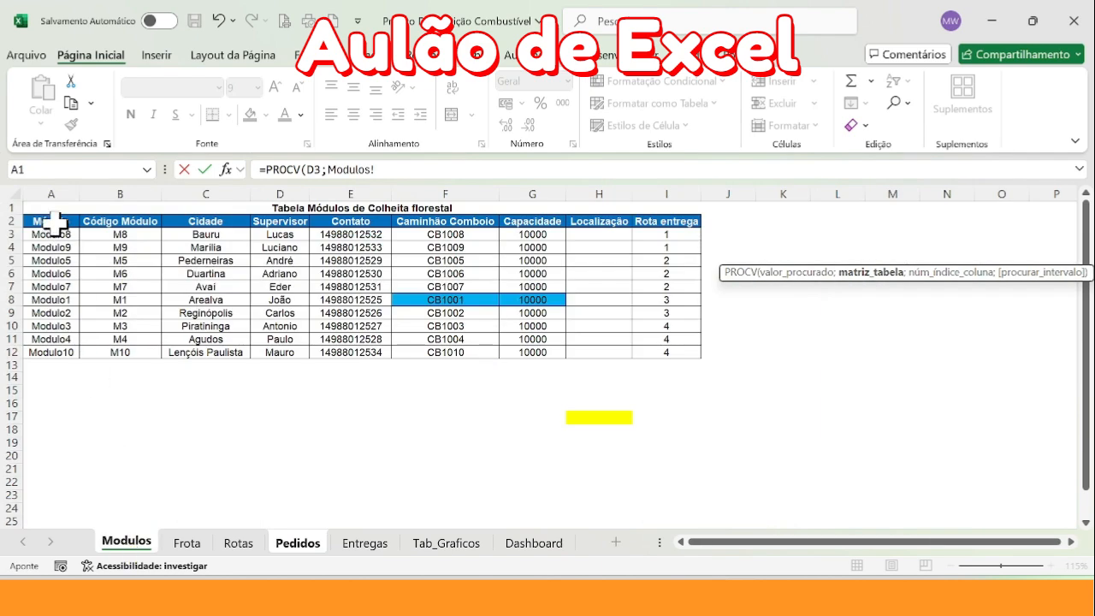
left_click_drag(44, 220, 532, 442)
left_click_drag(51, 194, 697, 195)
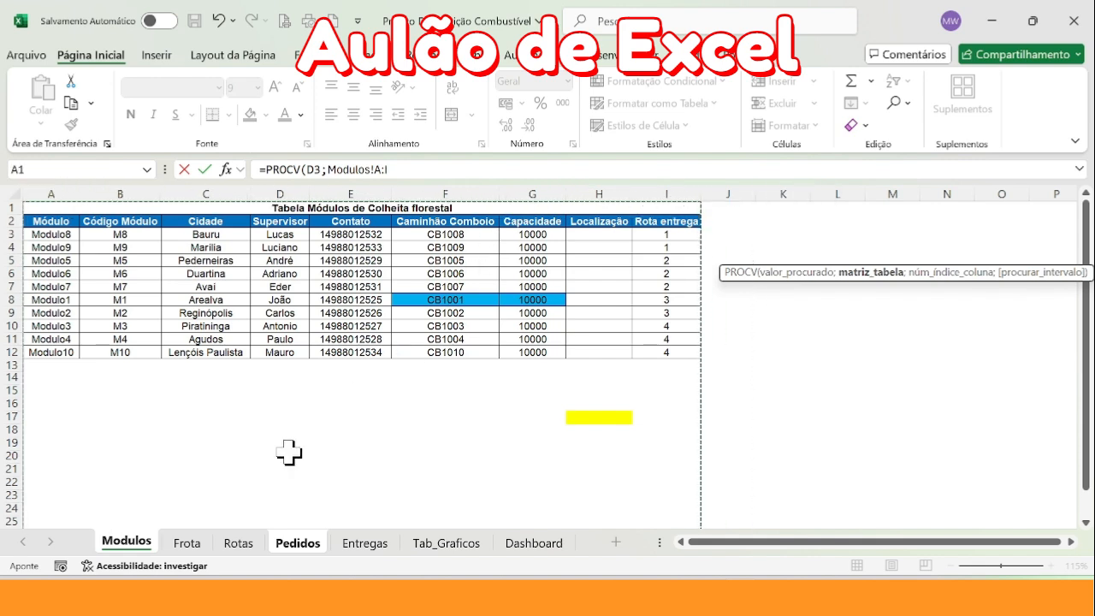
type(";")
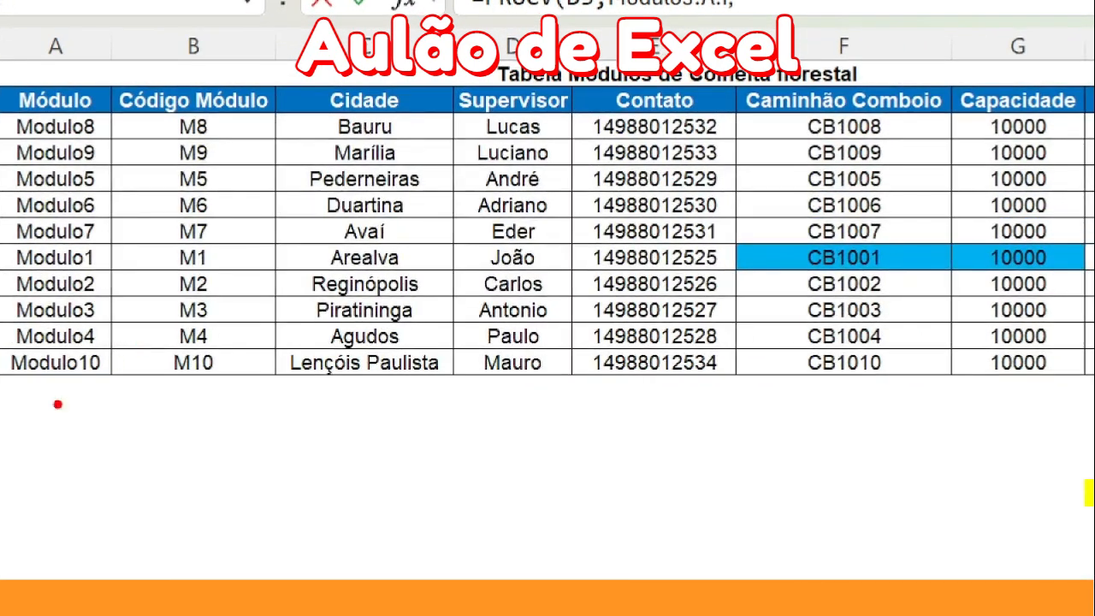
Count the columns of the Modulos table from Módulo to Capacidade to determine the column index
mouse_move(43, 393)
left_mouse_down()
mouse_move(32, 462)
mouse_move(79, 458)
left_mouse_up()
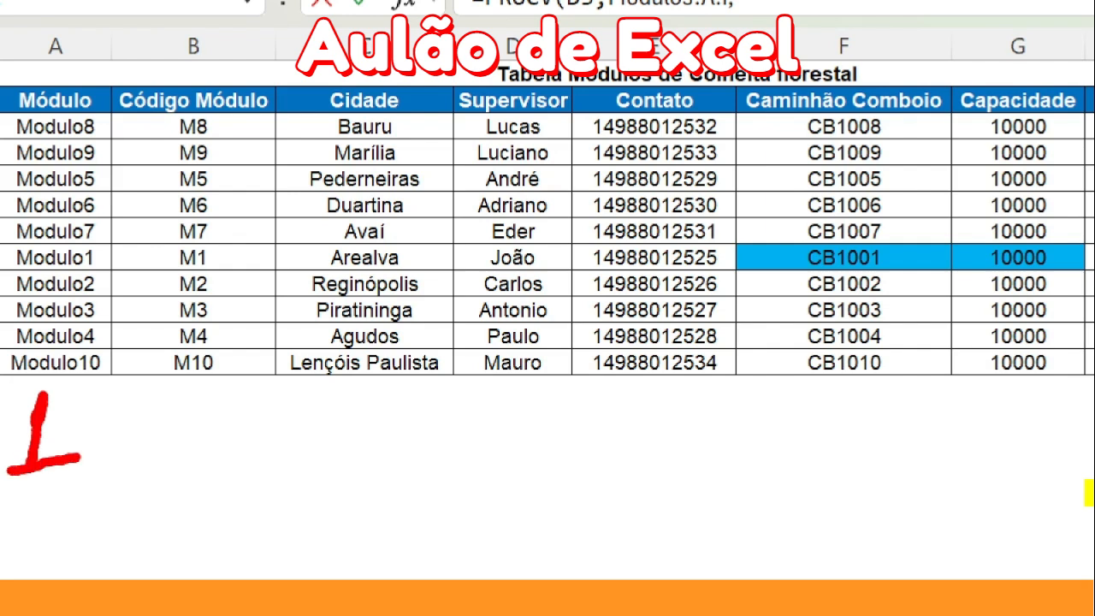
left_click_drag(147, 417, 221, 494)
mouse_move(337, 402)
left_mouse_down()
mouse_move(369, 431)
mouse_move(323, 494)
left_mouse_up()
mouse_move(500, 392)
left_mouse_down()
mouse_move(485, 455)
mouse_move(537, 494)
left_mouse_up()
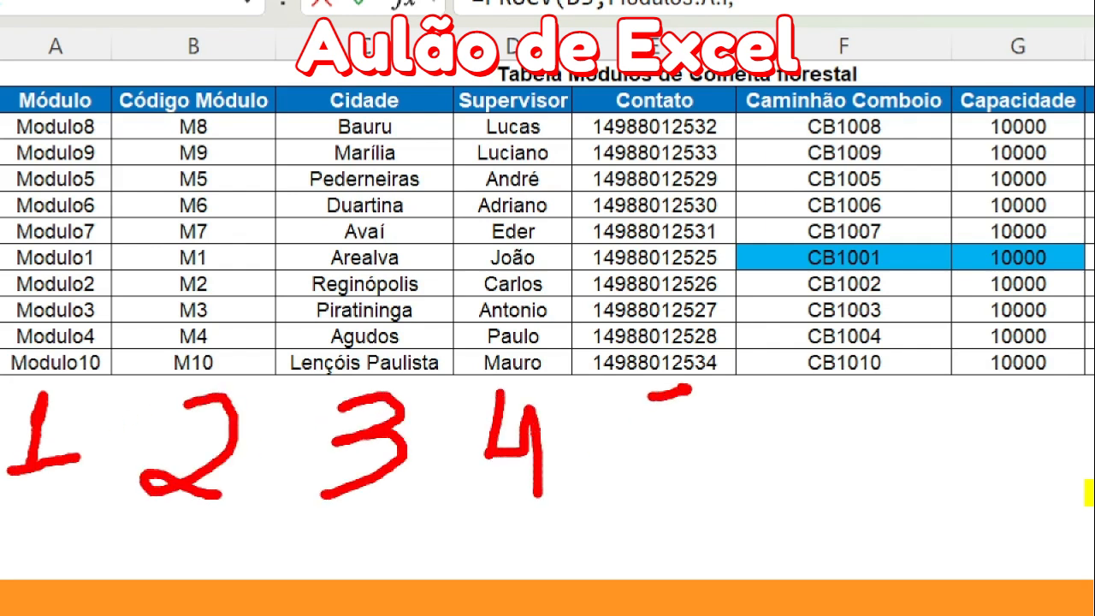
left_click_drag(648, 396, 635, 501)
mouse_move(872, 401)
left_mouse_down()
mouse_move(816, 483)
mouse_move(800, 466)
left_mouse_up()
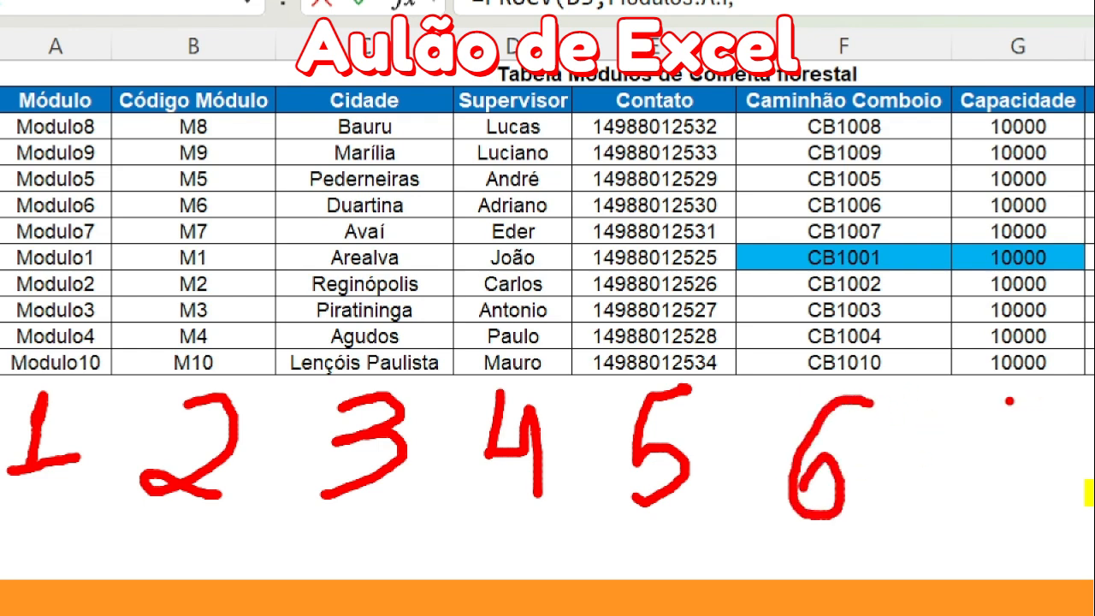
mouse_move(1000, 400)
left_mouse_down()
mouse_move(1034, 506)
mouse_move(1088, 460)
left_mouse_up()
mouse_move(935, 56)
left_mouse_down()
mouse_move(940, 472)
mouse_move(1087, 294)
mouse_move(891, 36)
left_mouse_up()
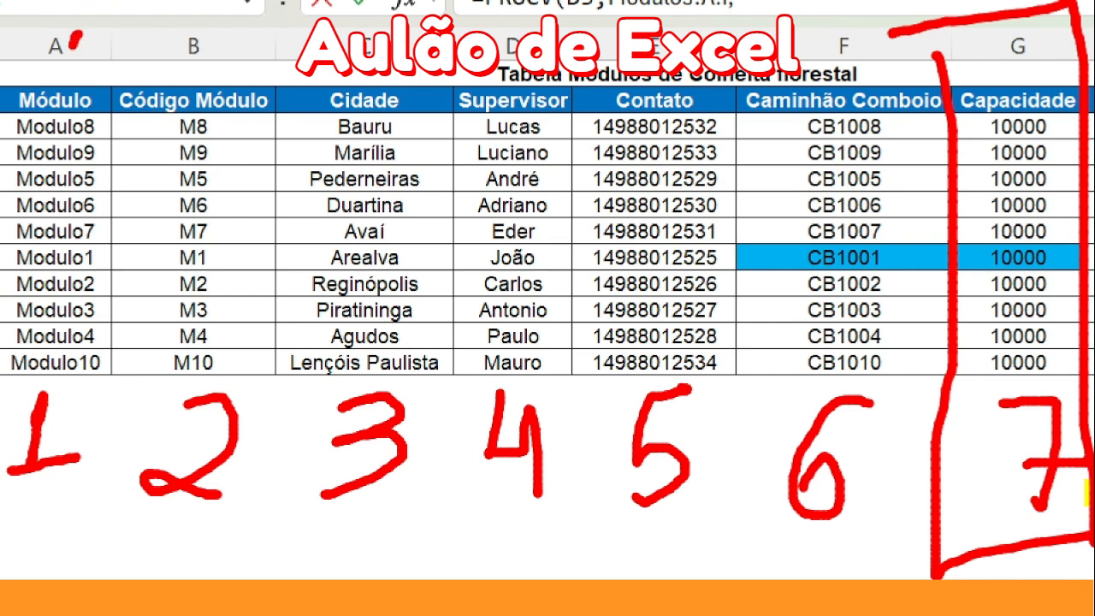
left_click_drag(75, 40, 49, 61)
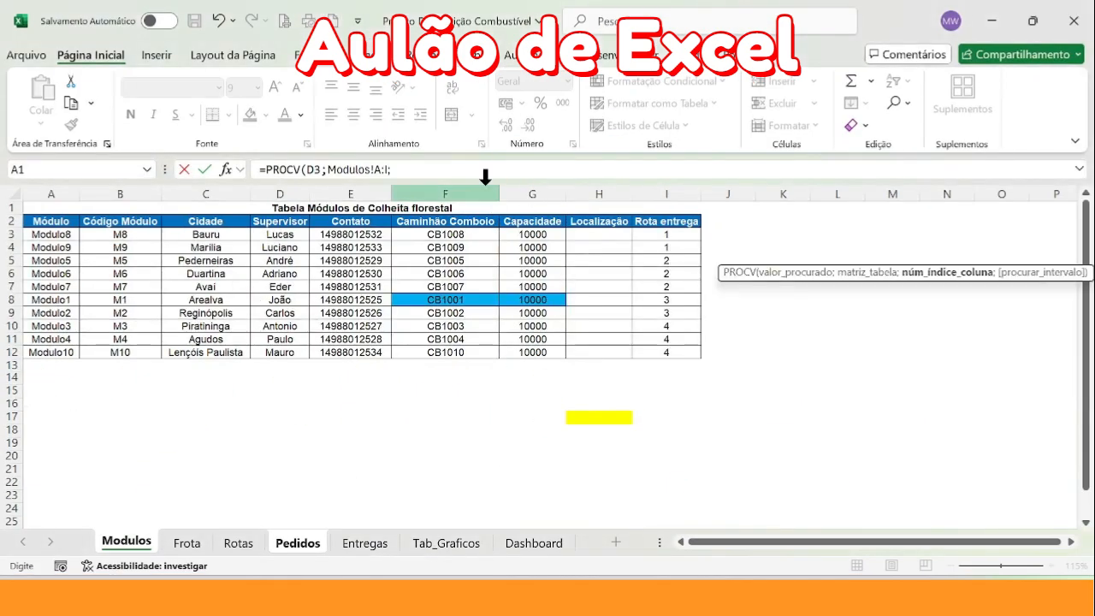
Complete the L3 formula with column index 7 and 0 for an exact match, and fill it down the Capacidade column
left_click(437, 168)
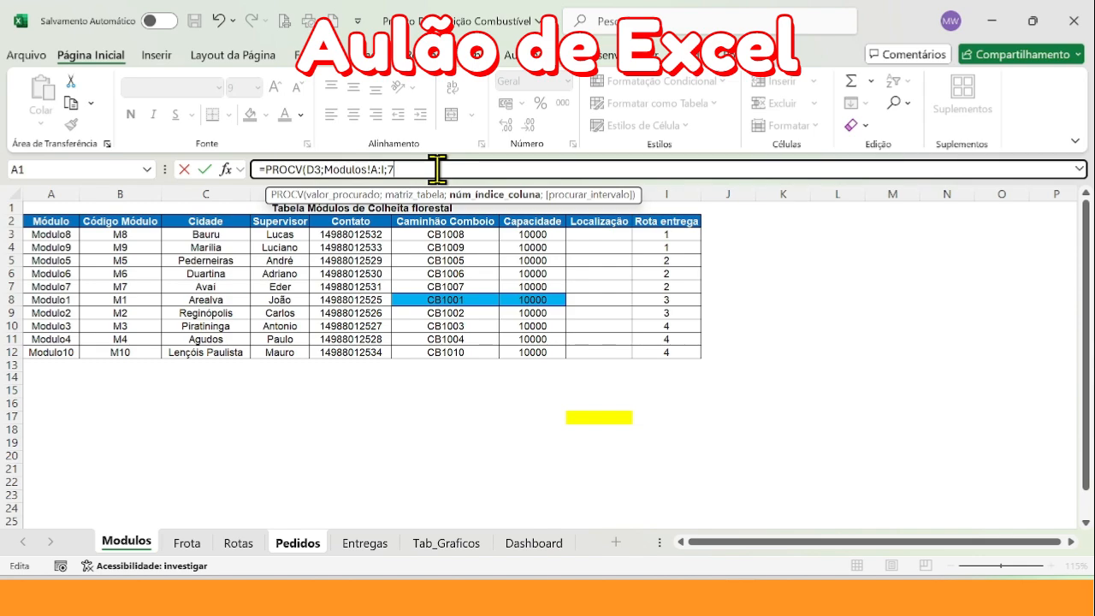
type(";0")
key("Return")
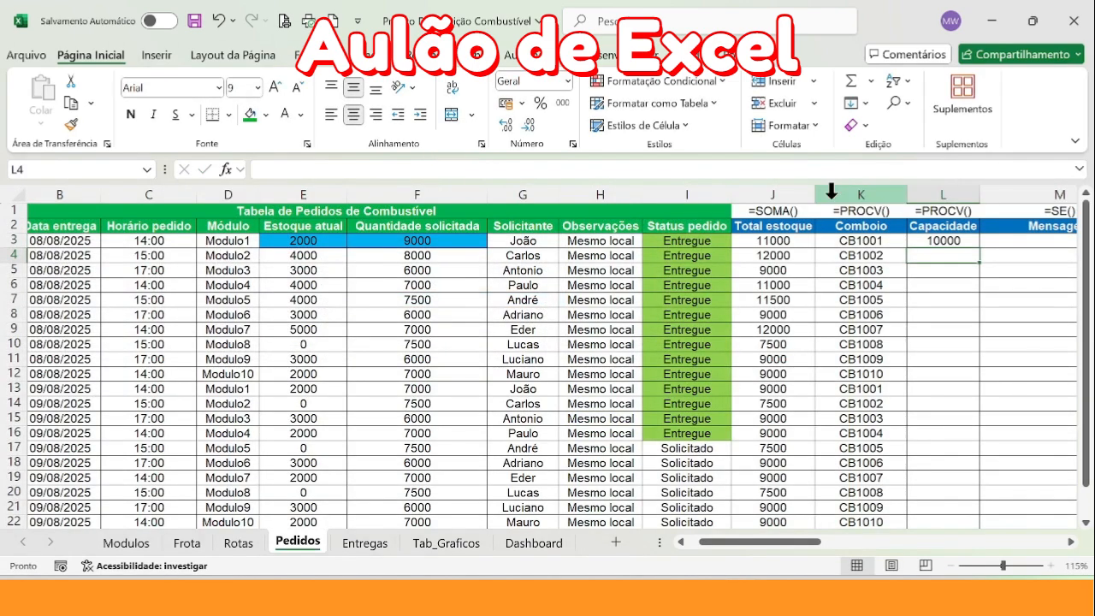
left_click(974, 240)
double_click(979, 248)
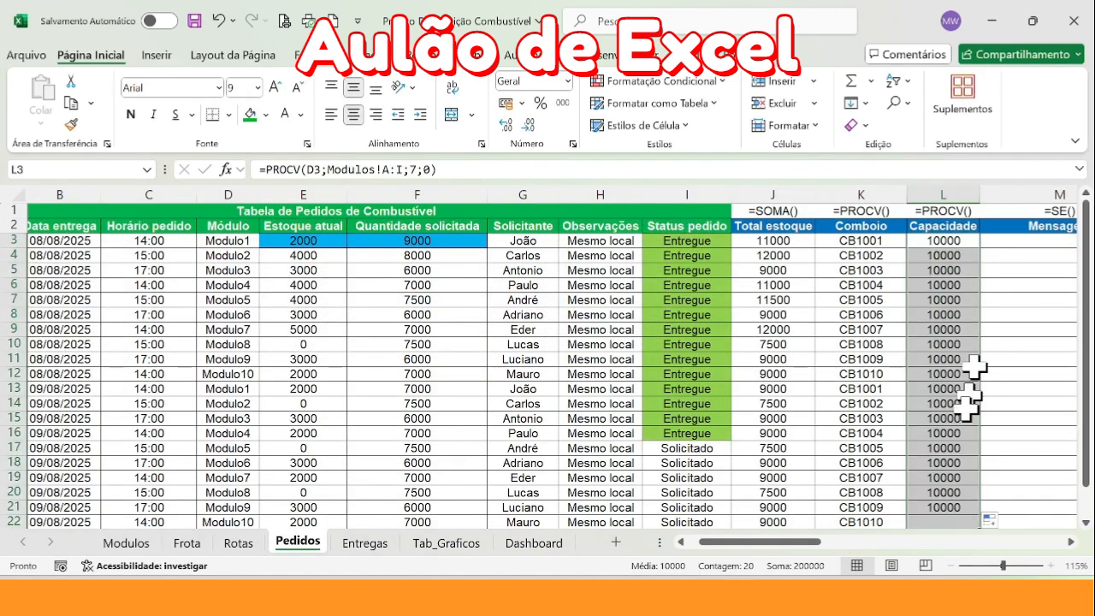
Examine the Operadores Lógicos table beside the orders, checking each symbol and whether it applies to numbers or text
scroll(972, 385, "right", 5)
left_click(611, 242)
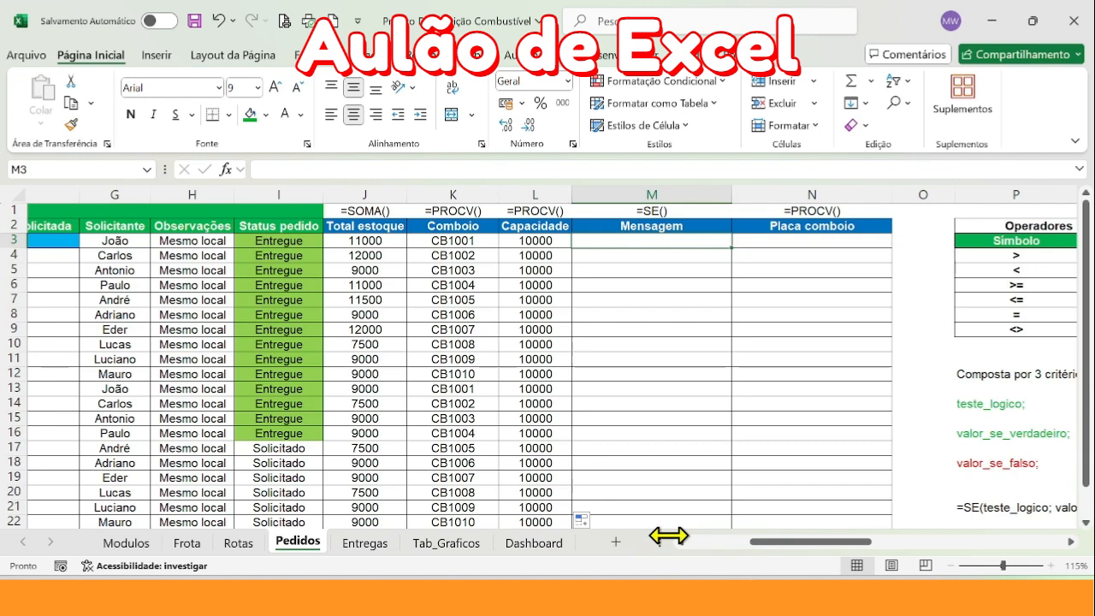
left_click_drag(774, 540, 808, 542)
left_click(216, 193)
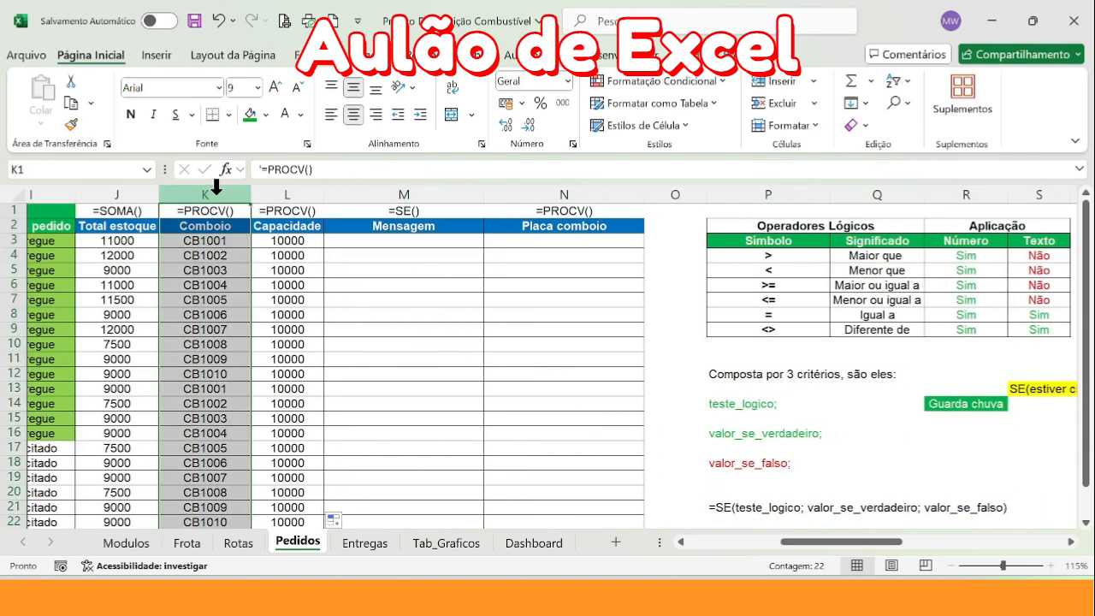
left_click(295, 192)
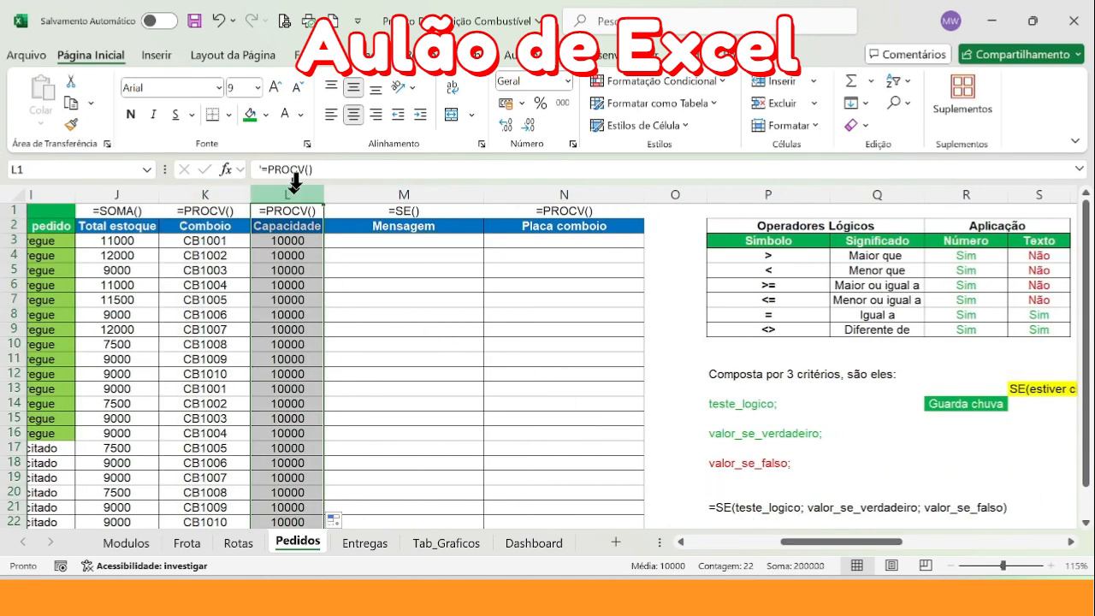
left_click(382, 241)
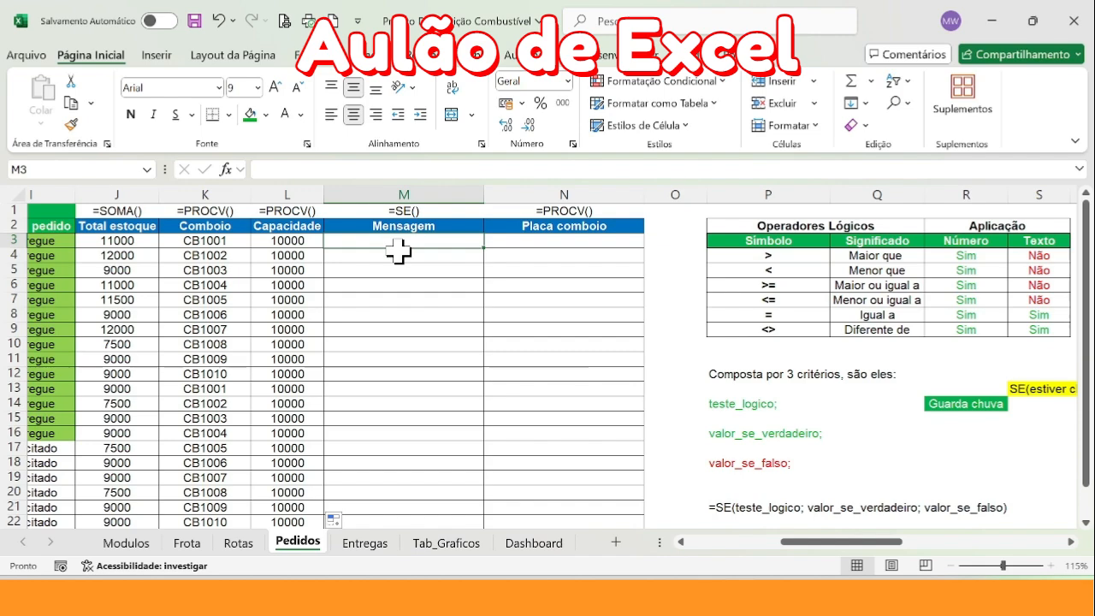
left_click_drag(794, 542, 834, 542)
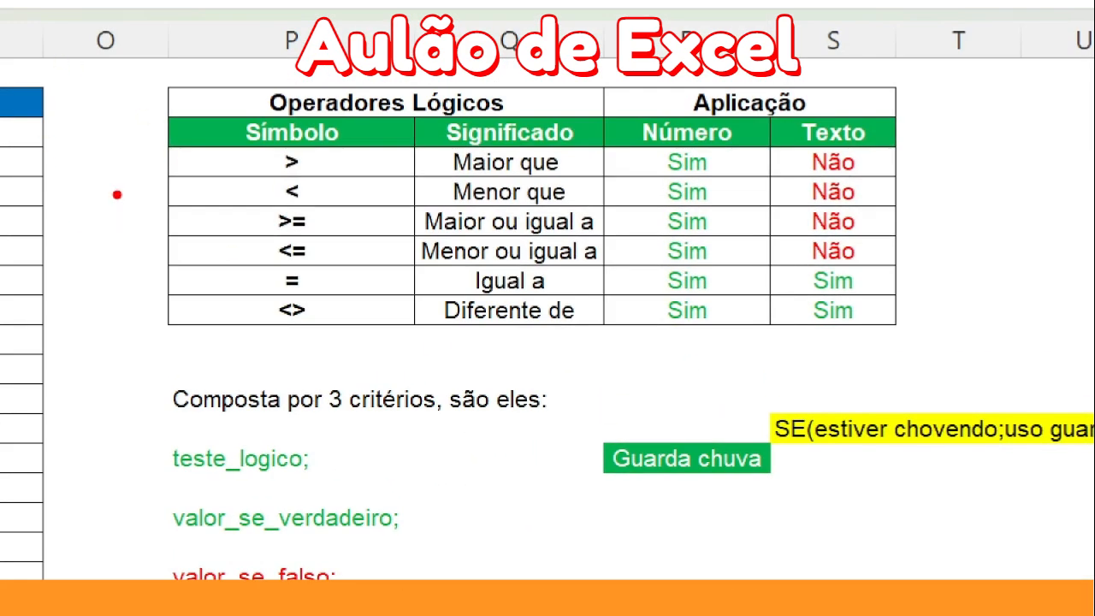
left_click_drag(128, 124, 183, 151)
mouse_move(117, 177)
left_mouse_down()
mouse_move(173, 193)
mouse_move(173, 225)
left_mouse_up()
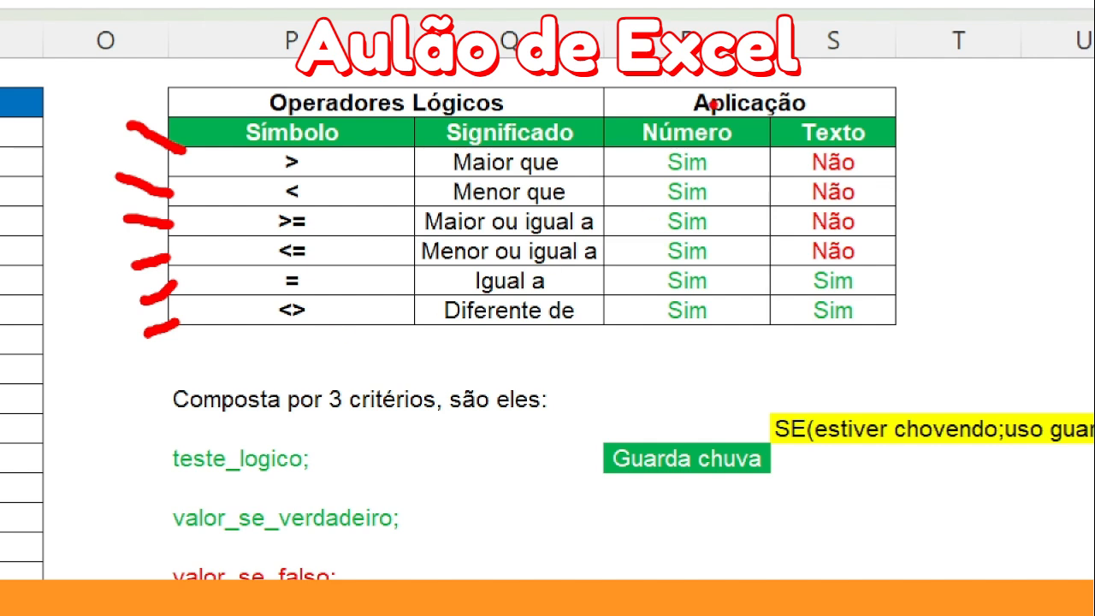
mouse_move(656, 85)
left_mouse_down()
mouse_move(624, 220)
mouse_move(737, 86)
mouse_move(663, 86)
left_mouse_up()
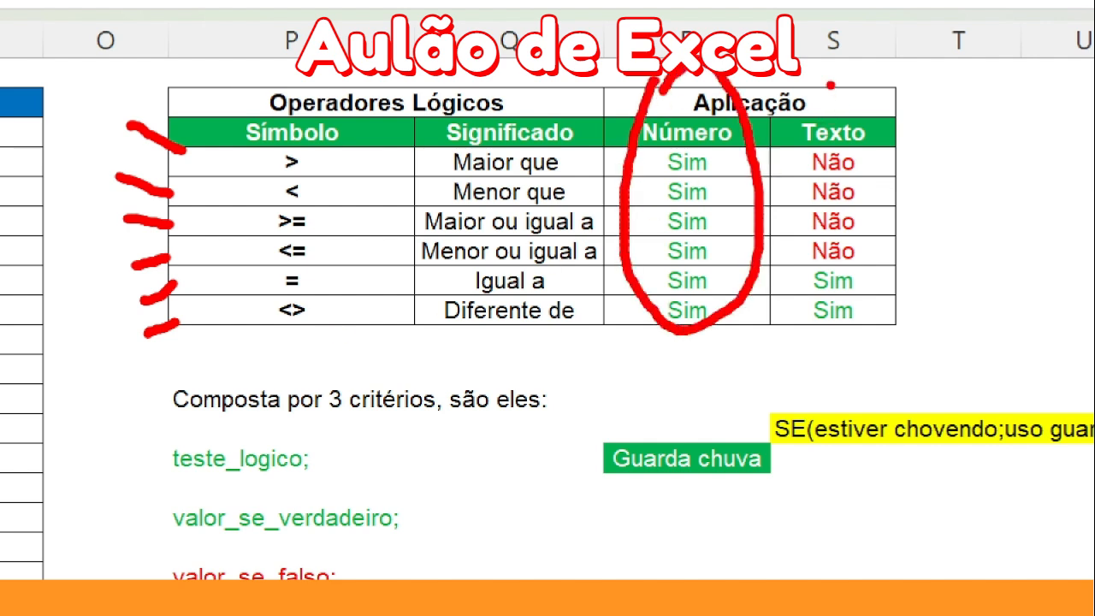
mouse_move(830, 86)
left_mouse_down()
mouse_move(847, 376)
mouse_move(821, 85)
left_mouse_up()
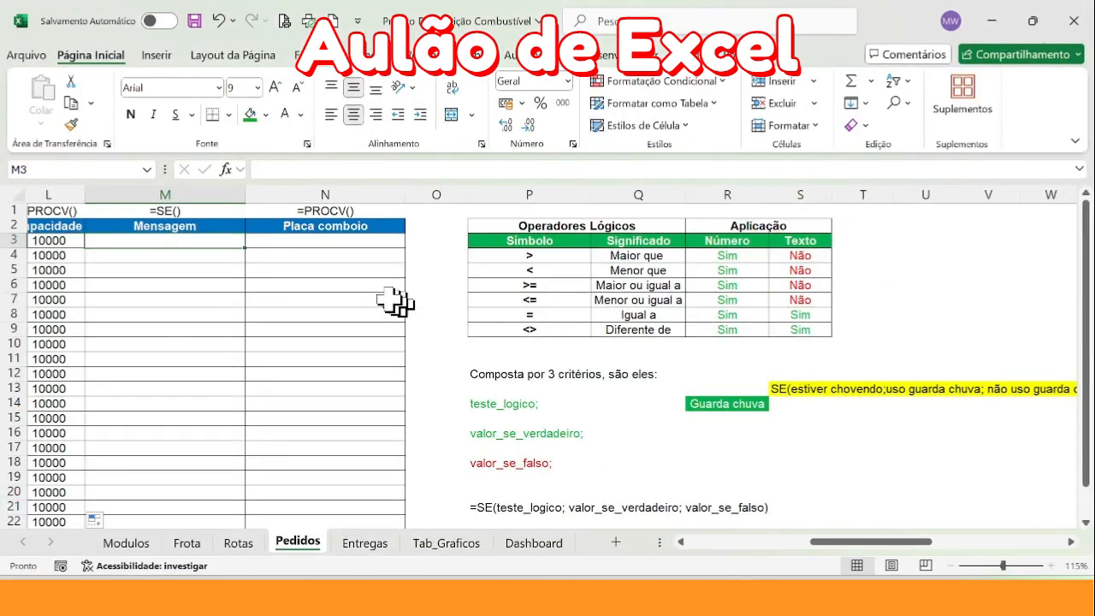
Start an SE formula in M3 of the Mensagem column and move its argument hint clear of the cell
type("=se")
key("Tab")
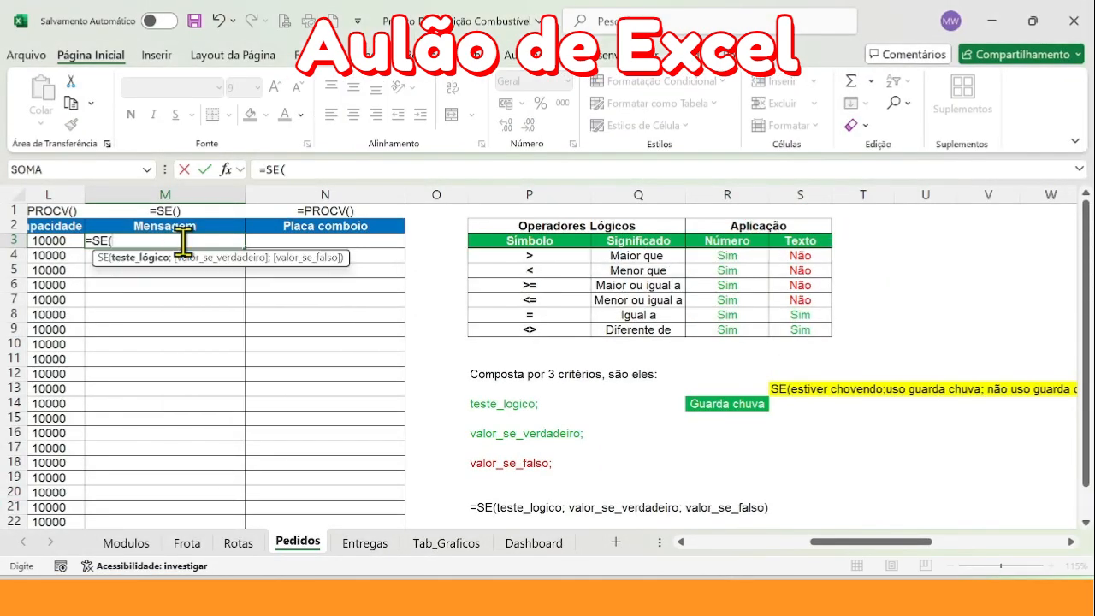
left_click_drag(842, 541, 783, 540)
left_click_drag(684, 256, 717, 276)
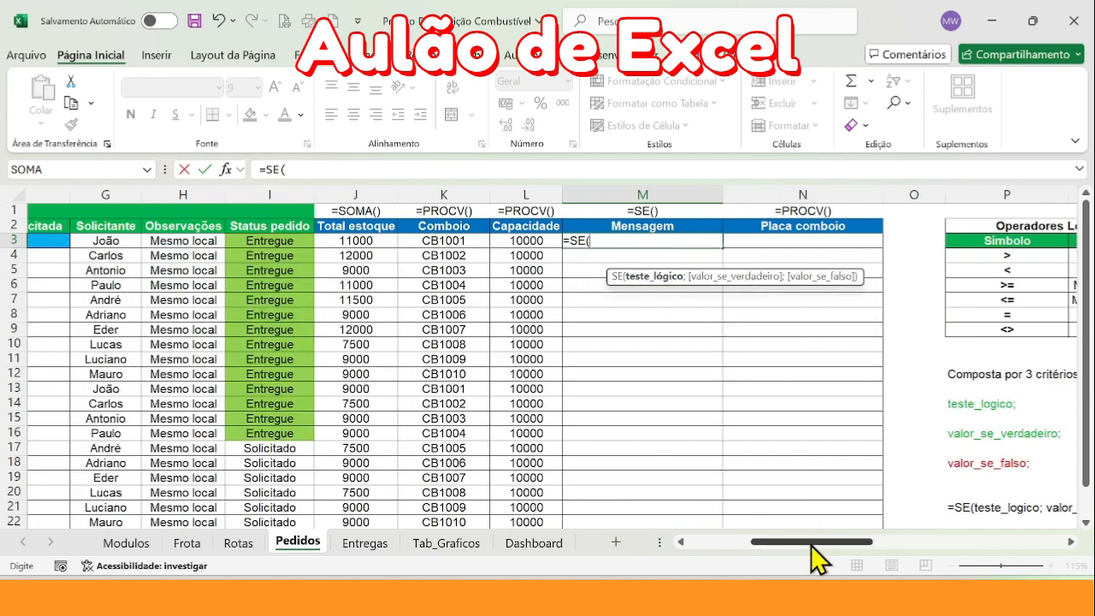
Examine the highlighted umbrella example of the SE function, identifying its three arguments and the semicolons separating them
left_click_drag(810, 544, 919, 548)
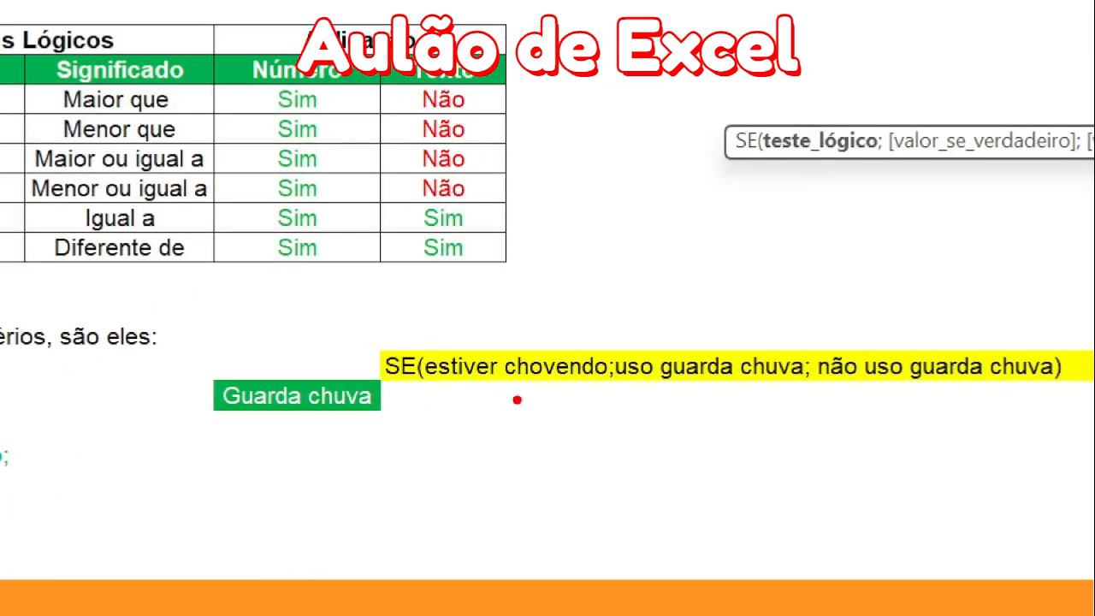
left_click_drag(433, 390, 599, 370)
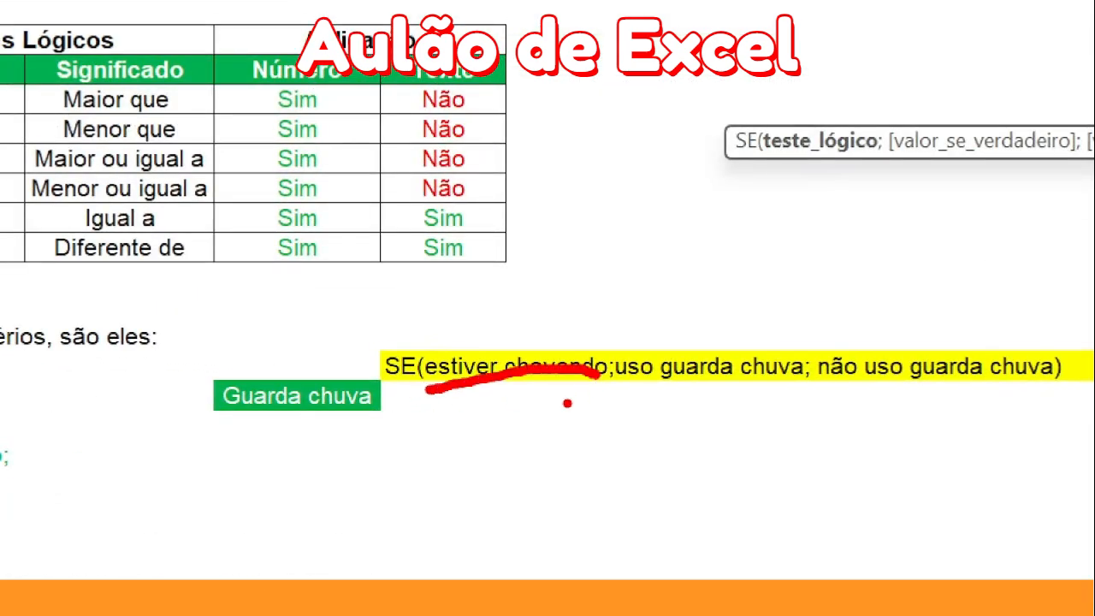
left_click_drag(436, 384, 1062, 390)
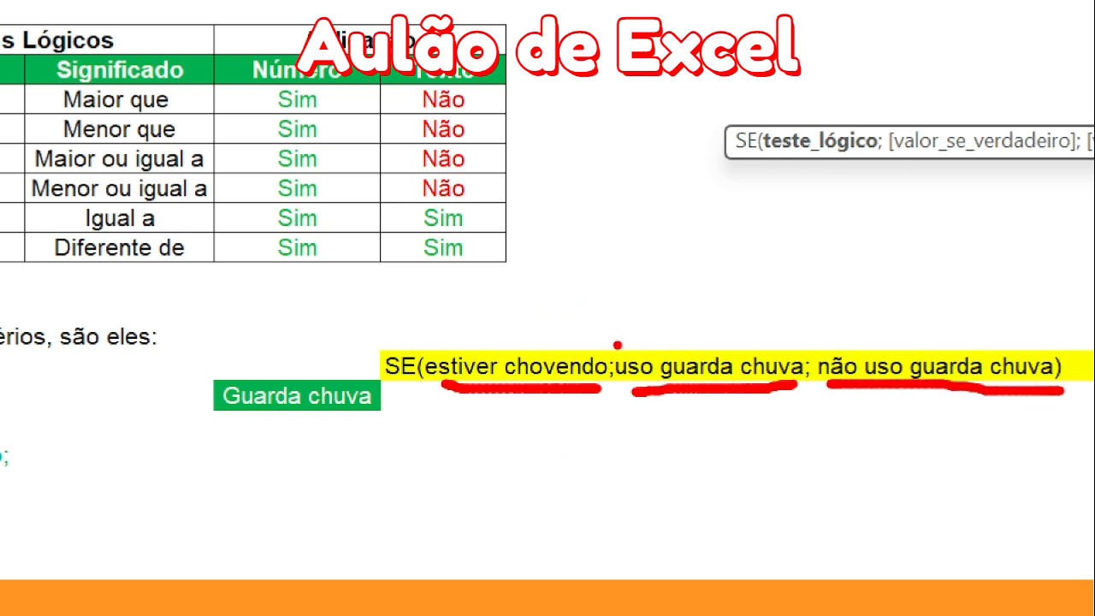
left_click_drag(640, 383, 604, 339)
left_click_drag(819, 345, 783, 382)
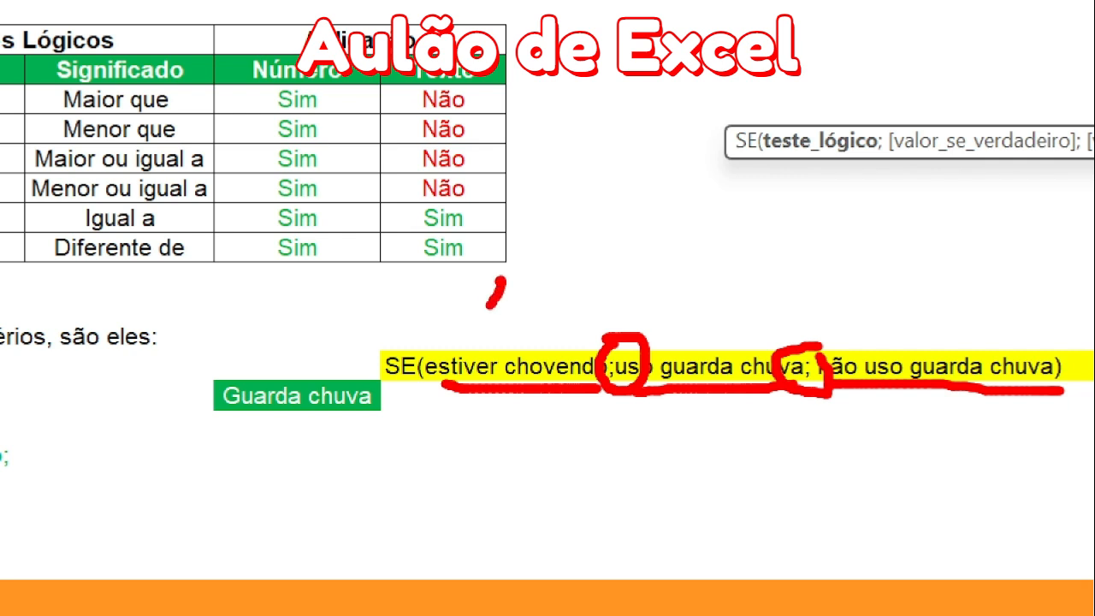
left_click_drag(489, 301, 469, 336)
left_click_drag(718, 291, 748, 336)
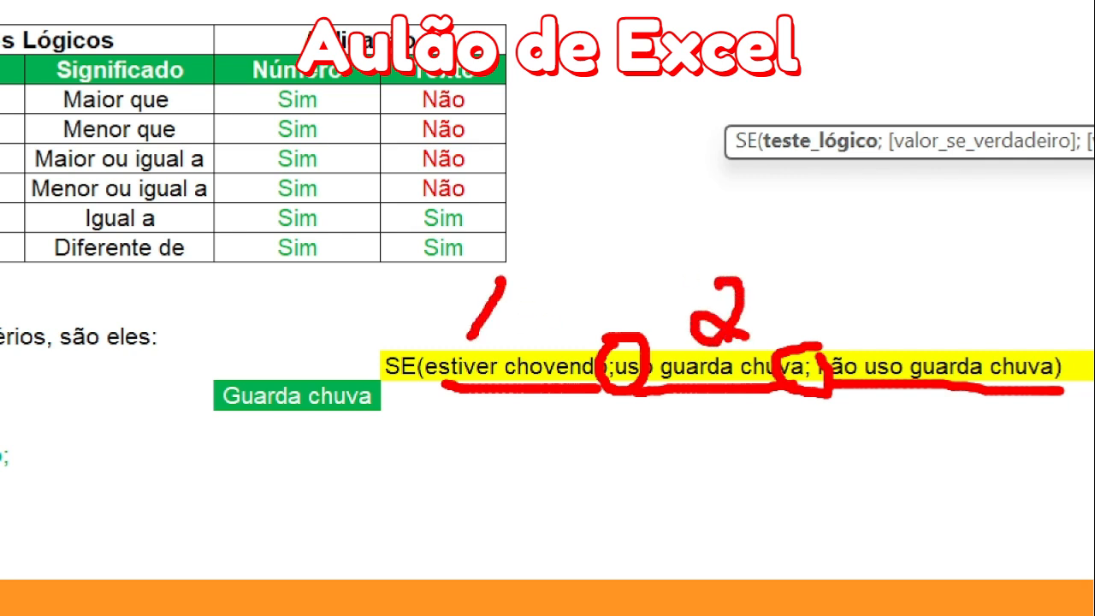
left_click_drag(956, 275, 957, 301)
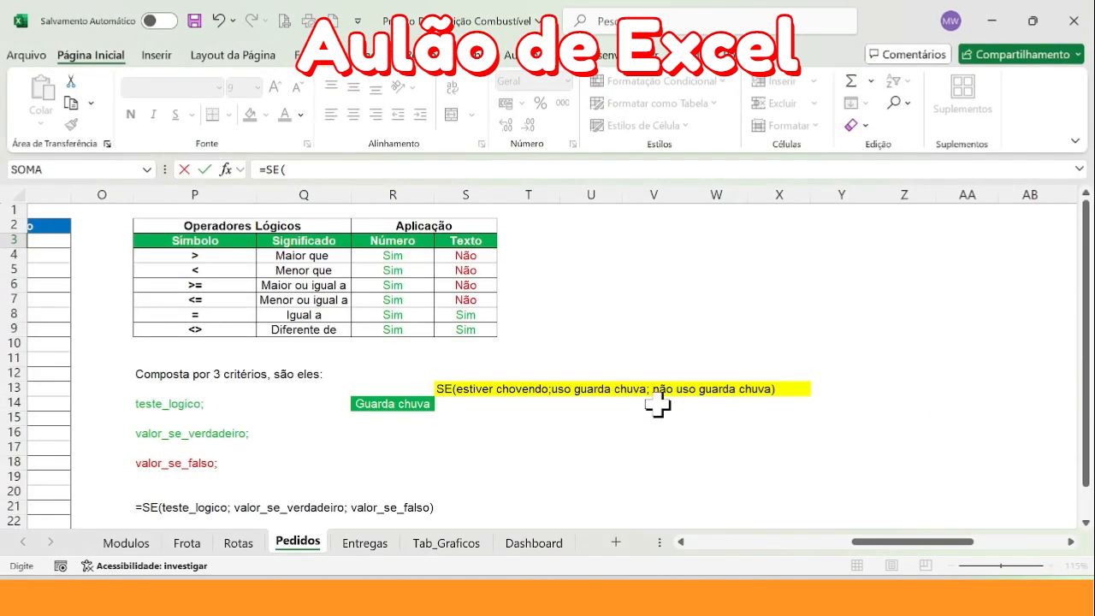
Enter J3>L3 as the logical test of the SE formula, comparing Total estoque with Capacidade
left_click_drag(881, 541, 776, 545)
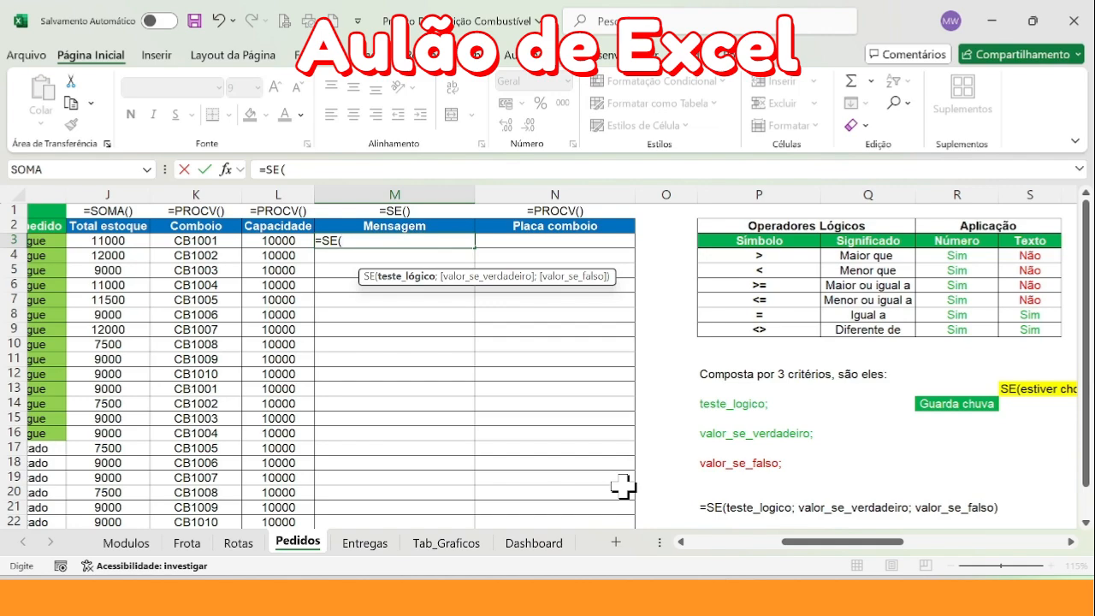
left_click_drag(827, 542, 710, 543)
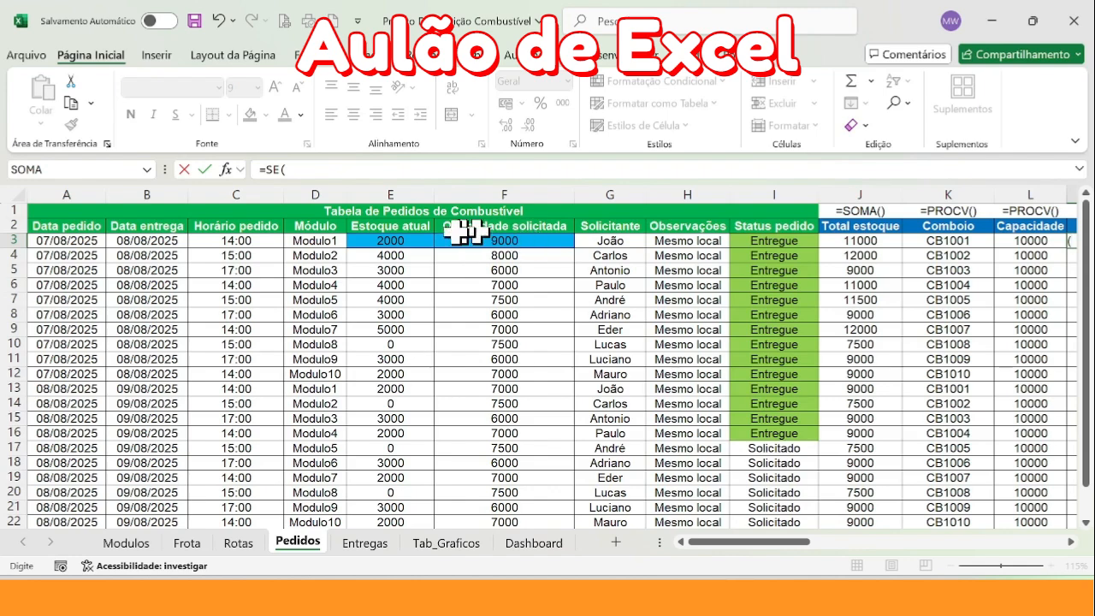
left_click_drag(737, 540, 807, 543)
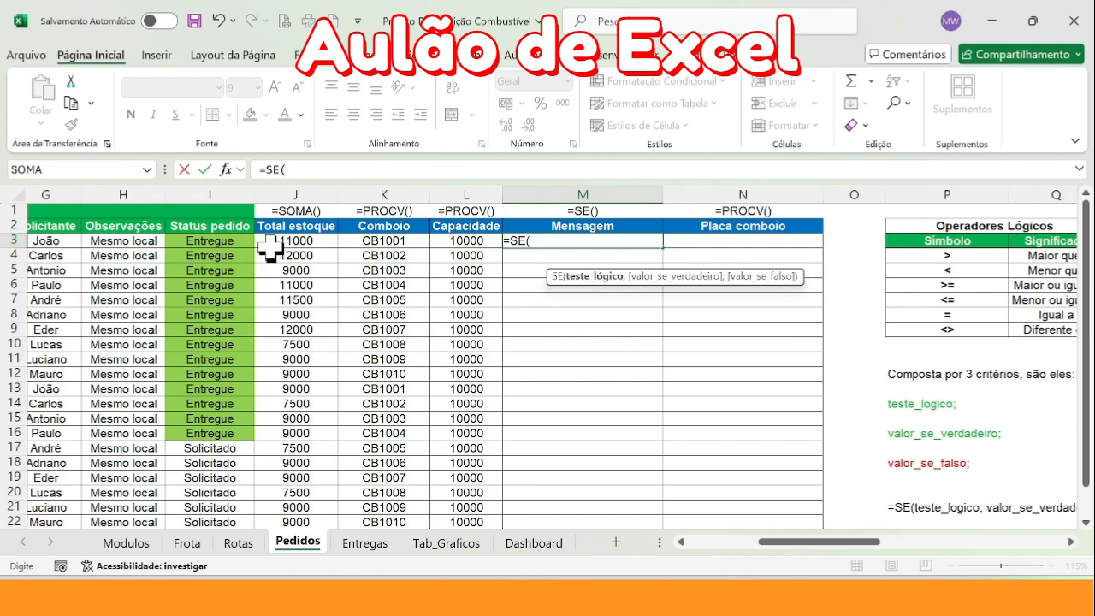
left_click(299, 241)
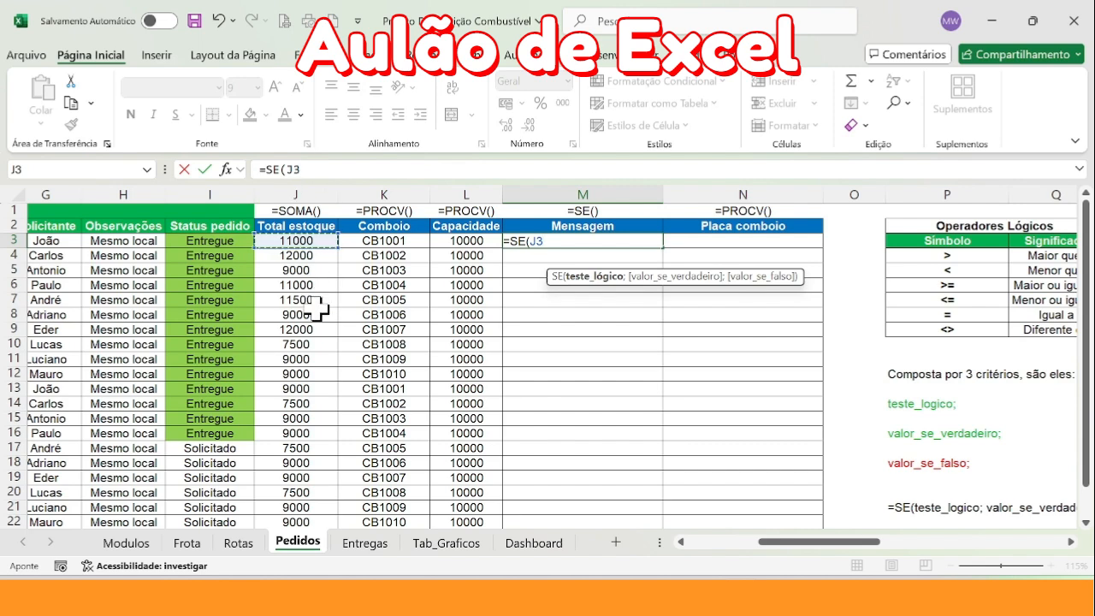
type(">")
left_click(472, 241)
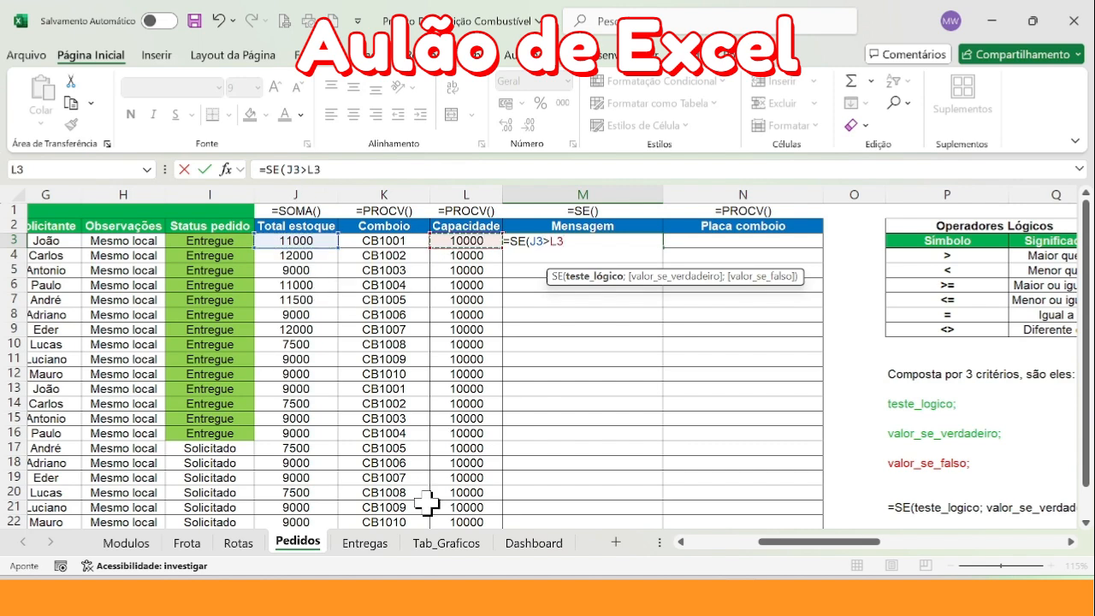
Complete the SE formula in M3 with "Revisar pedido" as the true value and "Ok" as the false value
type(";")
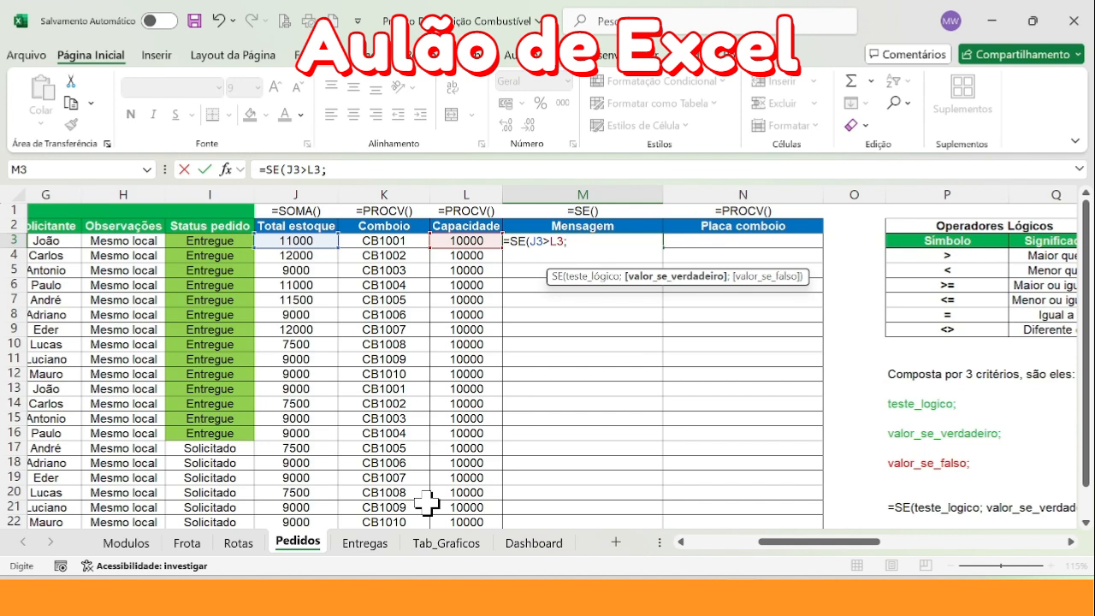
type("\"")
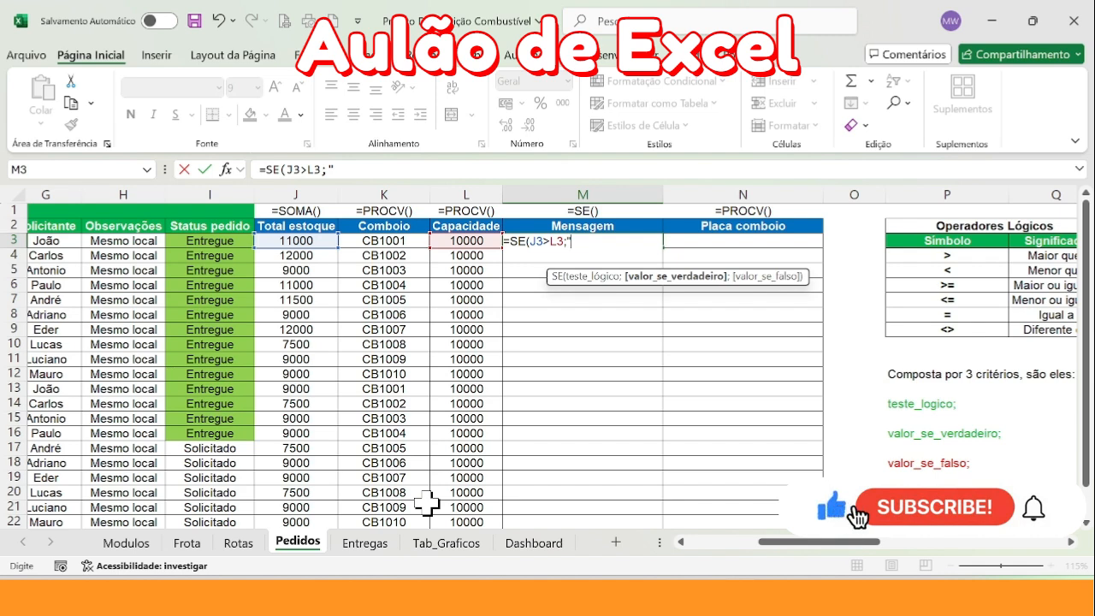
type("Revisar pedido")
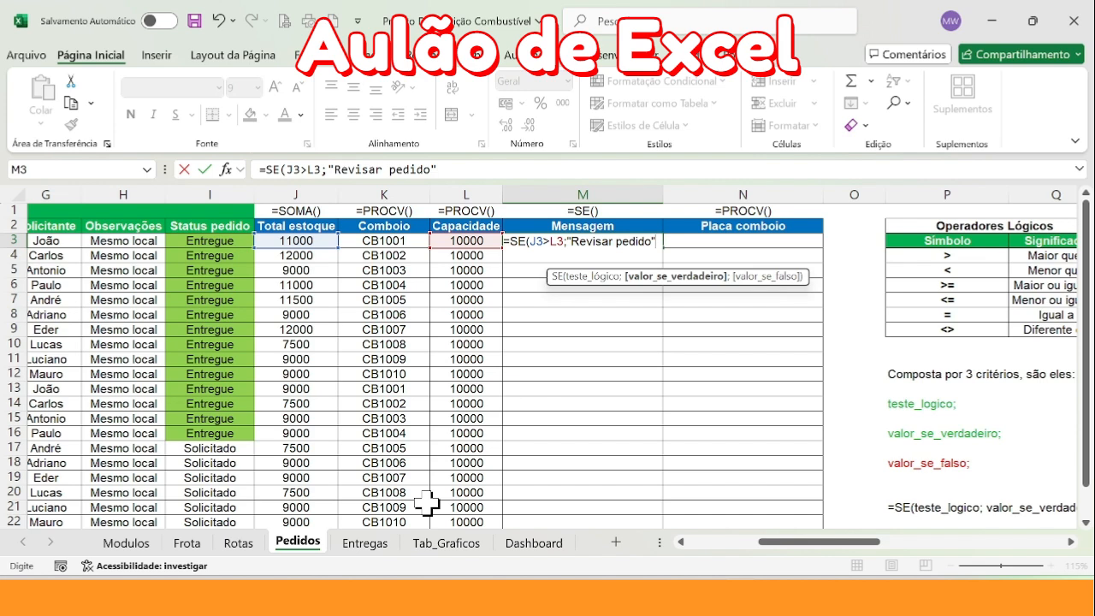
type("\";")
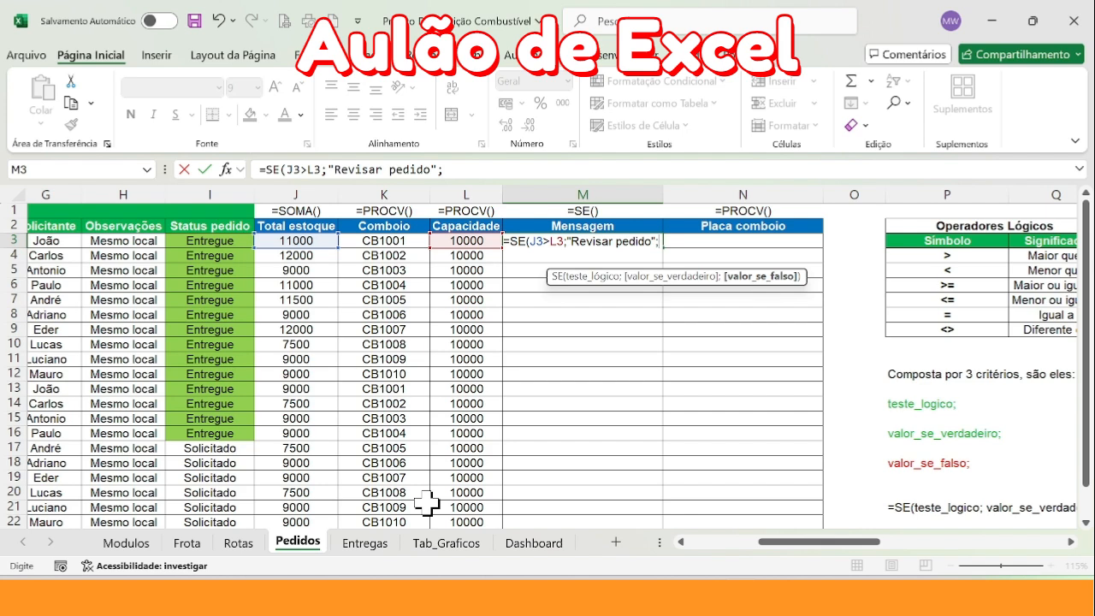
type("\"Ok")
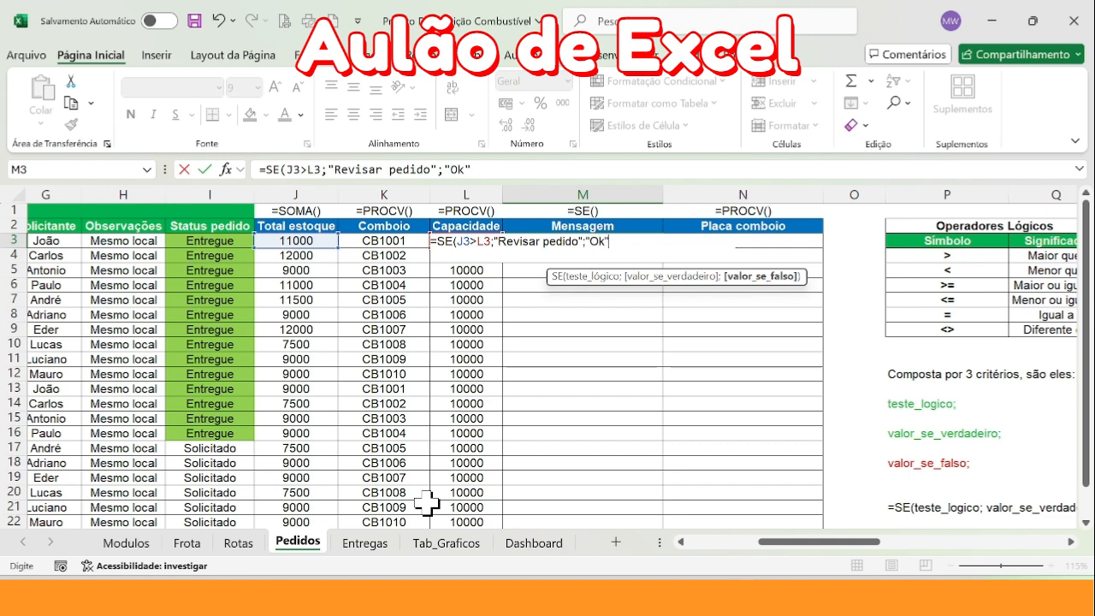
key("Return")
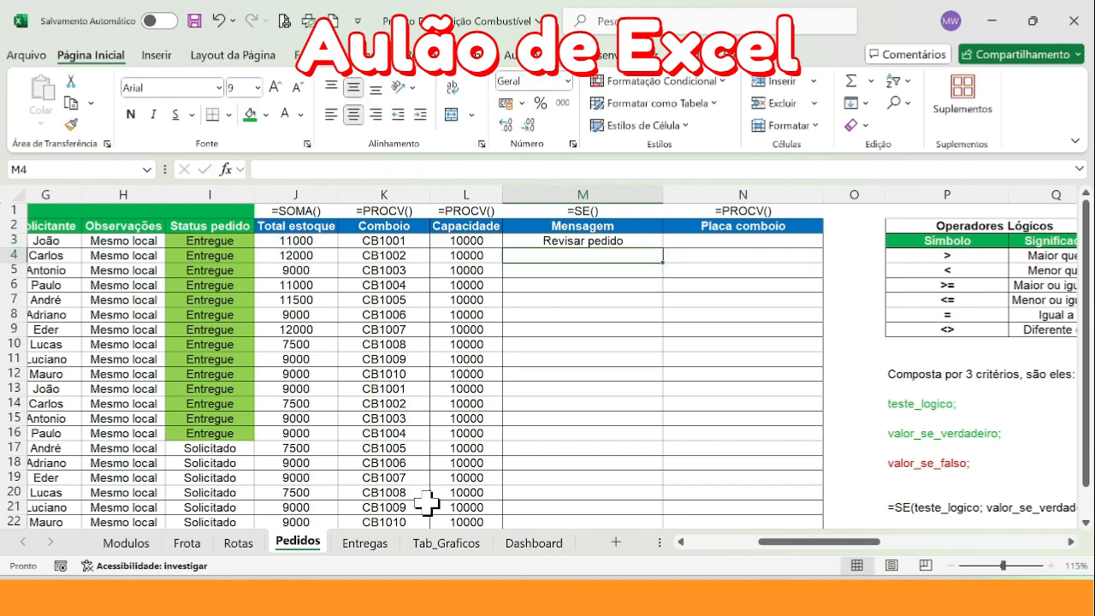
Check the two values compared in row 3 and fill the SE formula from M3 down the Mensagem column
left_click(305, 241)
left_click(475, 240)
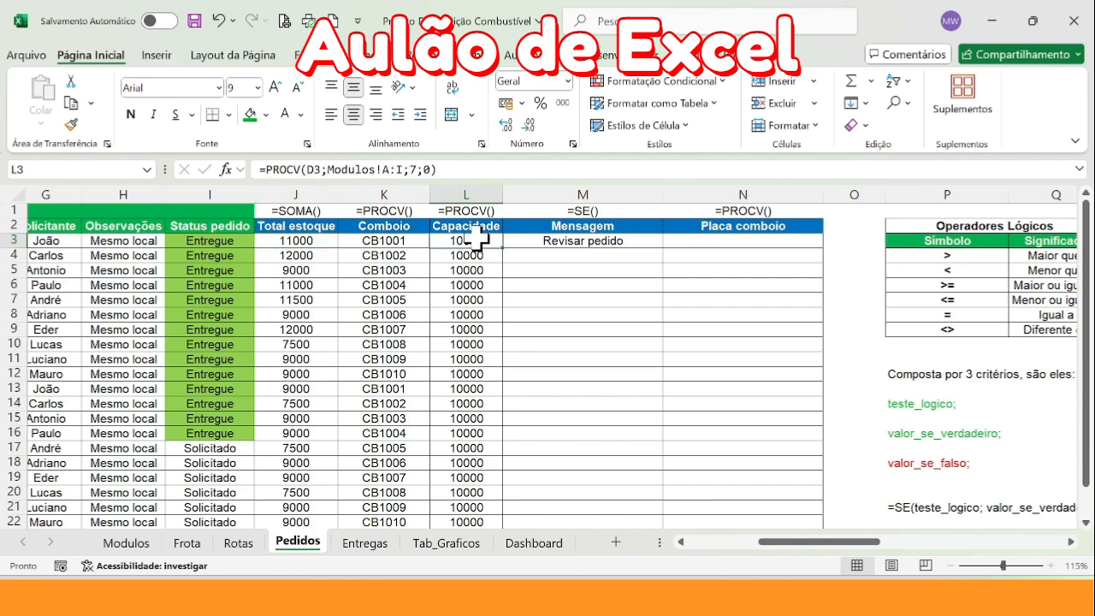
left_click(628, 241)
double_click(661, 251)
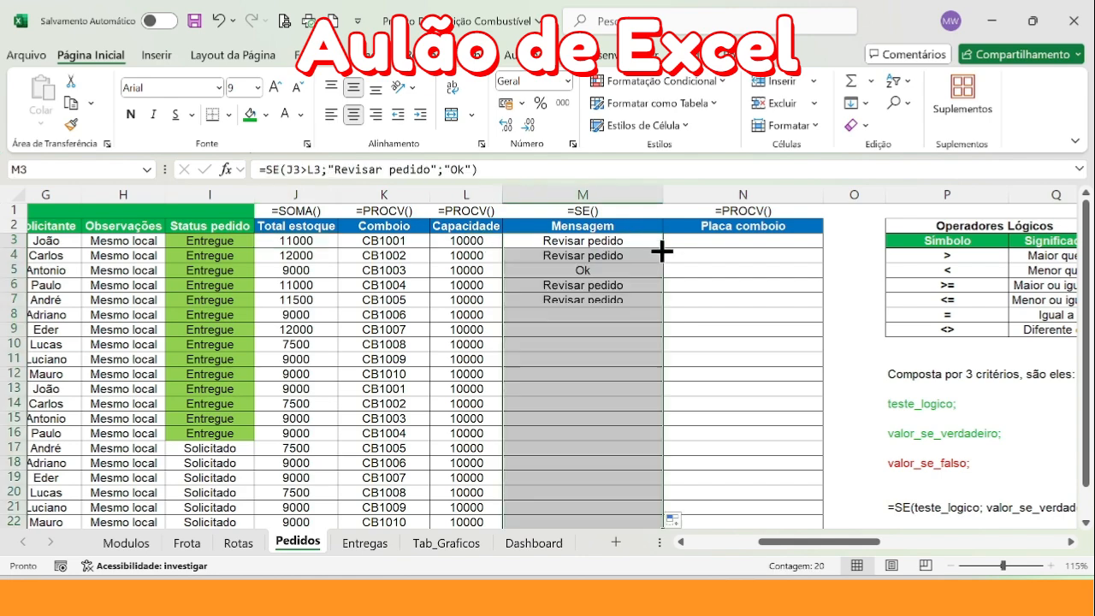
Set the Quantidade solicitada of the first Modulo1 order in F3 to 8000
left_click_drag(805, 540, 749, 535)
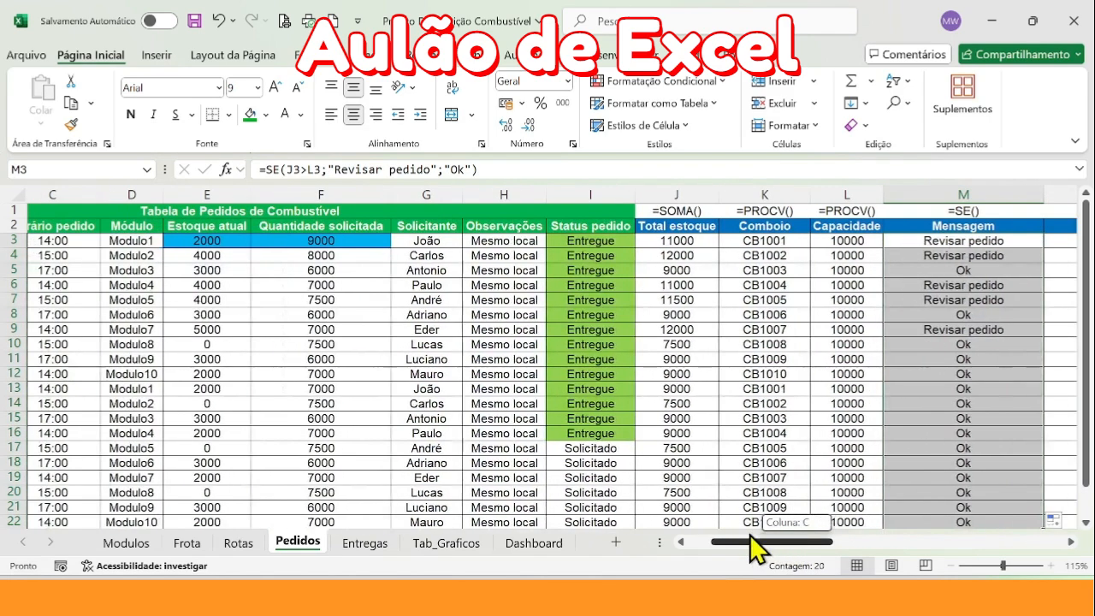
left_click(344, 248)
type("8000")
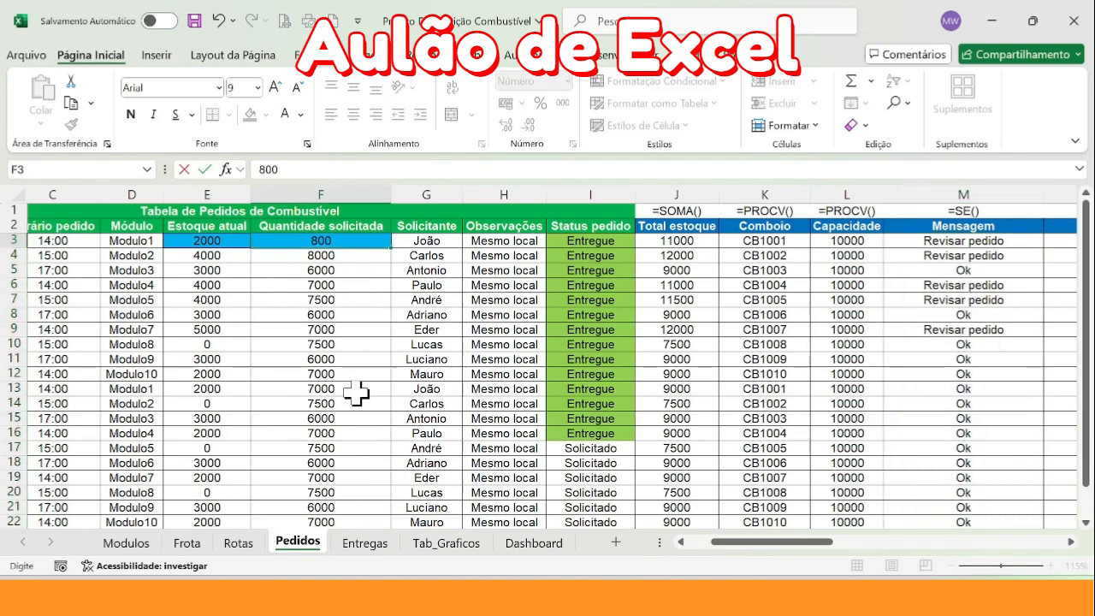
key("Return")
Compare Total estoque with Capacidade in row 3 and check the resulting Mensagem
left_click(700, 244)
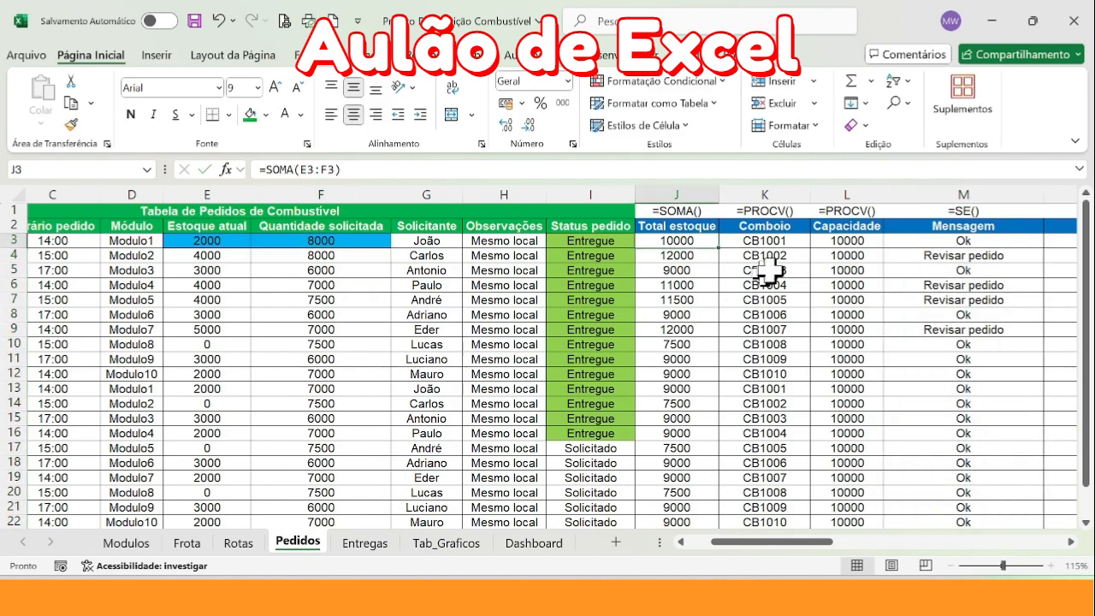
left_click(834, 244)
left_click(966, 242)
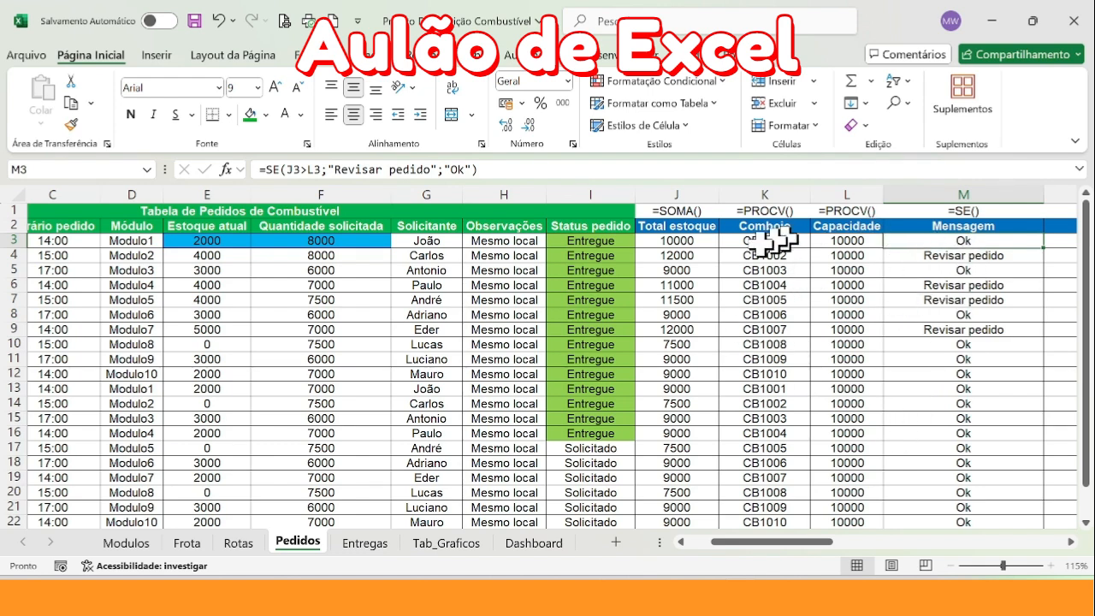
left_click(698, 240)
left_click(823, 241, "ctrl")
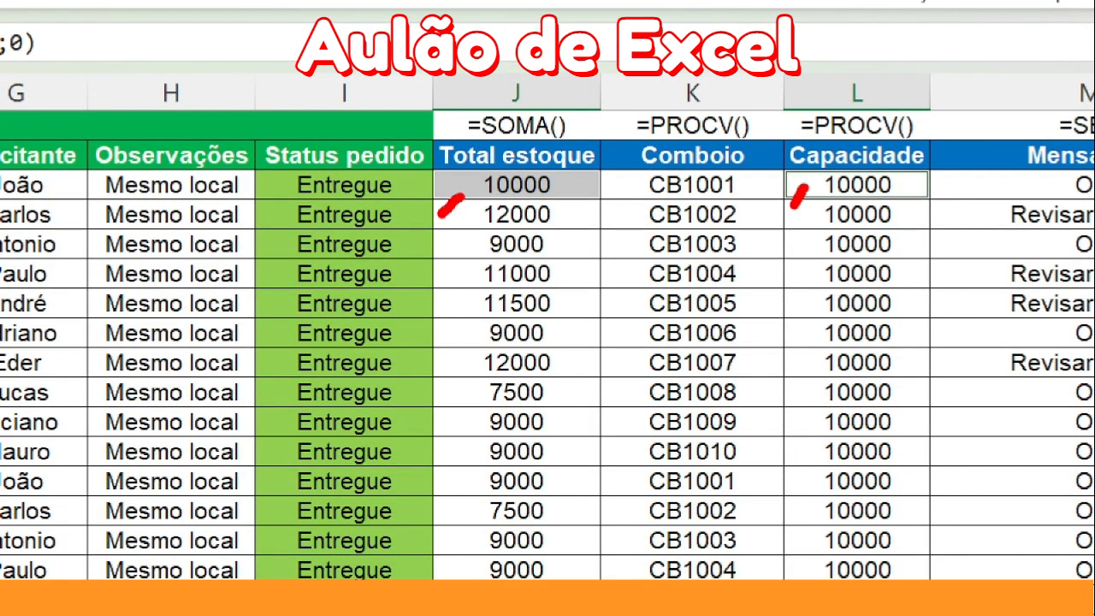
key("Escape")
left_click(967, 242)
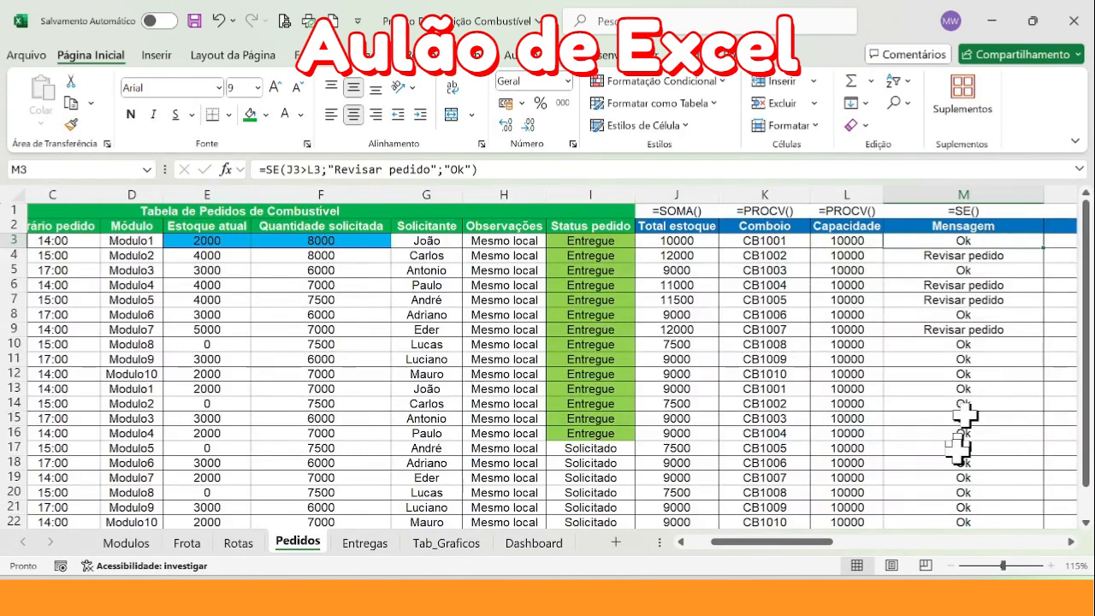
Find the table linking each Comboio code to its plate, examining Tag veículo and Placa in Tabela Frota de Comboios on the Frota sheet
left_click_drag(807, 540, 843, 540)
left_click(826, 243)
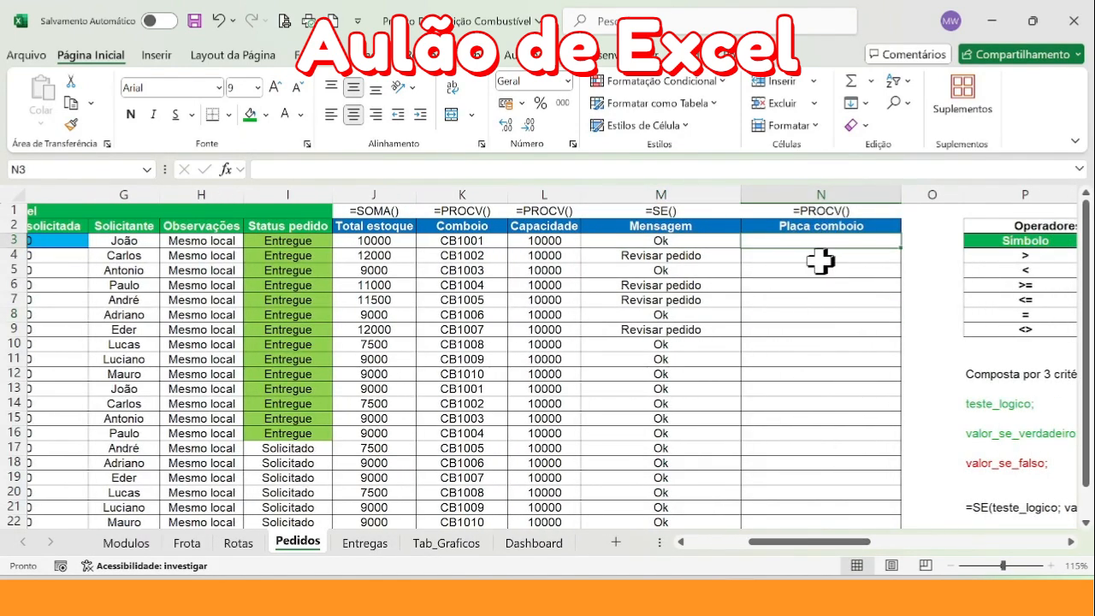
left_click(462, 196)
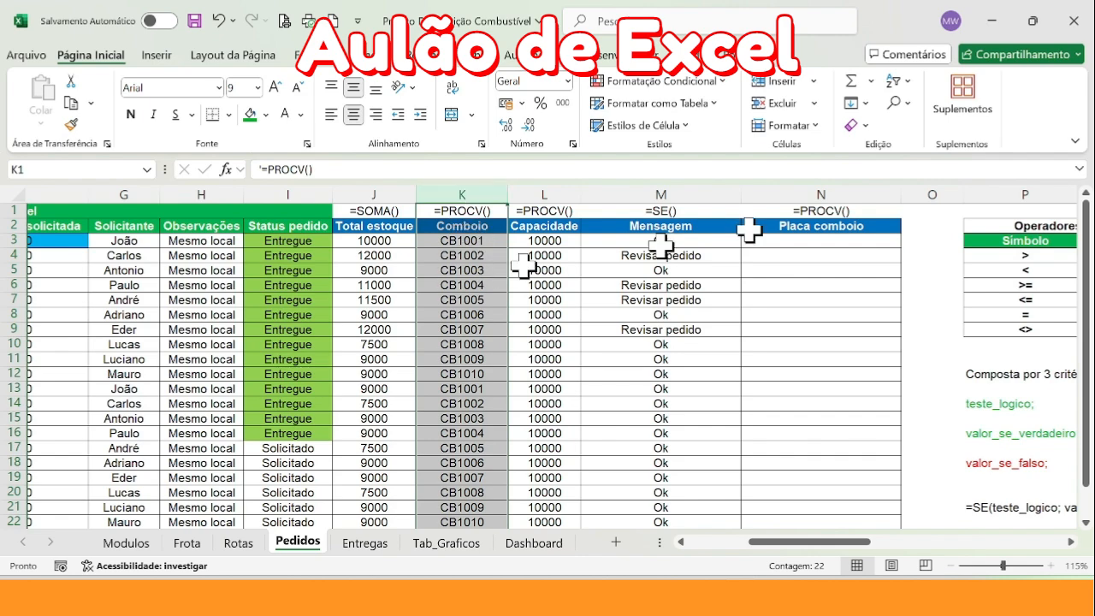
left_click(817, 197)
left_click(826, 242)
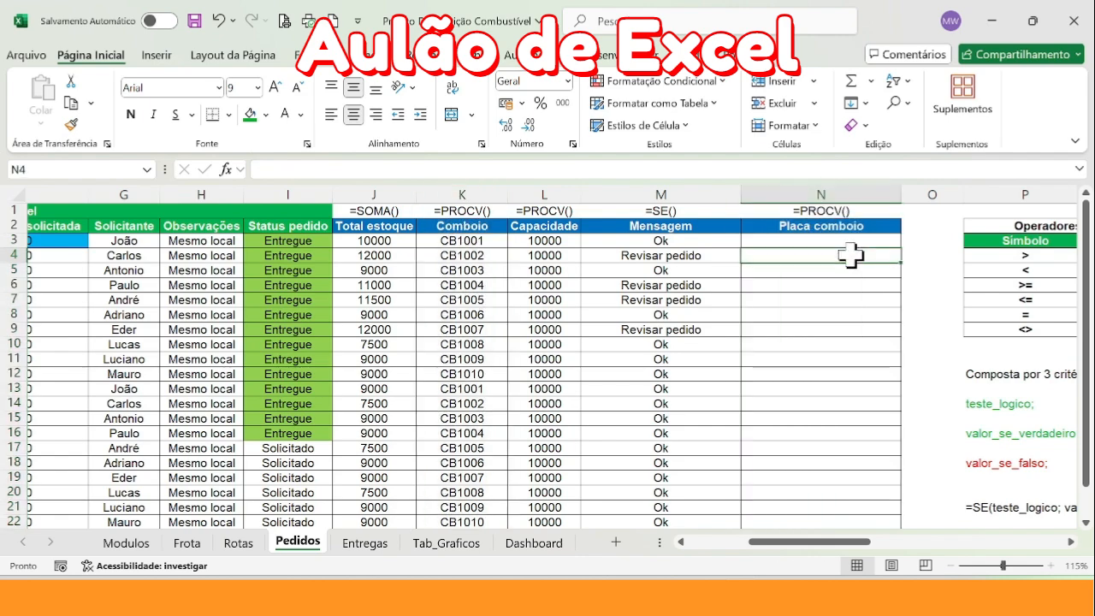
left_click(189, 544)
left_click(136, 543)
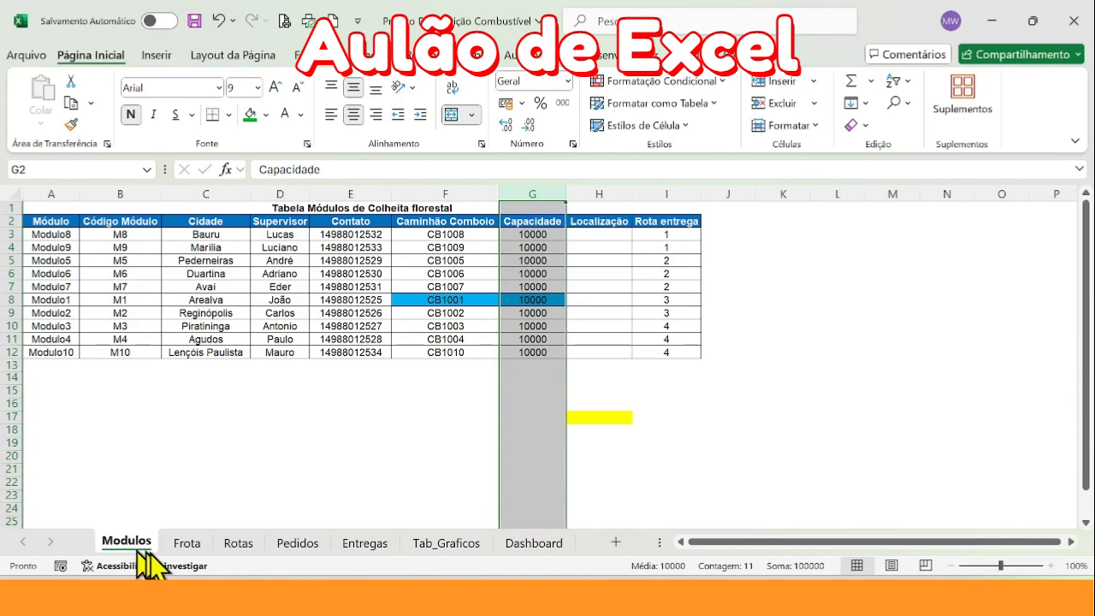
left_click(190, 542)
left_click_drag(430, 183, 494, 192)
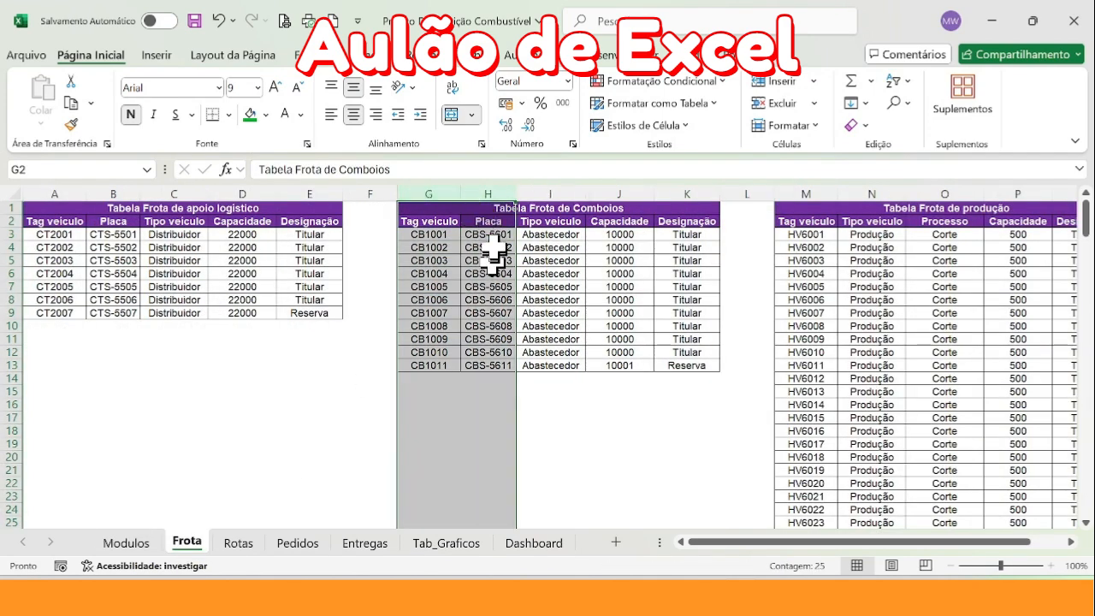
left_click_drag(426, 193, 482, 215)
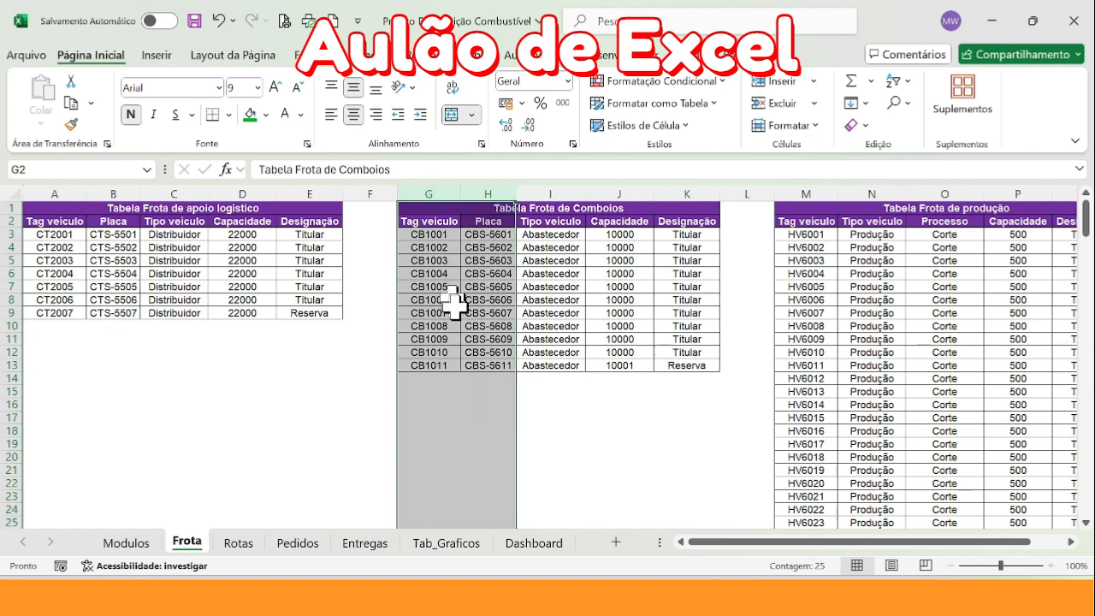
Start a PROCV formula in N3 of the Placa comboio column on the Pedidos sheet, with Comboio cell K3 as the lookup value
left_click(297, 543)
left_click(804, 242)
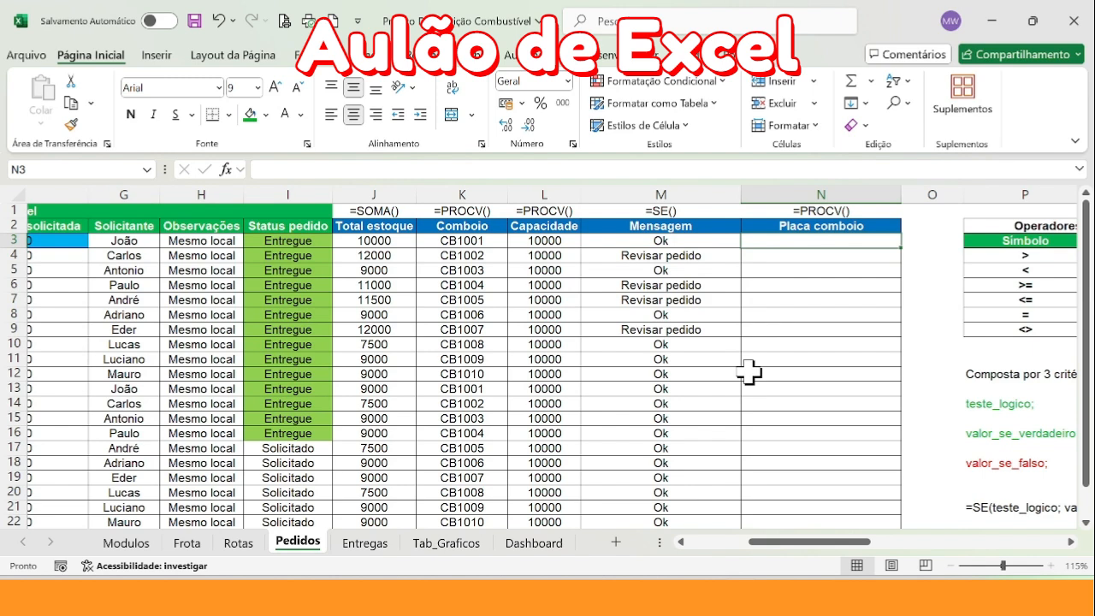
type("=PROCV(")
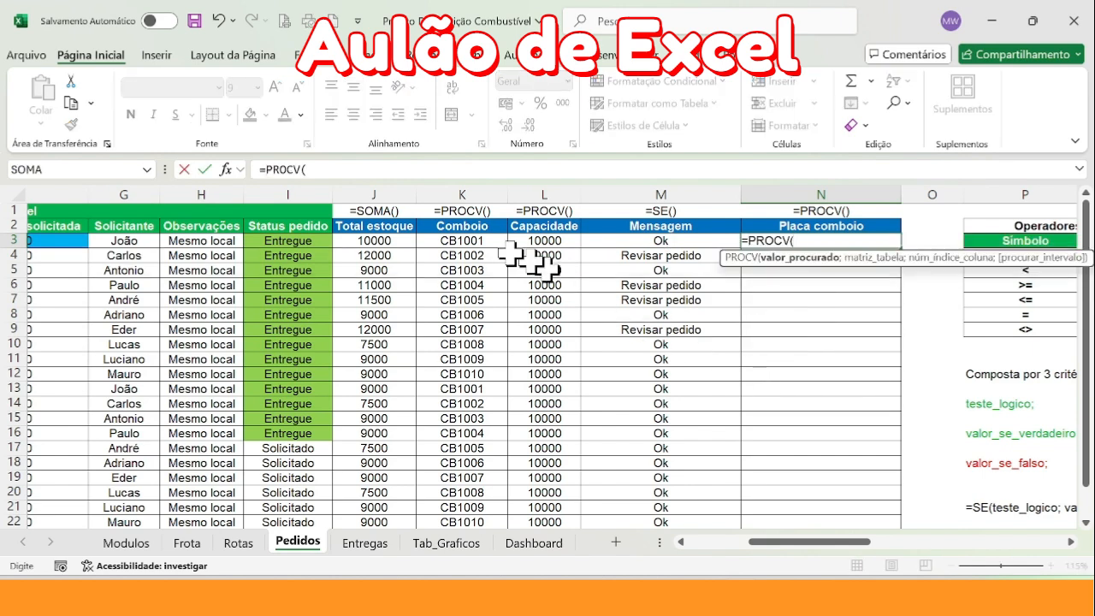
left_click(479, 240)
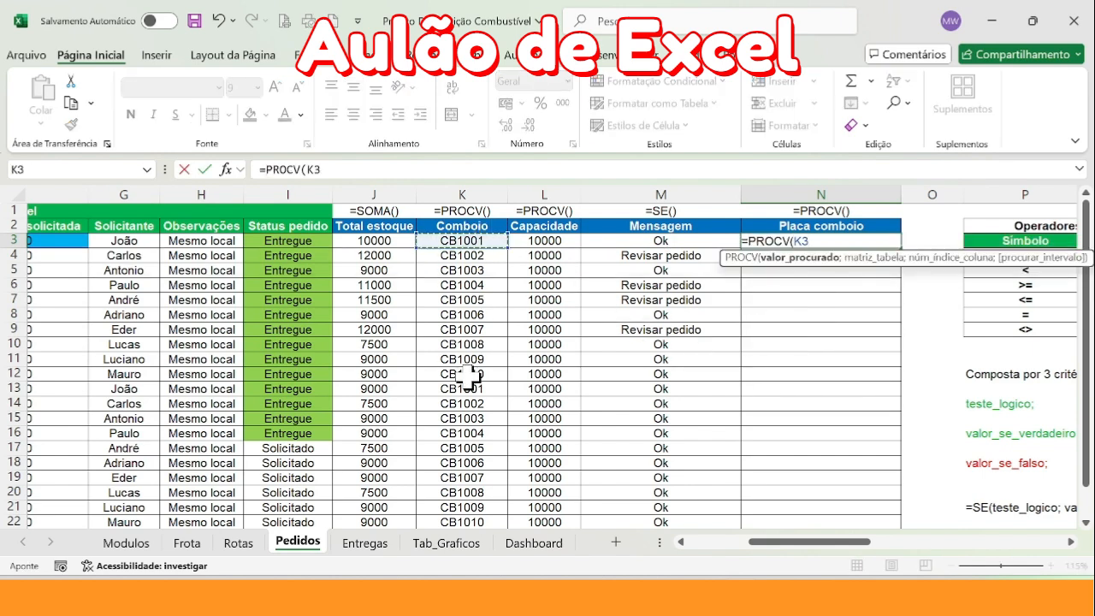
type(";Frota!")
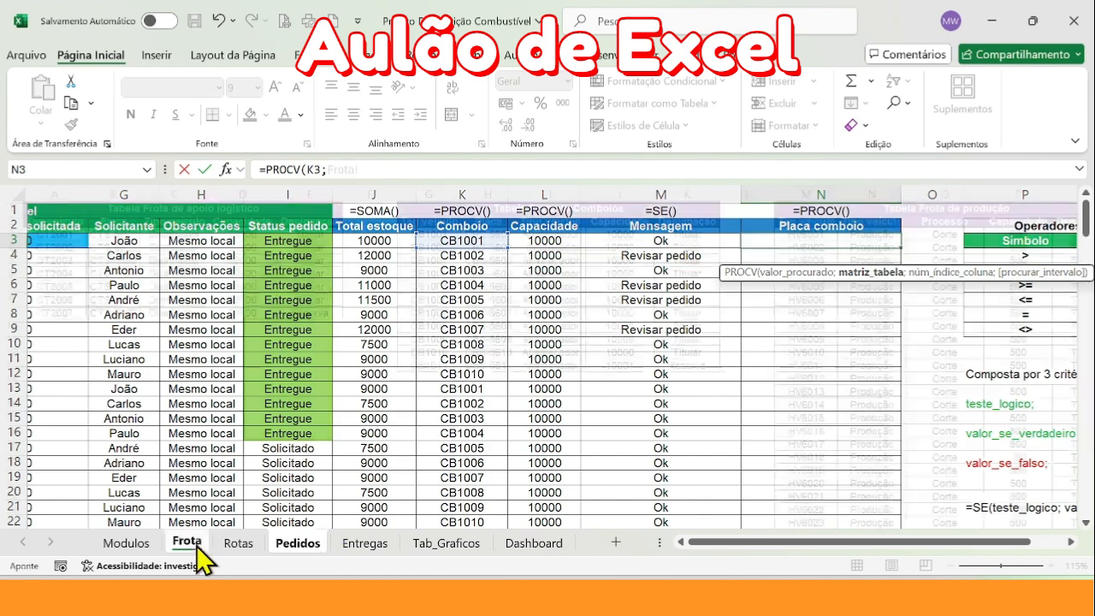
Set the PROCV table array to columns G:K of the Frota sheet
left_click(196, 543)
left_click_drag(432, 189, 687, 194)
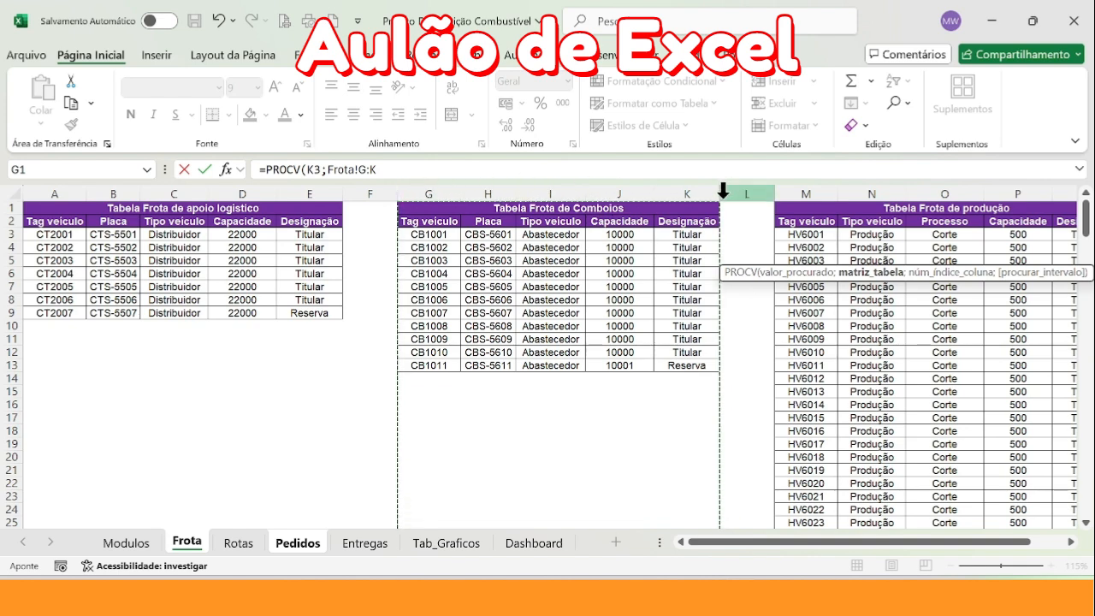
type(";")
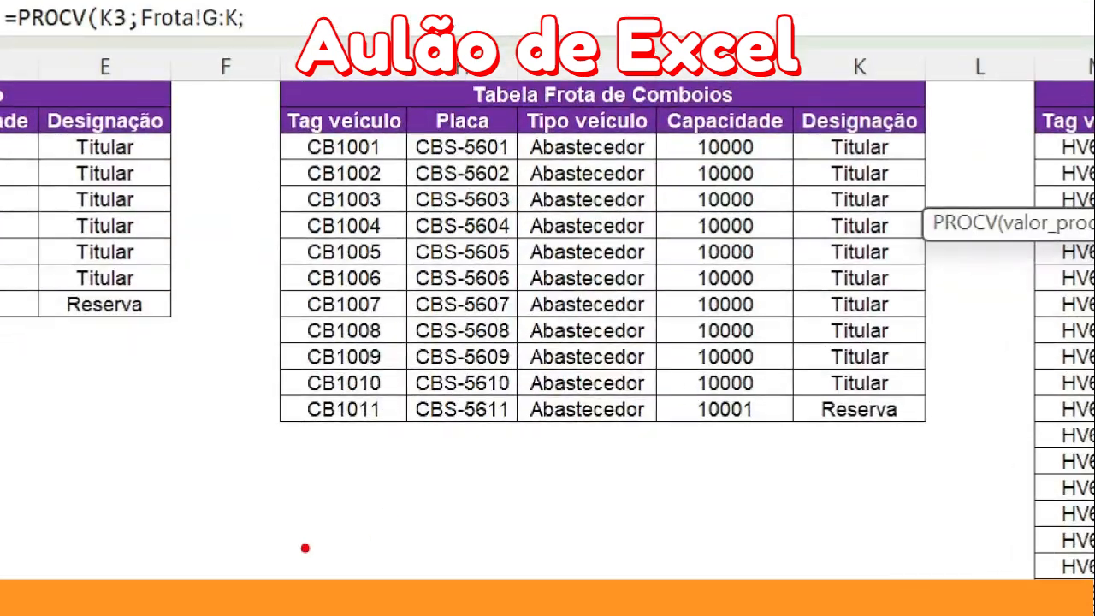
Count the columns of Tabela Frota de Comboios to determine the position of Placa
left_click_drag(466, 442, 528, 515)
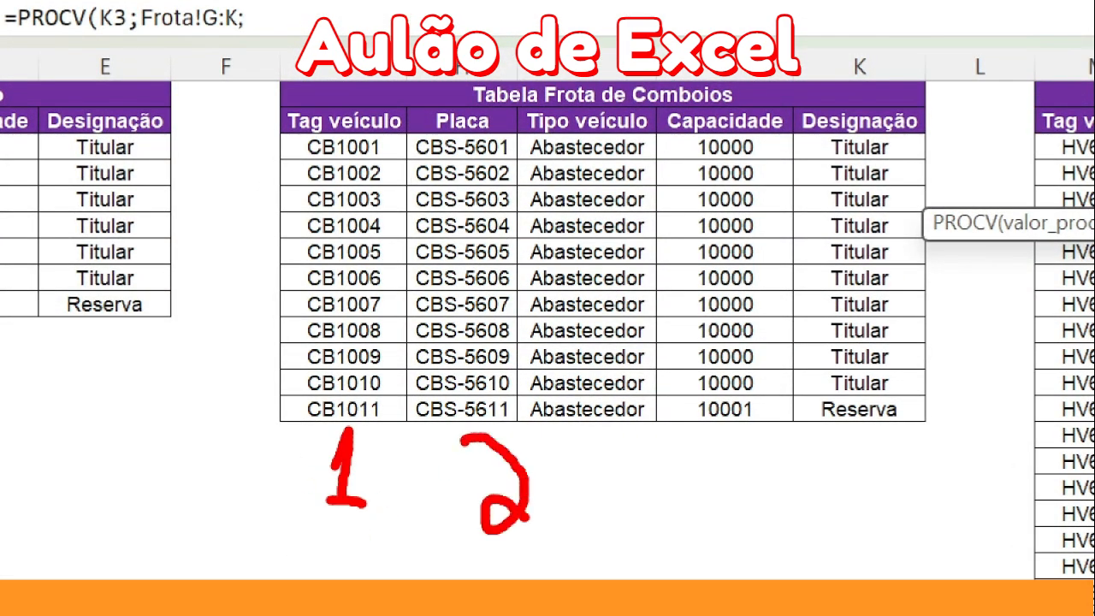
left_click_drag(592, 449, 613, 481)
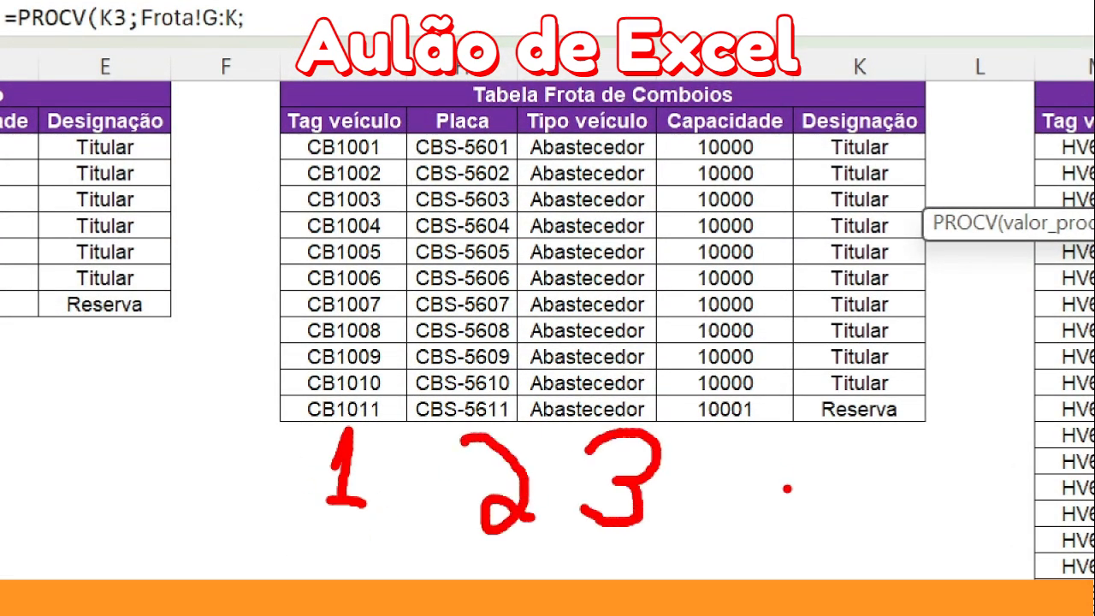
mouse_move(694, 433)
left_mouse_down()
mouse_move(737, 481)
mouse_move(751, 540)
left_mouse_up()
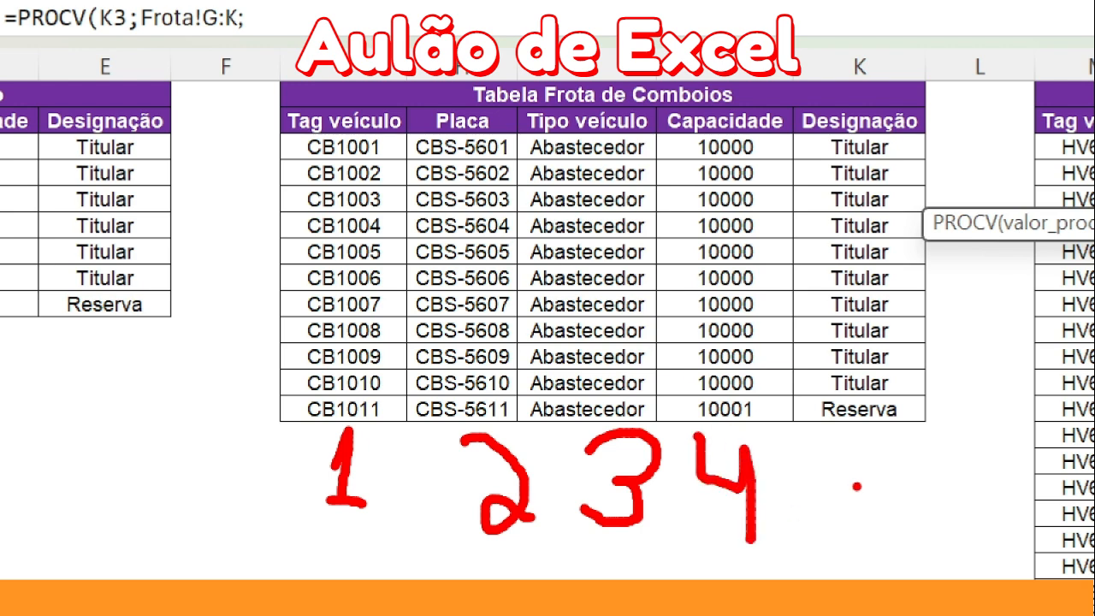
left_click_drag(859, 436, 857, 524)
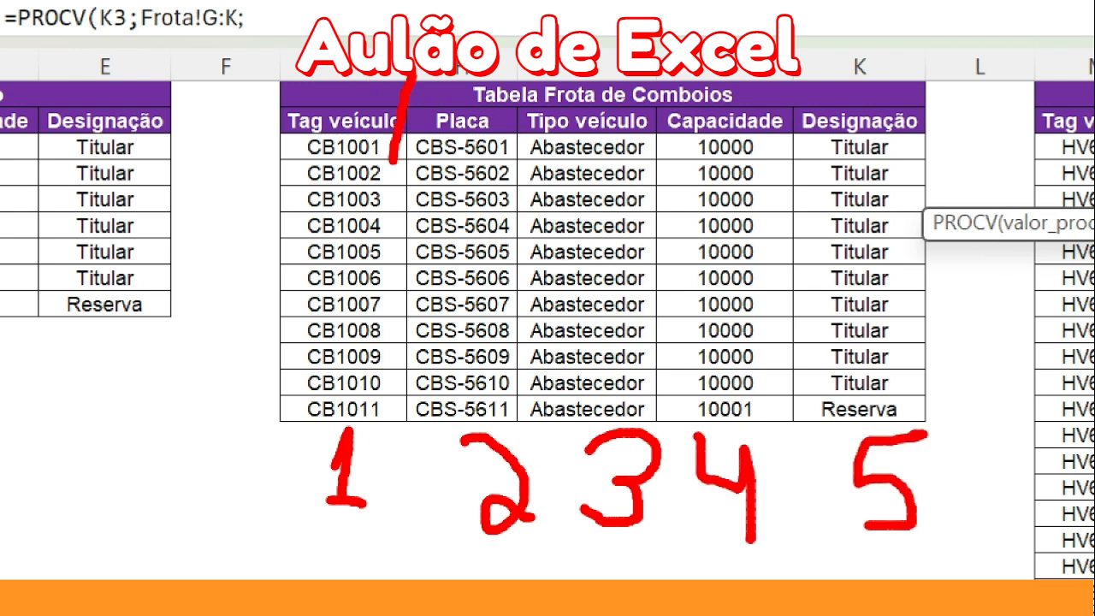
mouse_move(391, 161)
left_mouse_down()
mouse_move(527, 575)
mouse_move(526, 149)
left_mouse_up()
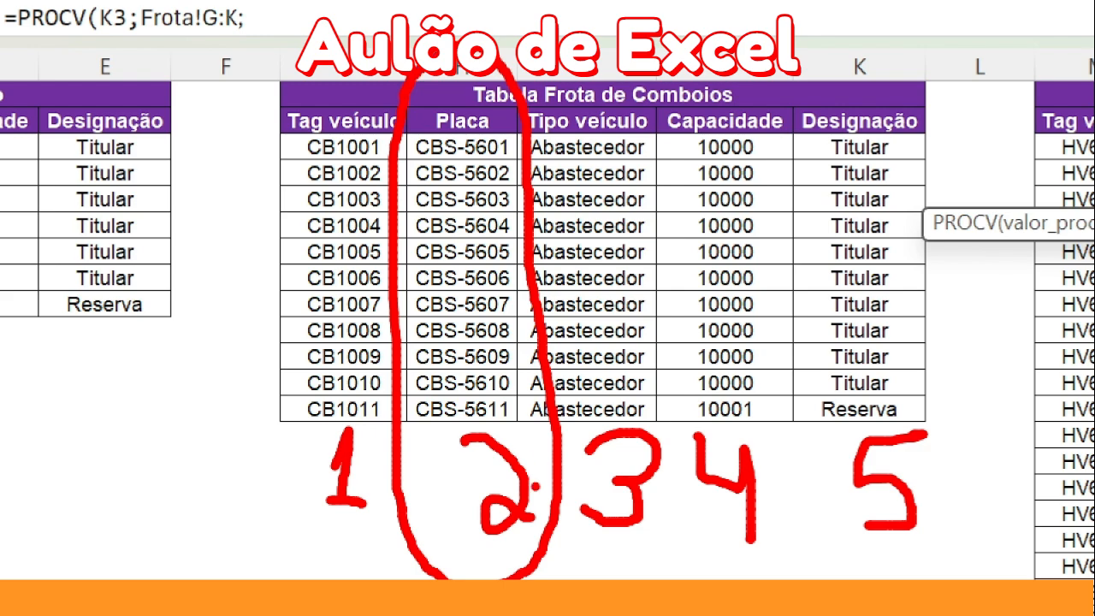
key("Escape")
Finish the PROCV formula with column index 2 and 0 for an exact match
left_click(427, 173)
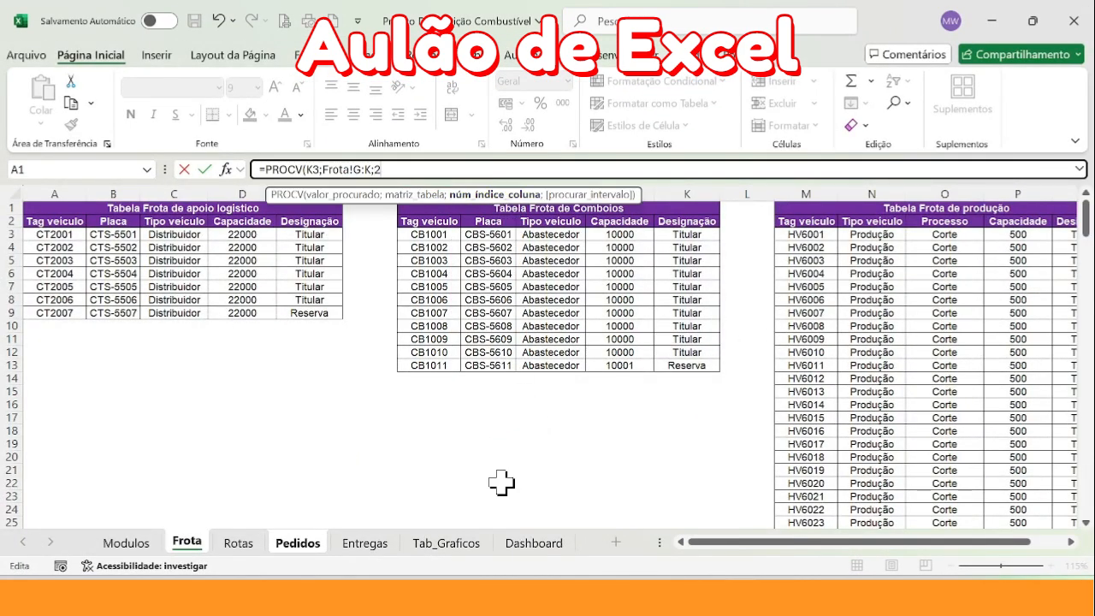
type(";0")
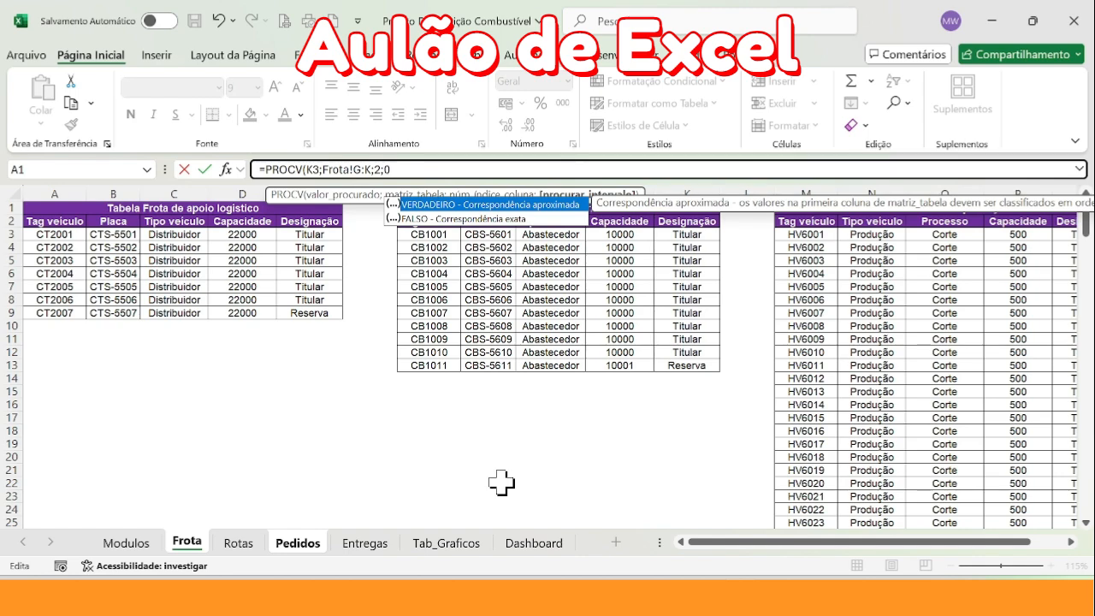
key("Return")
Fill the PROCV formula from N3 down the Placa comboio column and check the filled rows
left_click(847, 243)
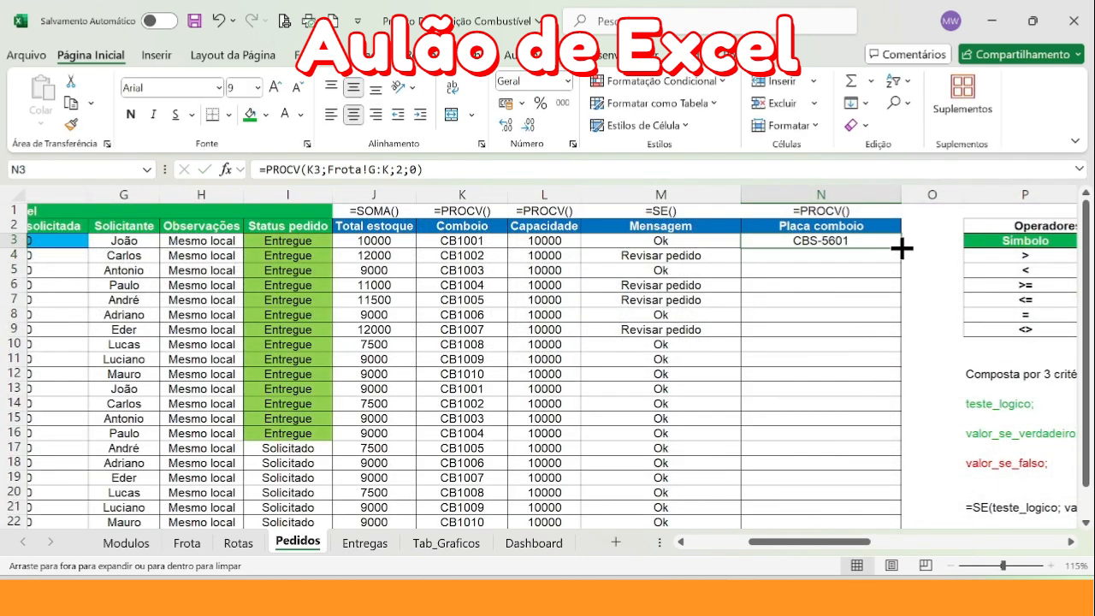
double_click(902, 248)
scroll(611, 306, "down", 8)
scroll(599, 299, "up", 8)
left_click(598, 298)
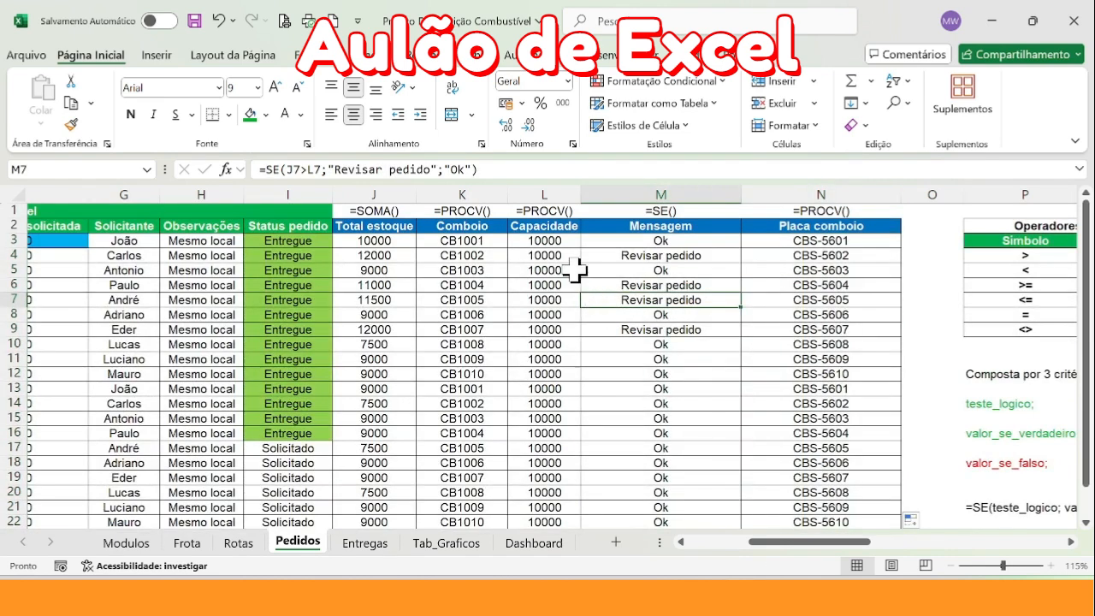
Review the formulas in M3 and J3 on Pedidos, and set Modulo1's Capacidade to 15000 on the Modulos sheet
left_click(659, 242)
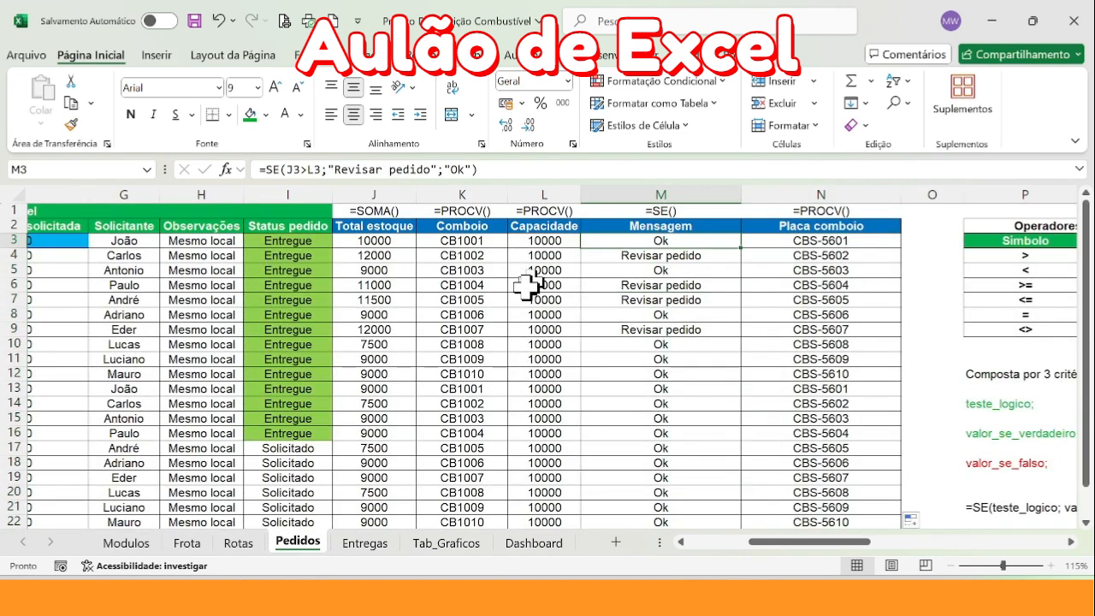
left_click(367, 240)
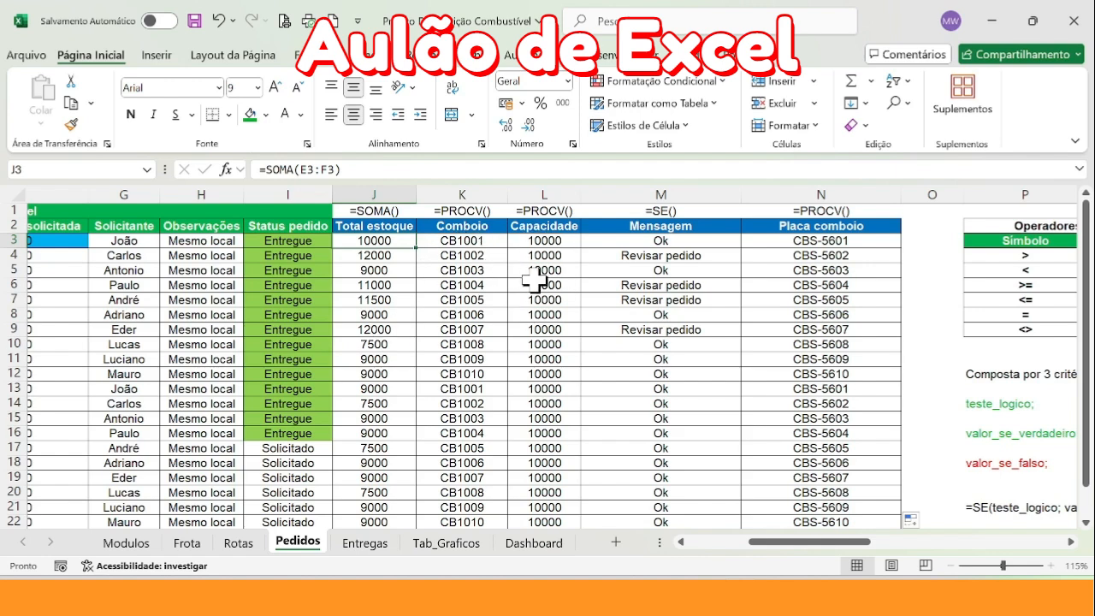
left_click(144, 545)
left_click(274, 416)
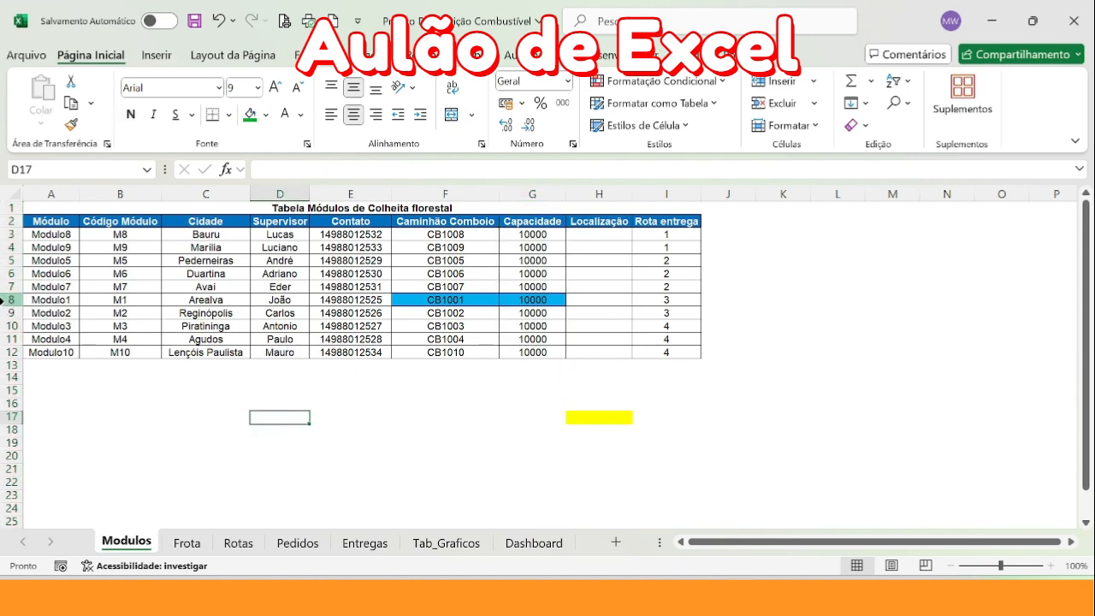
left_click(4, 299)
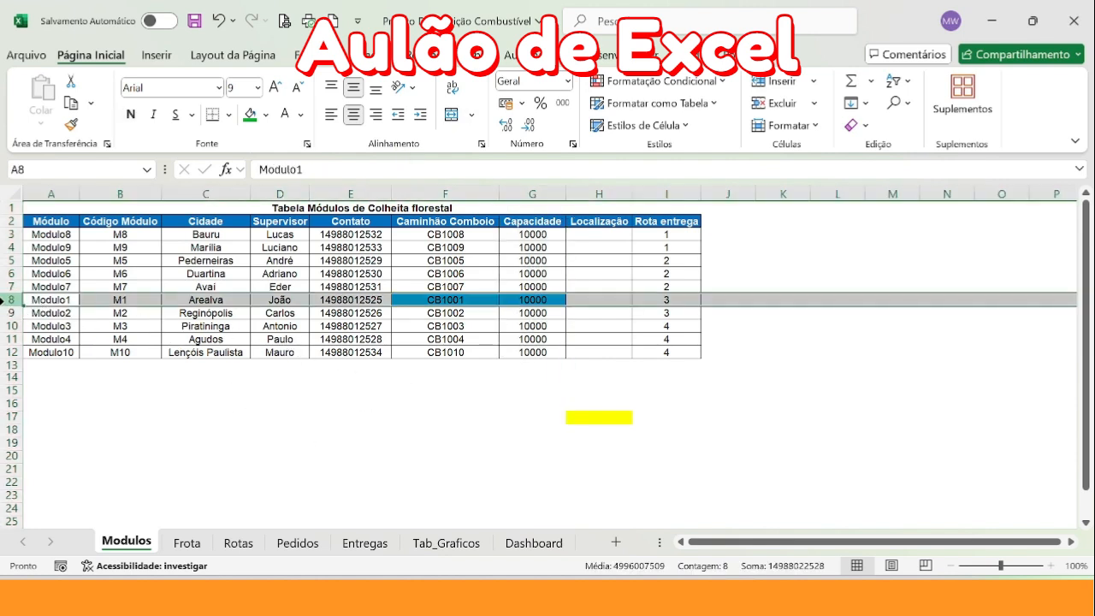
left_click(534, 300)
type("15")
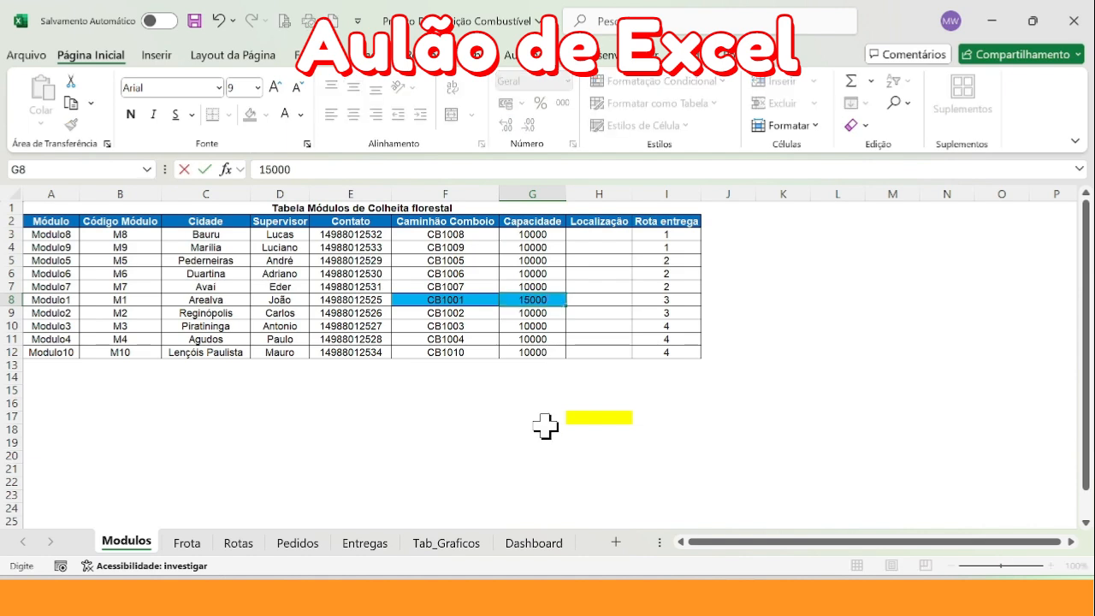
key("Return")
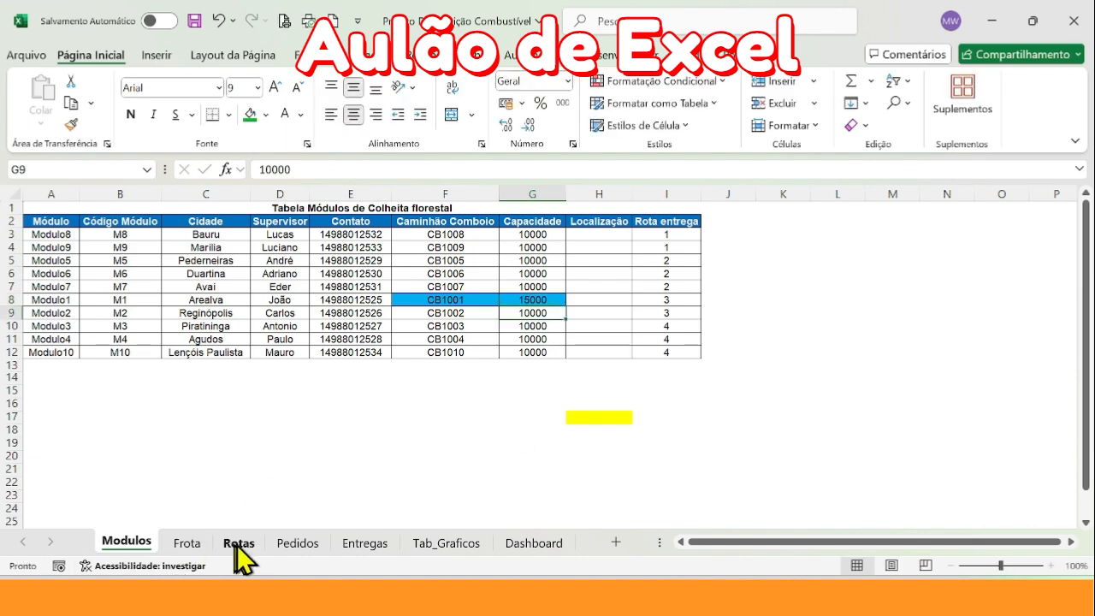
On the Pedidos sheet, check the Capacidade formula in L3 and set the Quantidade solicitada in F3 to 14000
left_click(289, 544)
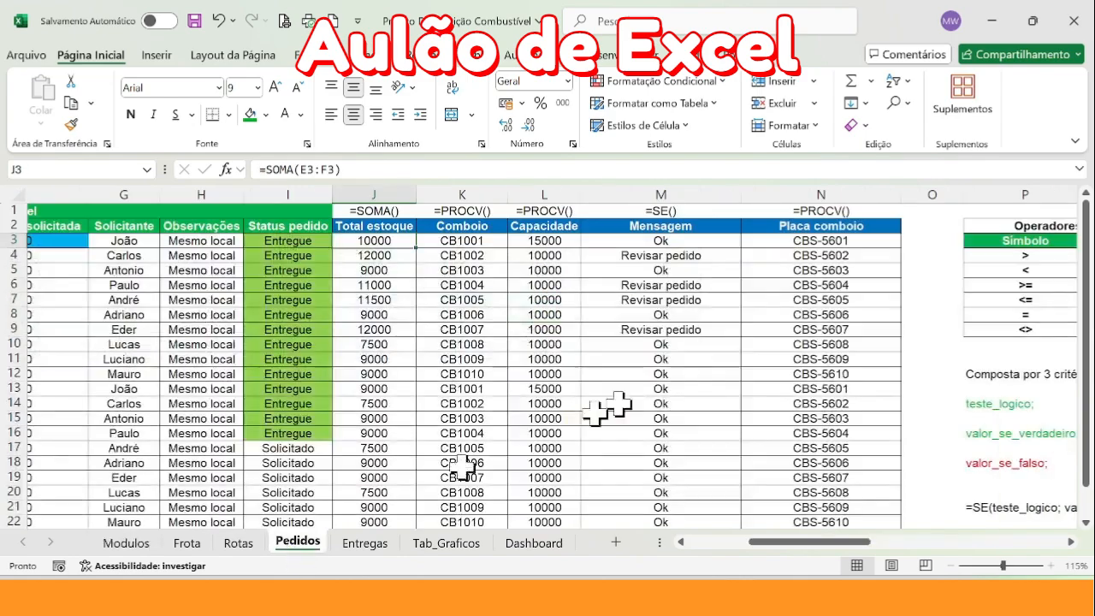
left_click(542, 241)
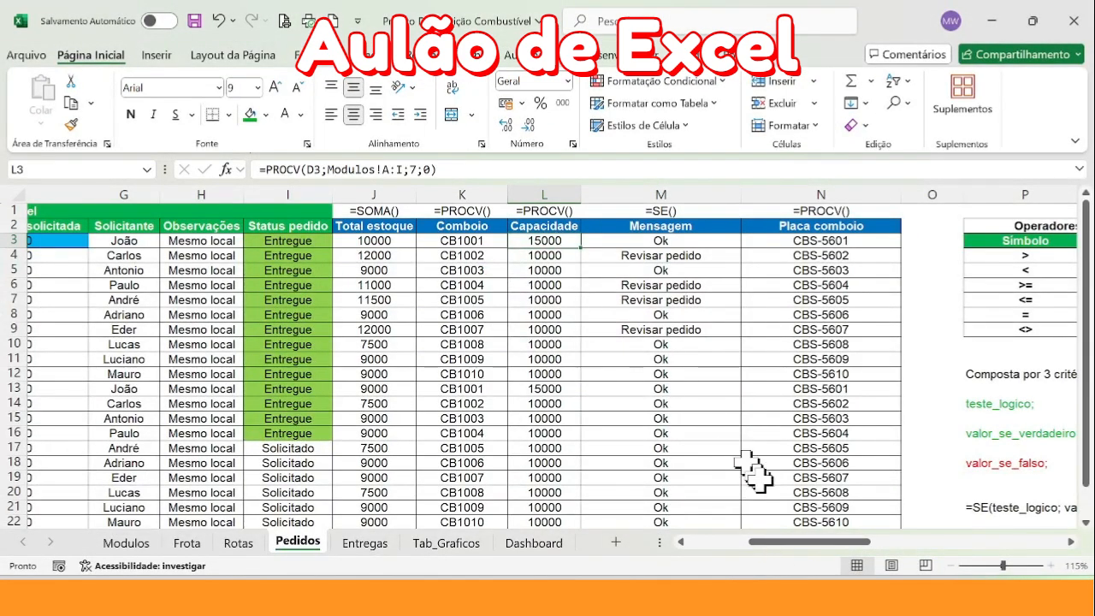
left_click_drag(796, 541, 718, 542)
left_click(509, 240)
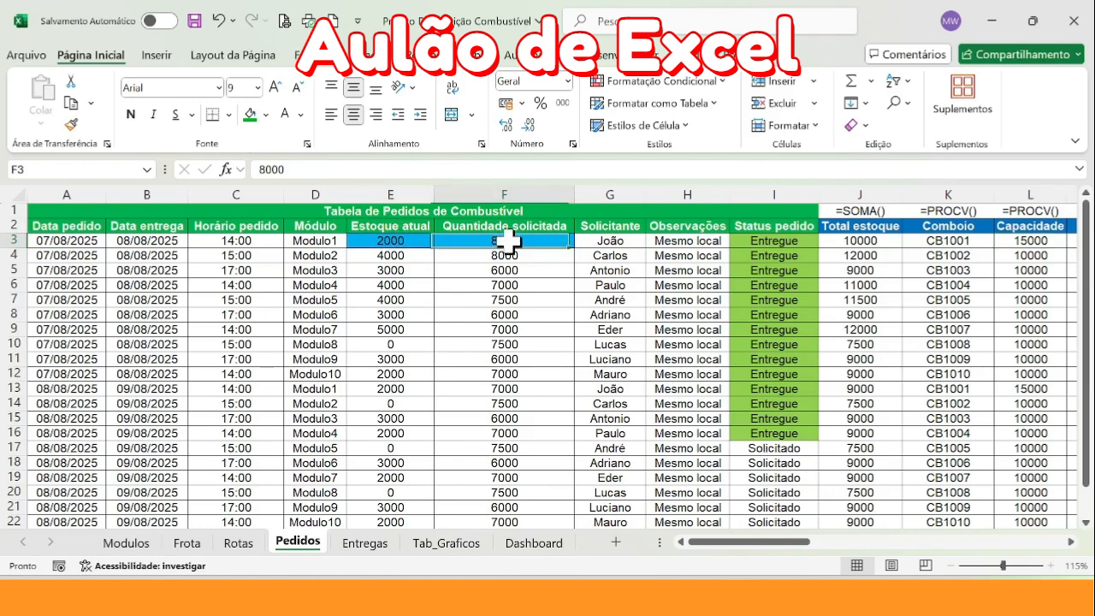
left_click(864, 245)
left_click(467, 246)
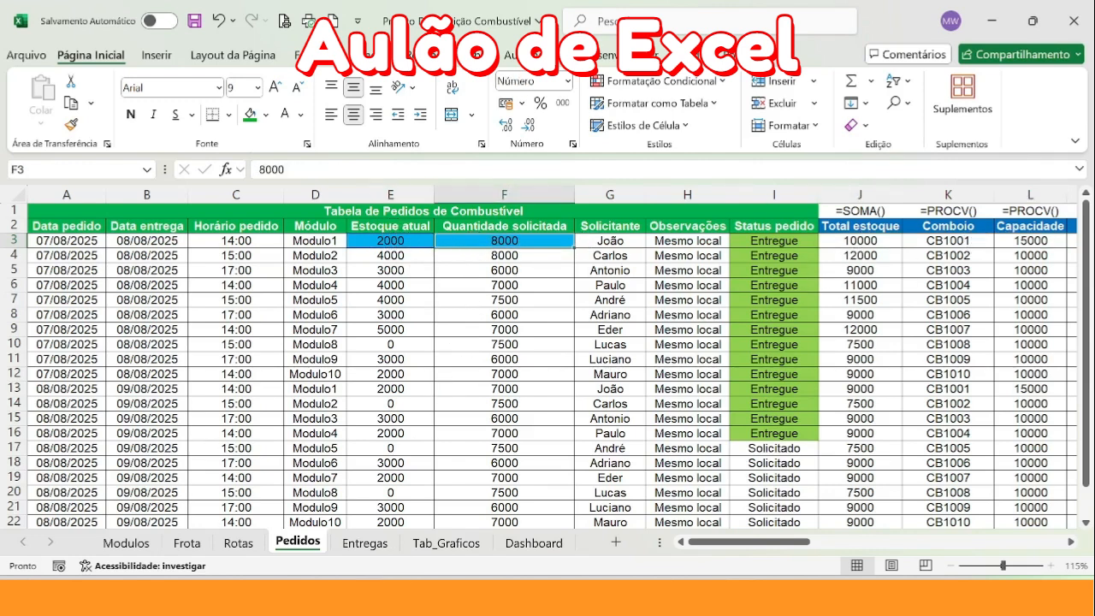
type("14000")
key("Return")
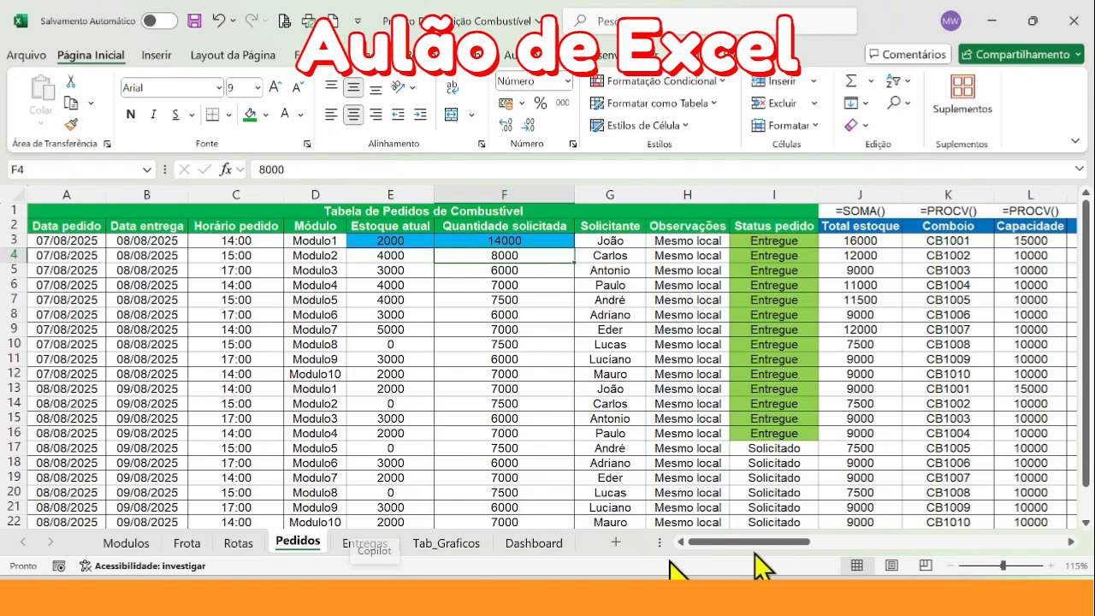
Check the Total estoque, Placa comboio and Mensagem results of the first order in row 3
left_click(864, 243)
left_click_drag(782, 541, 817, 544)
left_click(733, 241)
left_click(616, 242)
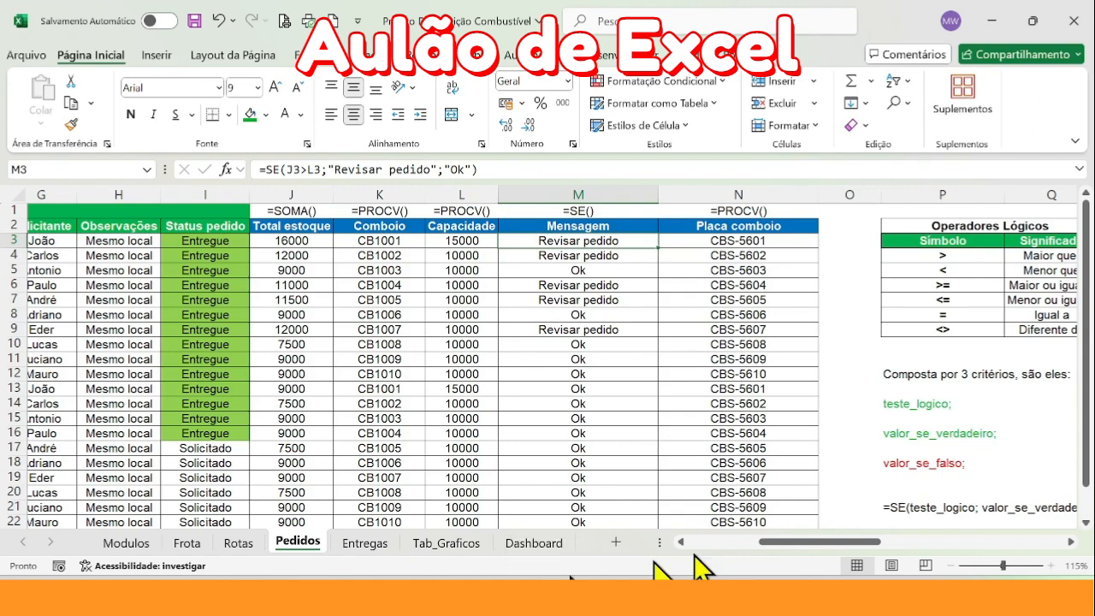
Set the Quantidade solicitada of the first Modulo1 order in F3 back to 8000
left_click_drag(770, 544, 711, 546)
left_click(458, 240)
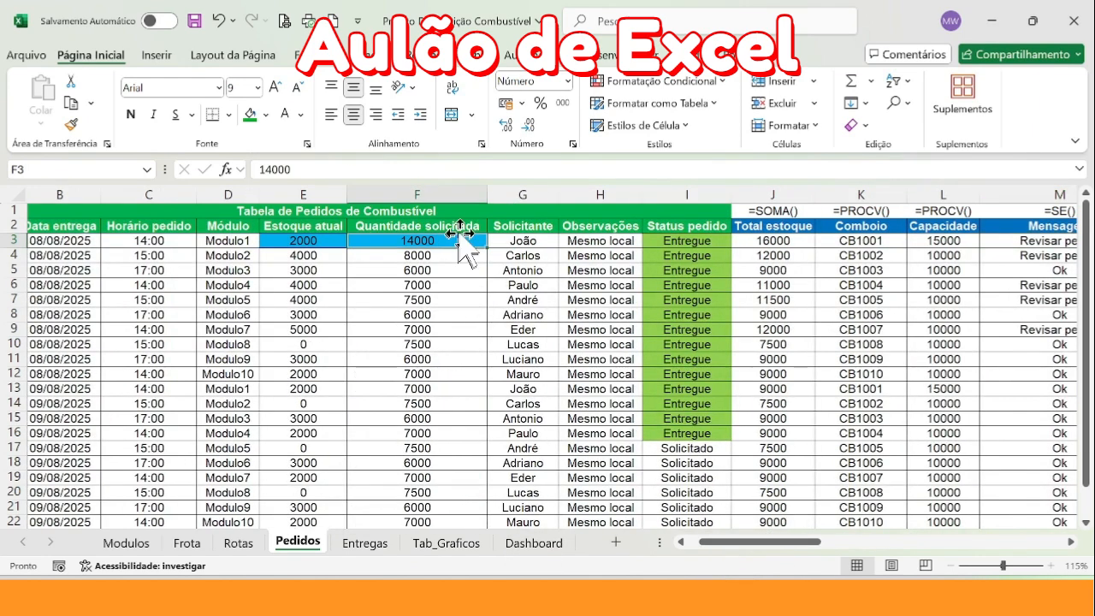
type("8")
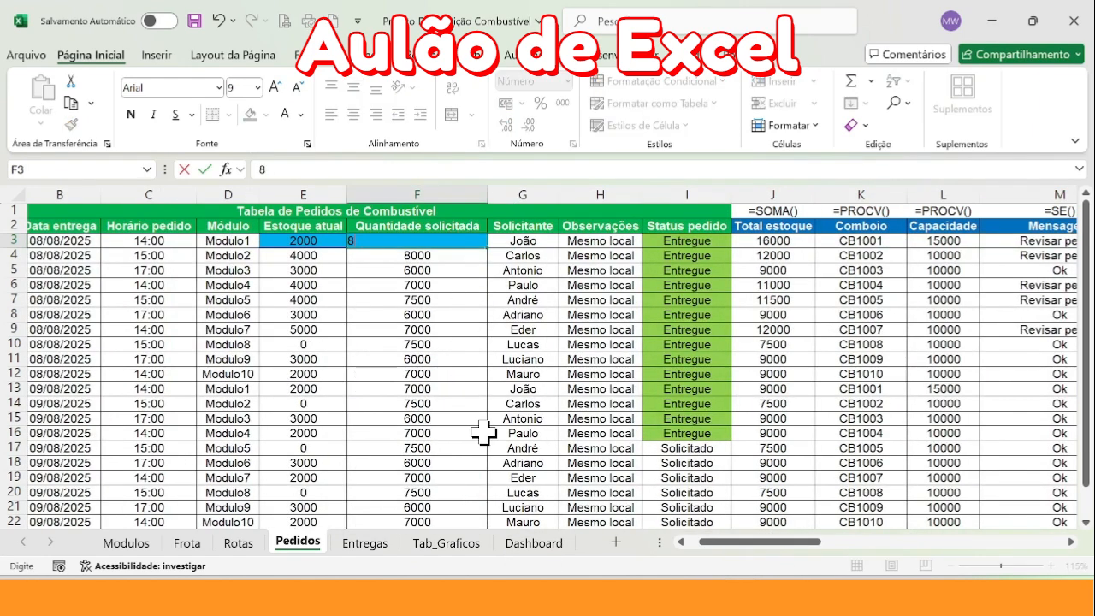
type("000")
key("Return")
On the Modulos sheet, set the Capacidade of Modulo1 in G8 back to 10000
left_click(127, 542)
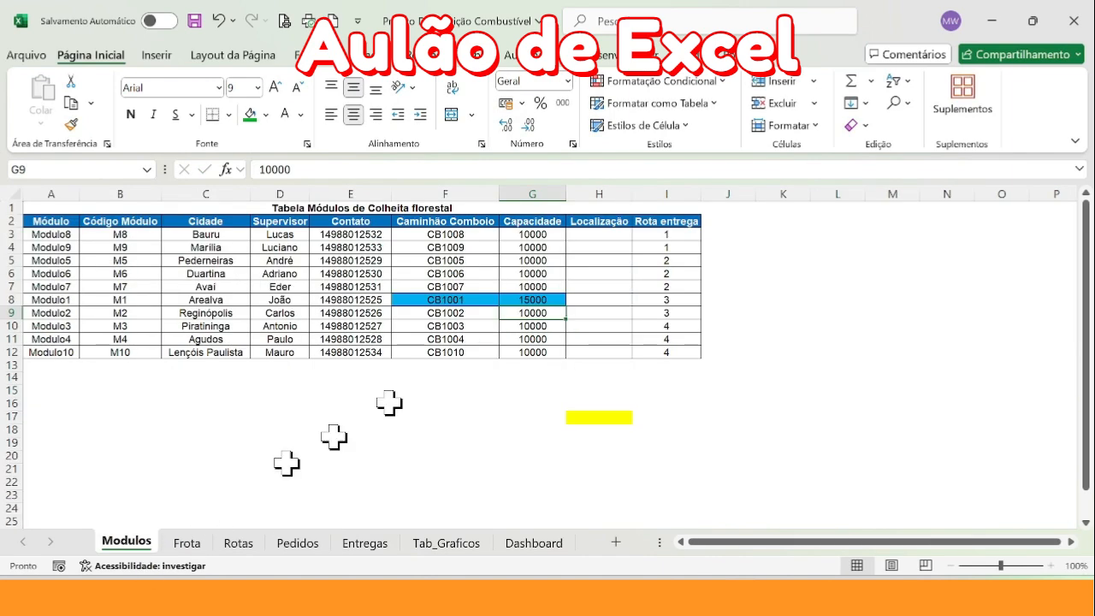
left_click(541, 300)
type("10")
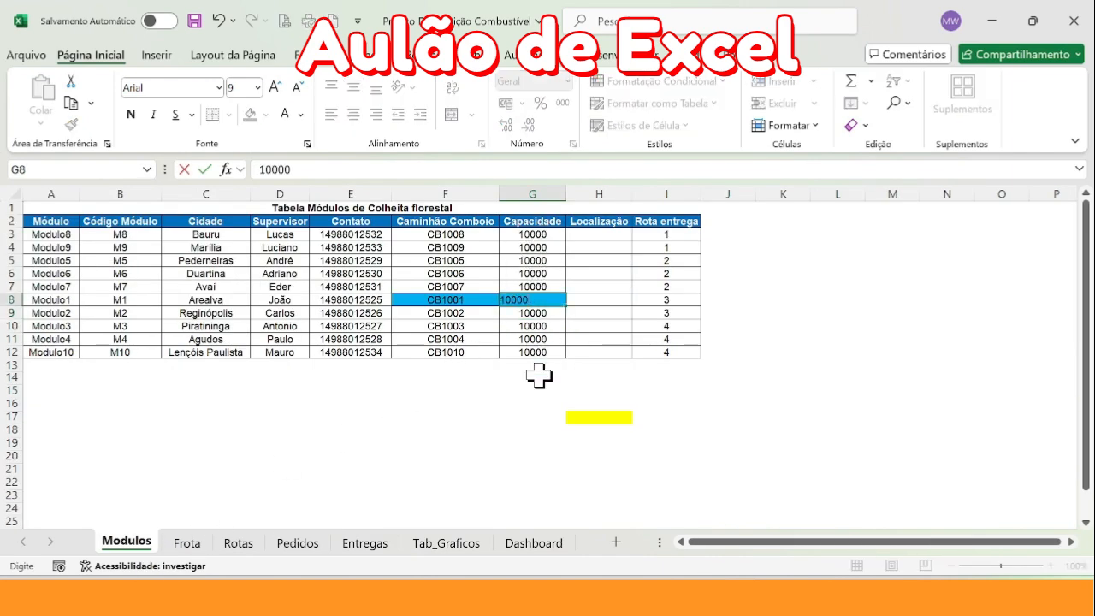
key("Return")
On the Pedidos sheet, clear all formulas from the Total estoque through Placa comboio columns, J3:N22, keeping the headers
left_click(297, 542)
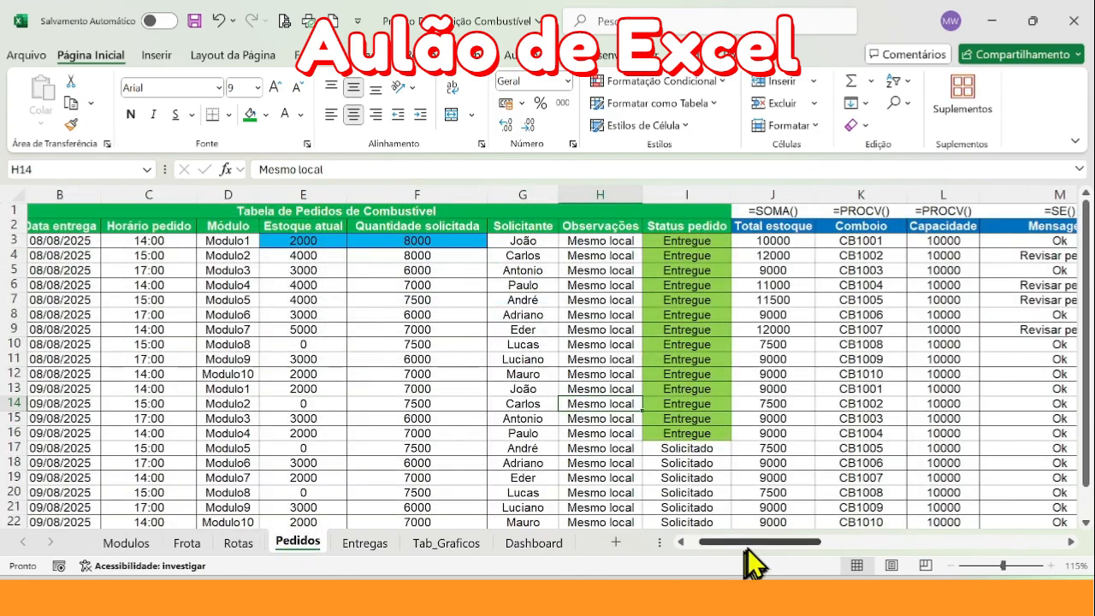
left_click_drag(744, 549, 782, 542)
left_click_drag(391, 241, 804, 476)
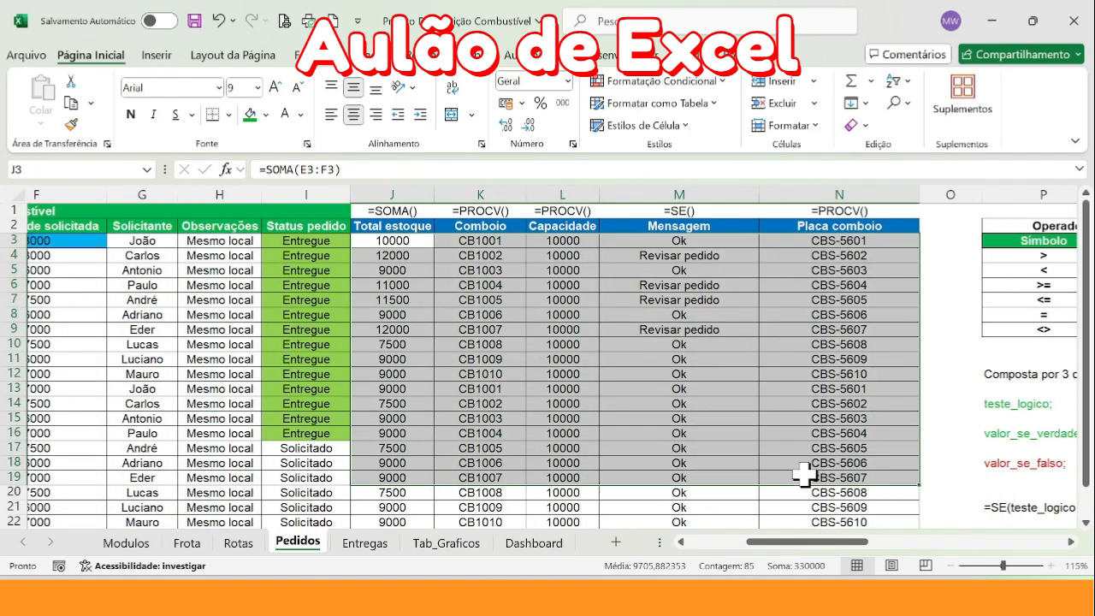
key("ctrl+shift+Down")
key("Delete")
key("Up")
key("Down")
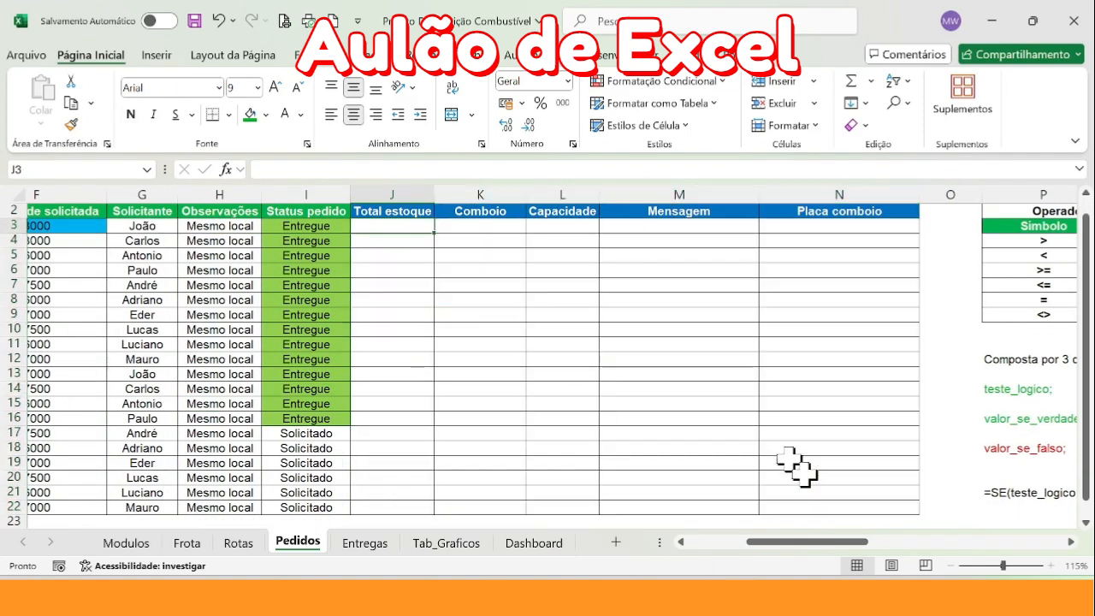
left_click_drag(783, 541, 752, 543)
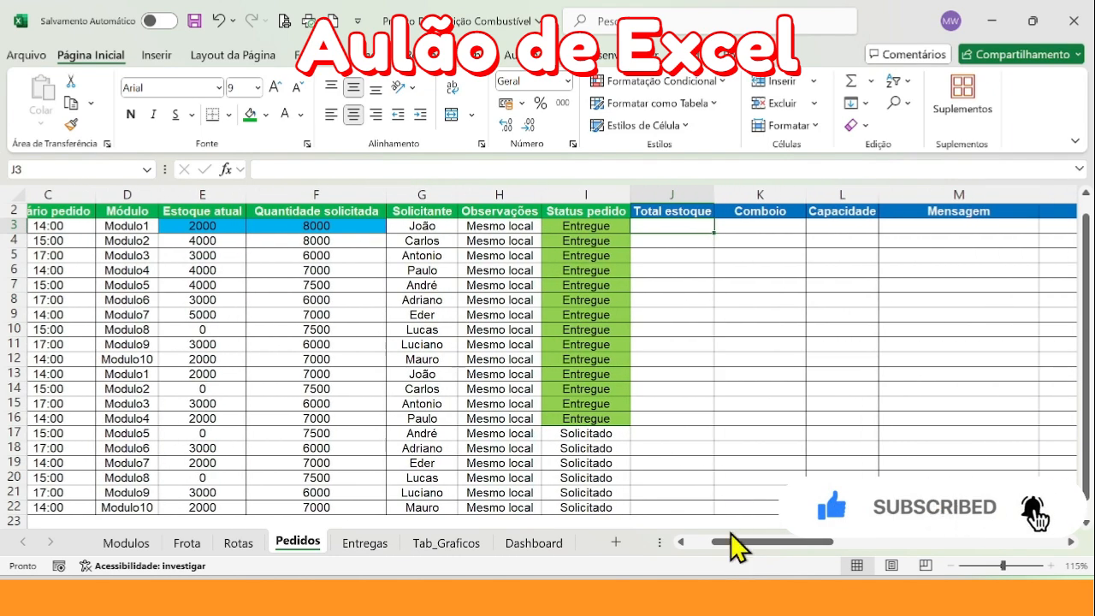